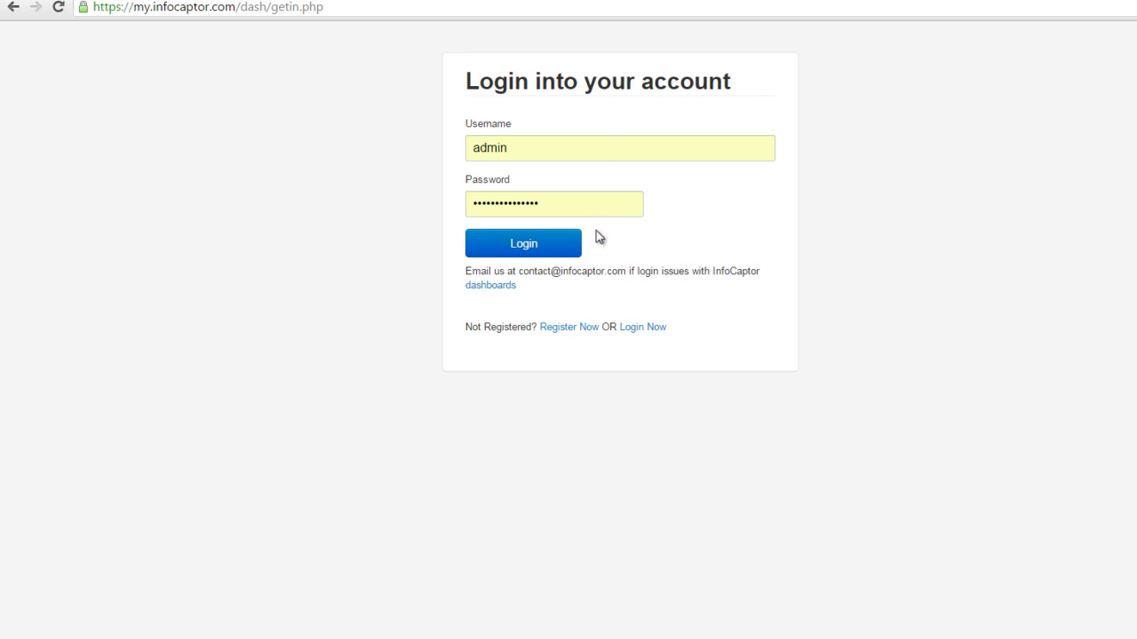
Log in to the InfoCaptor account with the prefilled credentials and open the Dashboard Editor.
click(516, 254)
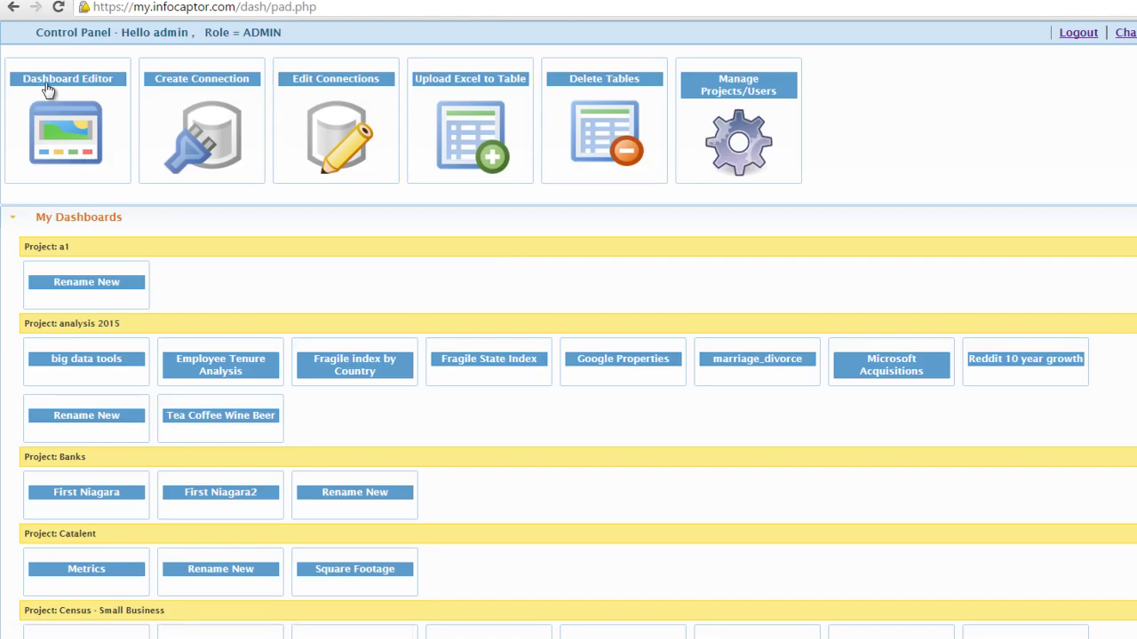
click(68, 131)
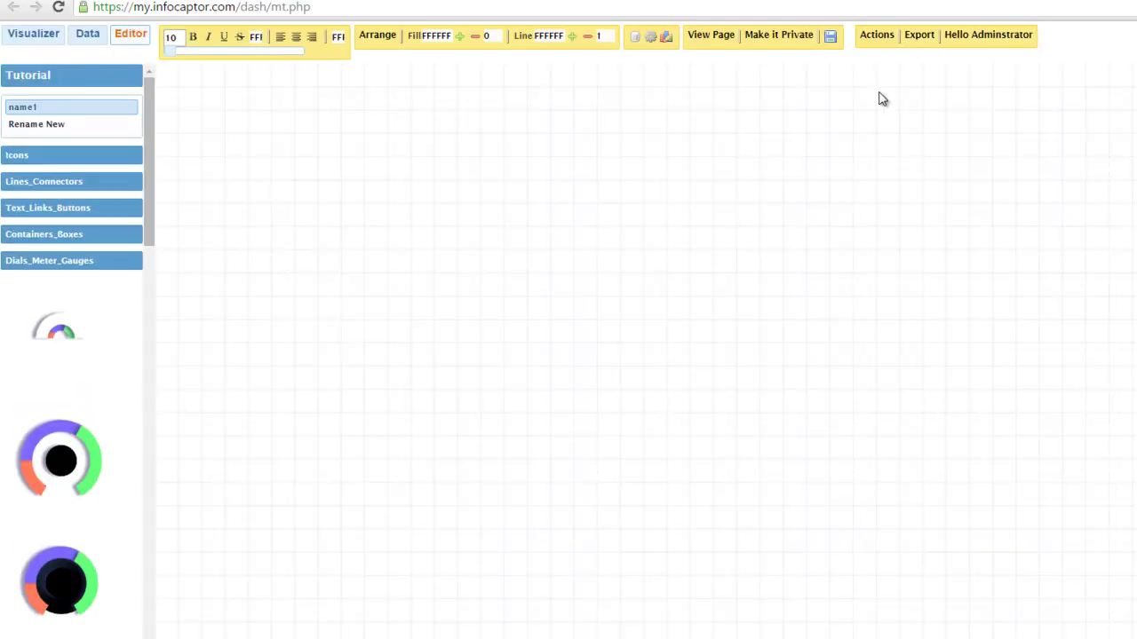
Switch to infocaptor1.csv in Excel and examine the header row of column names.
mouse_move(501, 638)
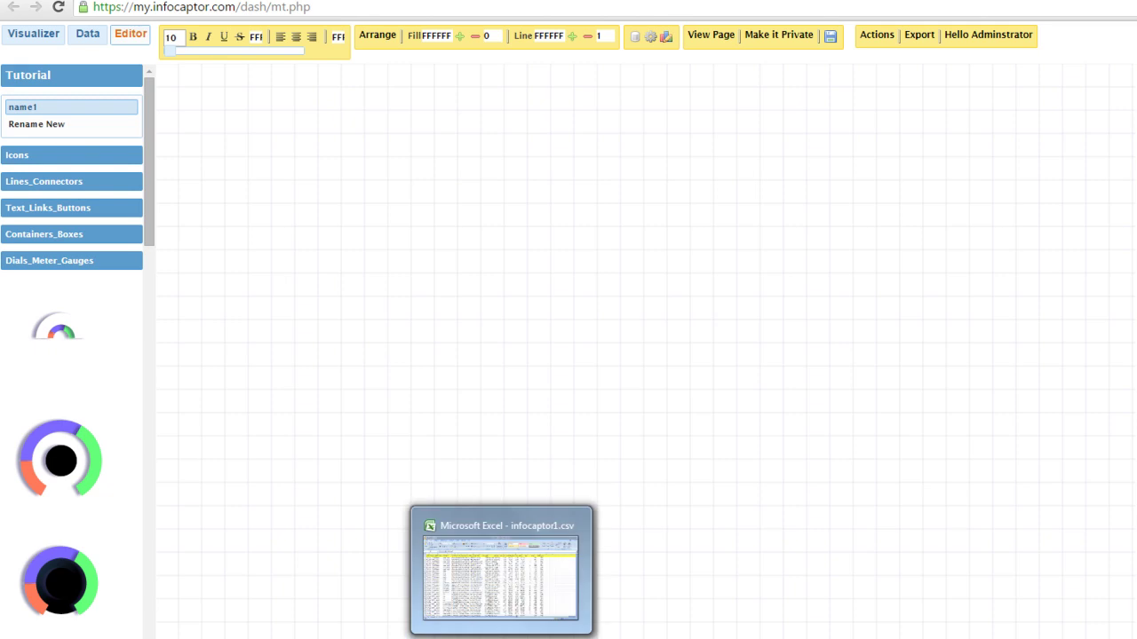
click(501, 638)
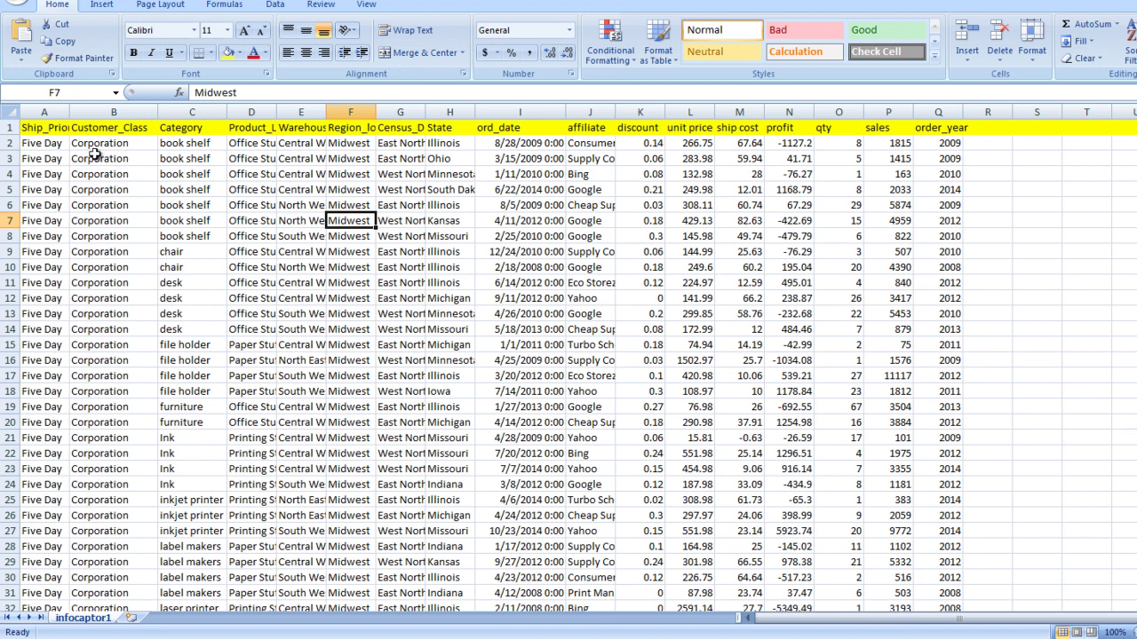
click(8, 127)
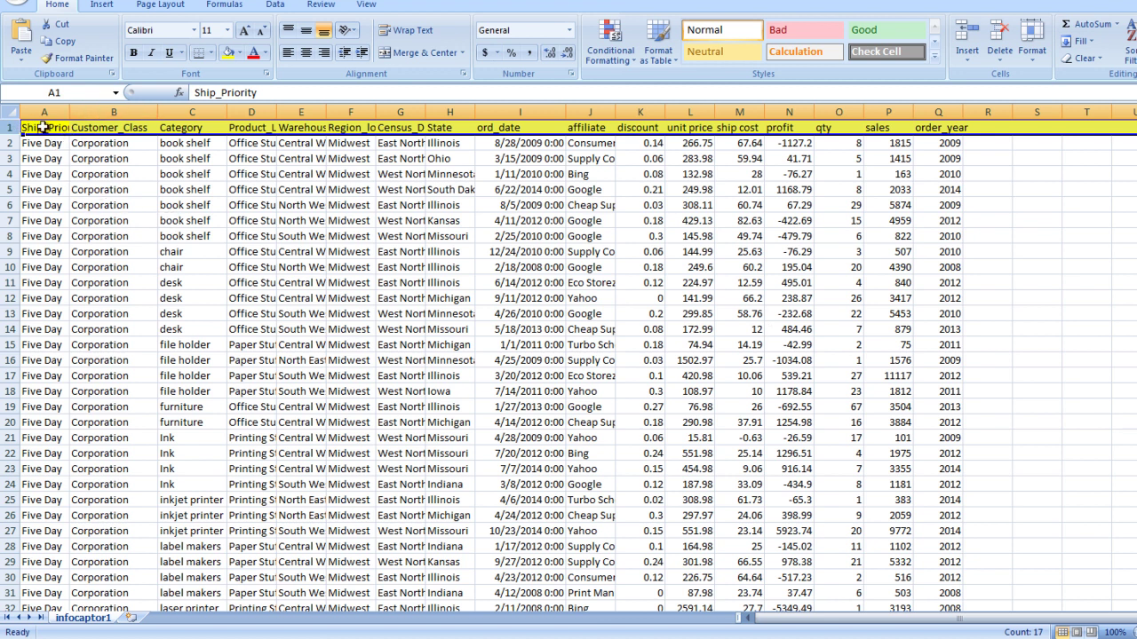
click(43, 127)
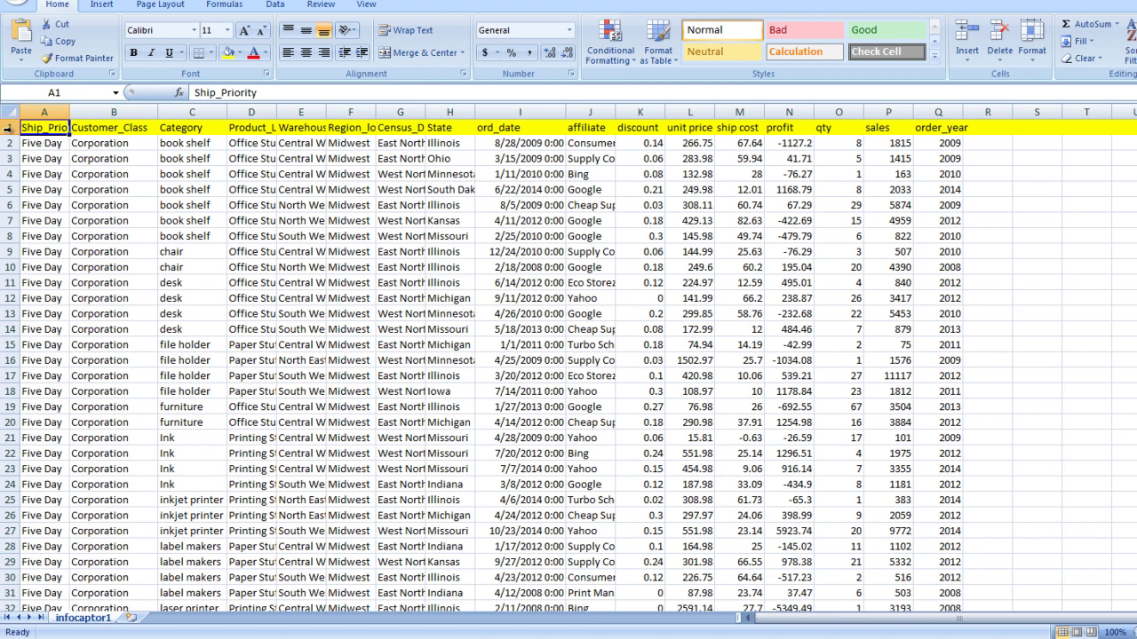
click(7, 127)
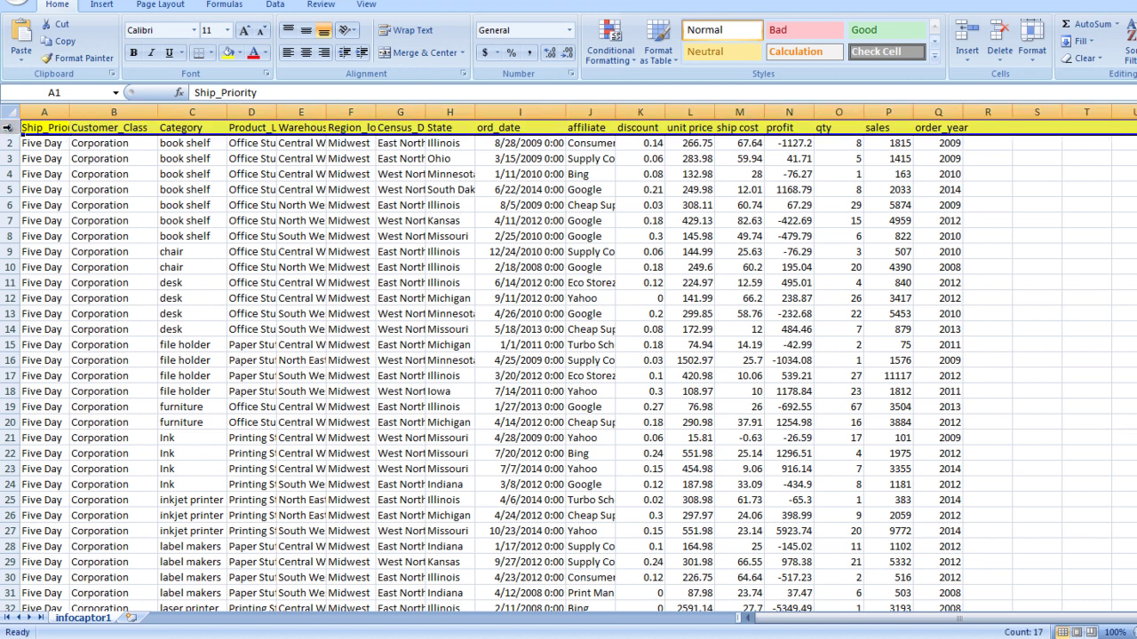
right_click(7, 127)
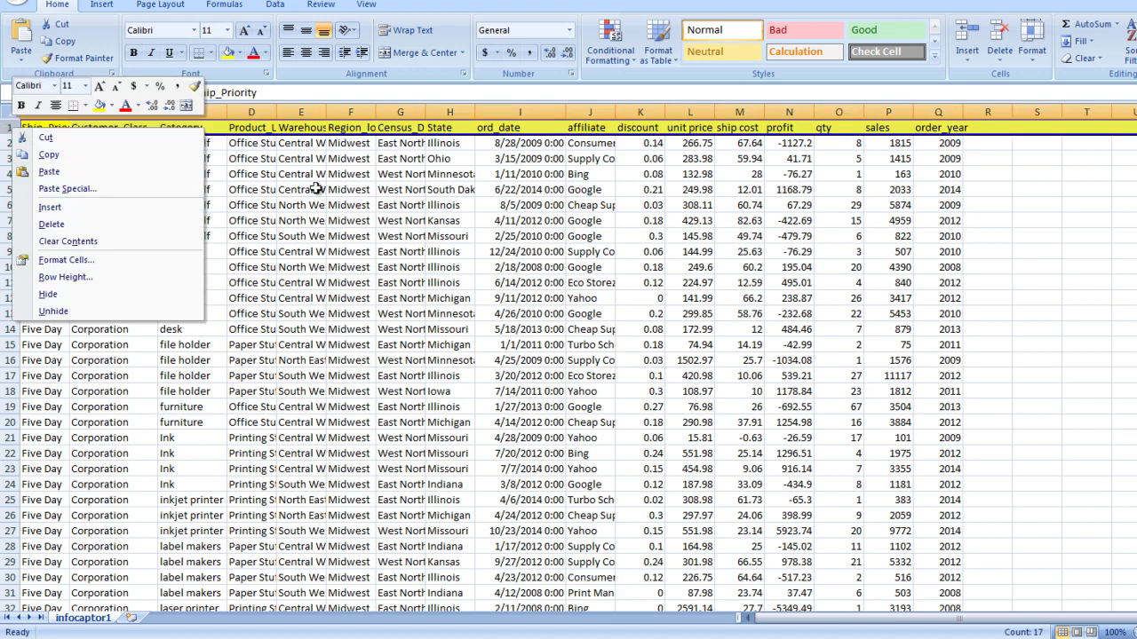
key(Escape)
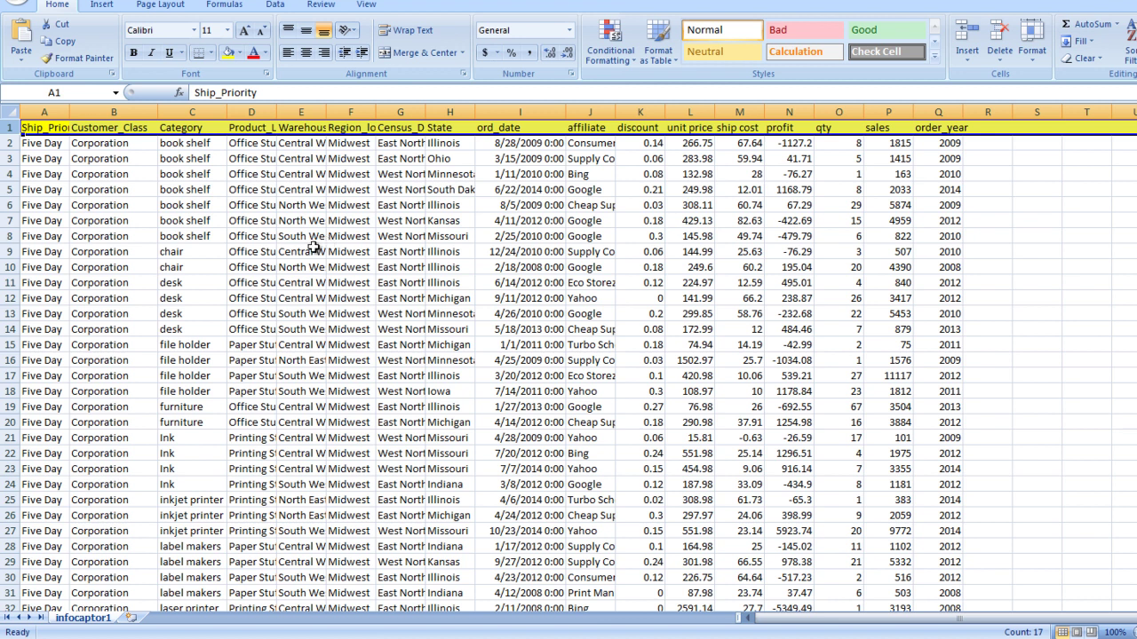
Copy the sample range A1:Q25, including the header row, from the infocaptor1 sheet.
key(ctrl+a)
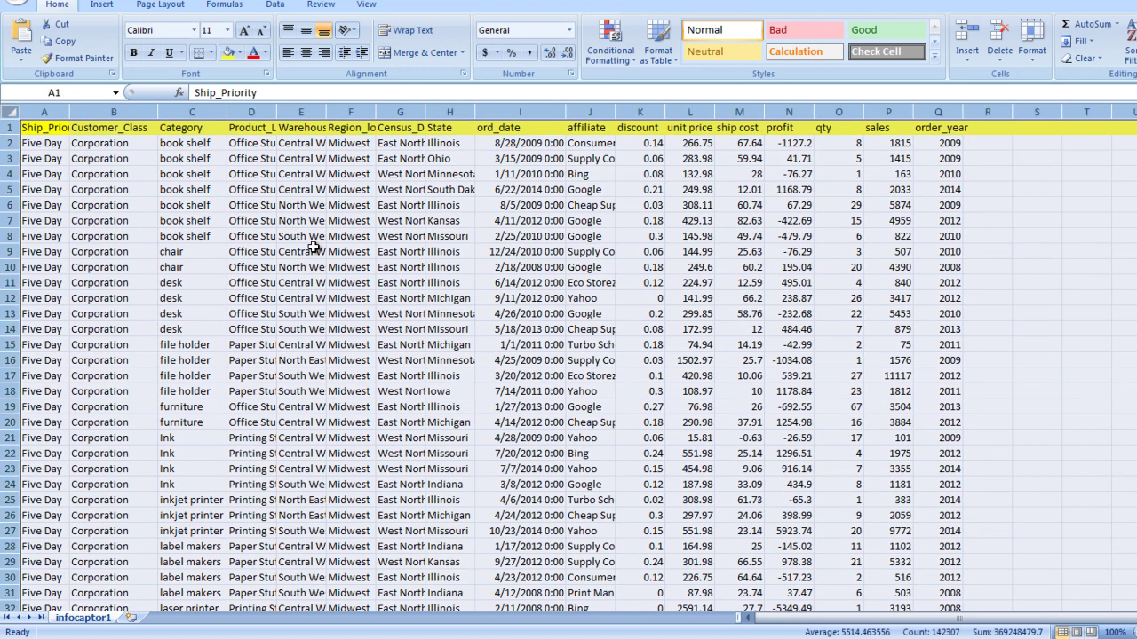
click(350, 237)
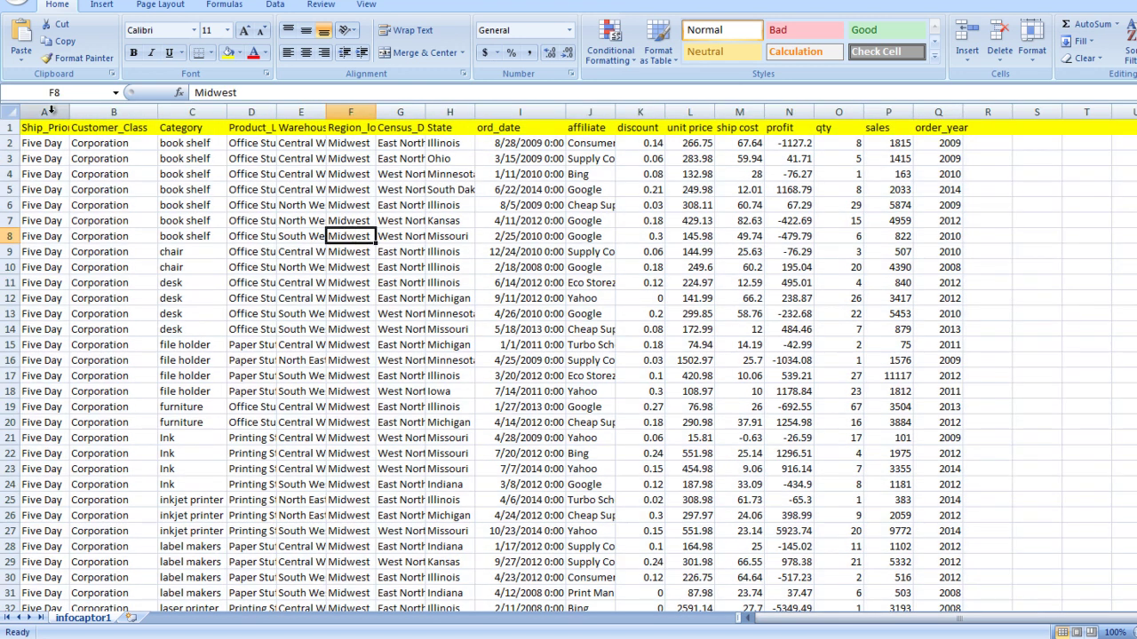
mouse_move(44, 127)
mouse_down()
mouse_move(446, 190)
mouse_move(807, 287)
mouse_move(889, 399)
mouse_move(923, 500)
mouse_up()
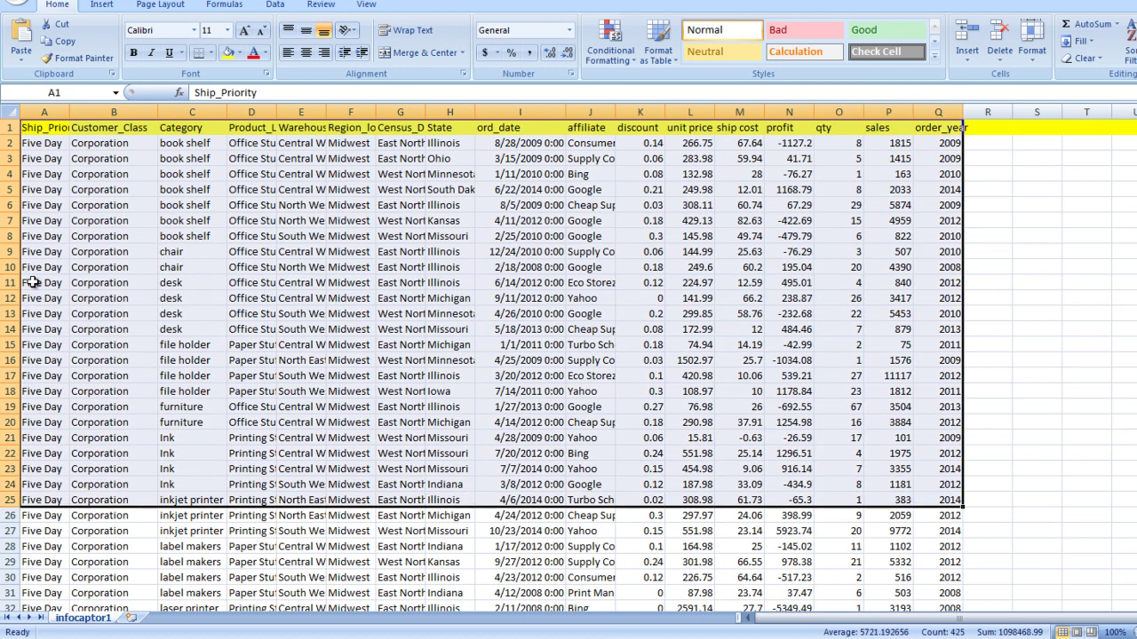
right_click(42, 252)
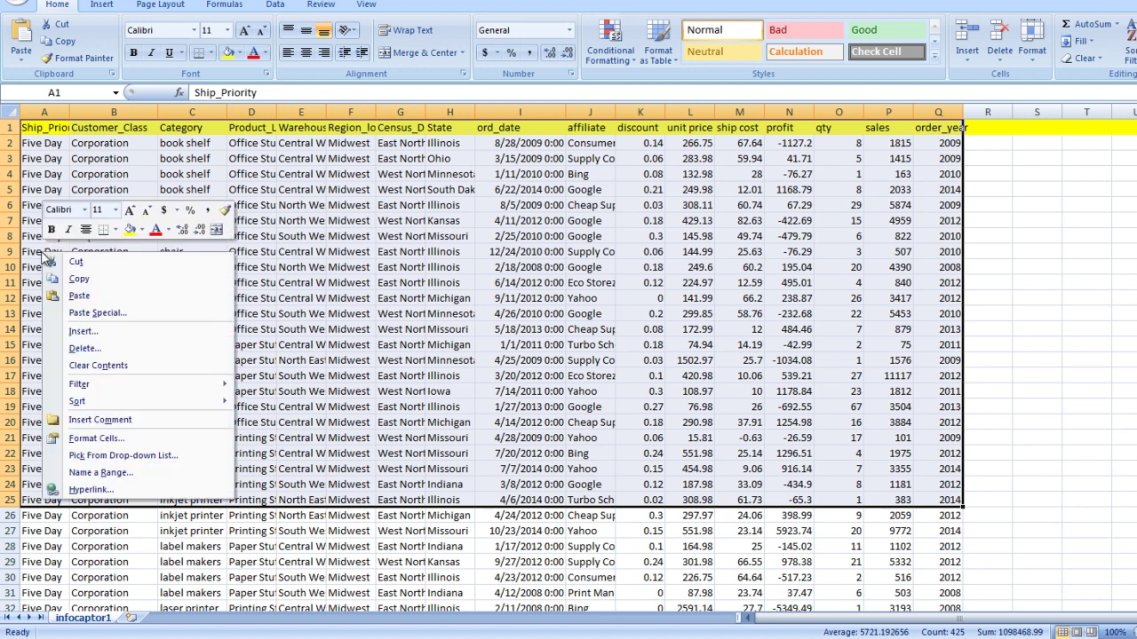
click(80, 280)
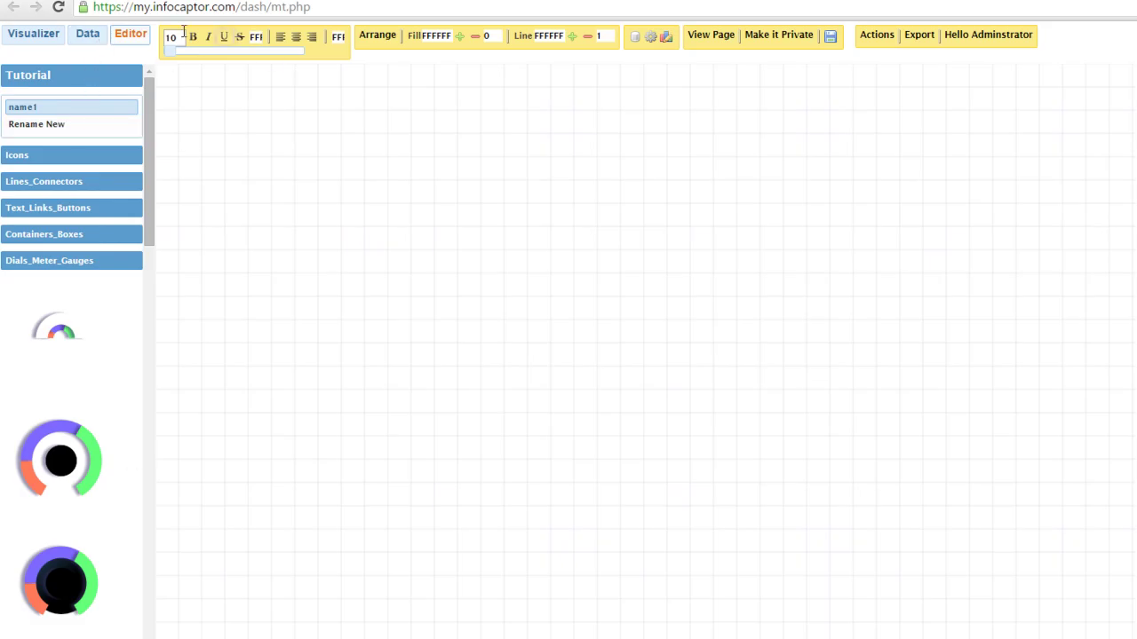
Switch to InfoCaptor and paste the copied Excel rows as new data for the Visualizer.
click(89, 35)
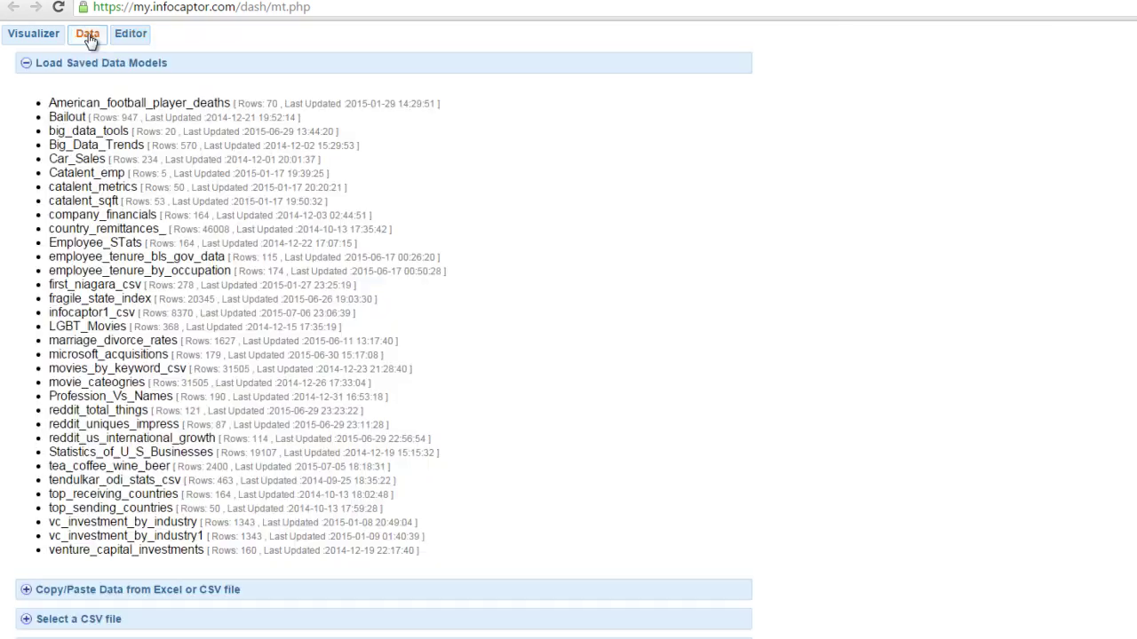
click(27, 64)
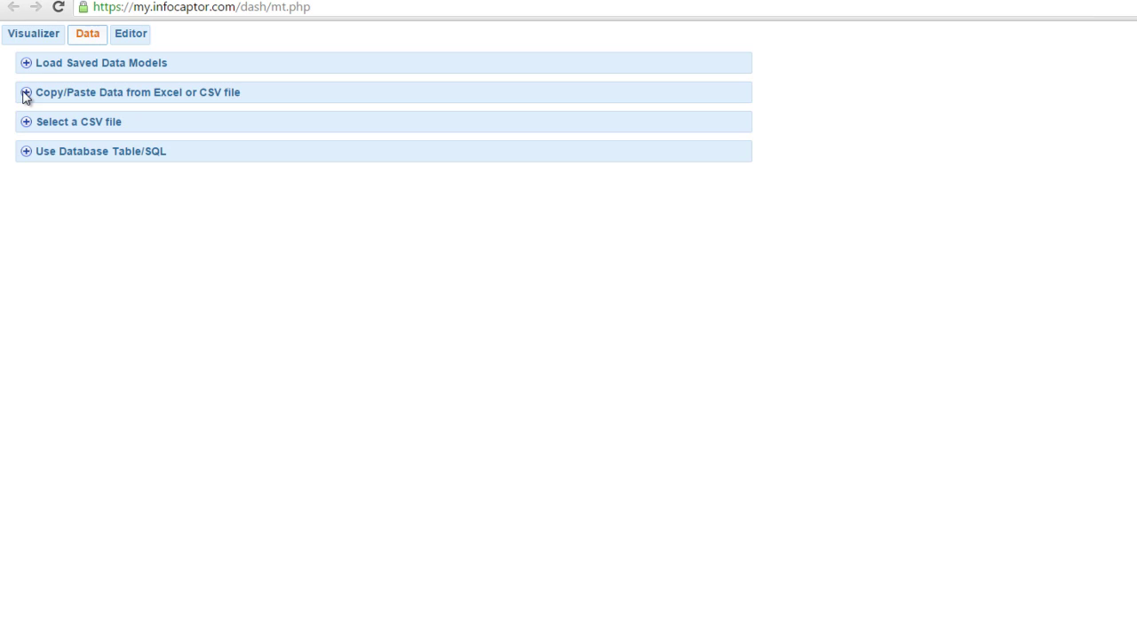
click(26, 94)
click(51, 134)
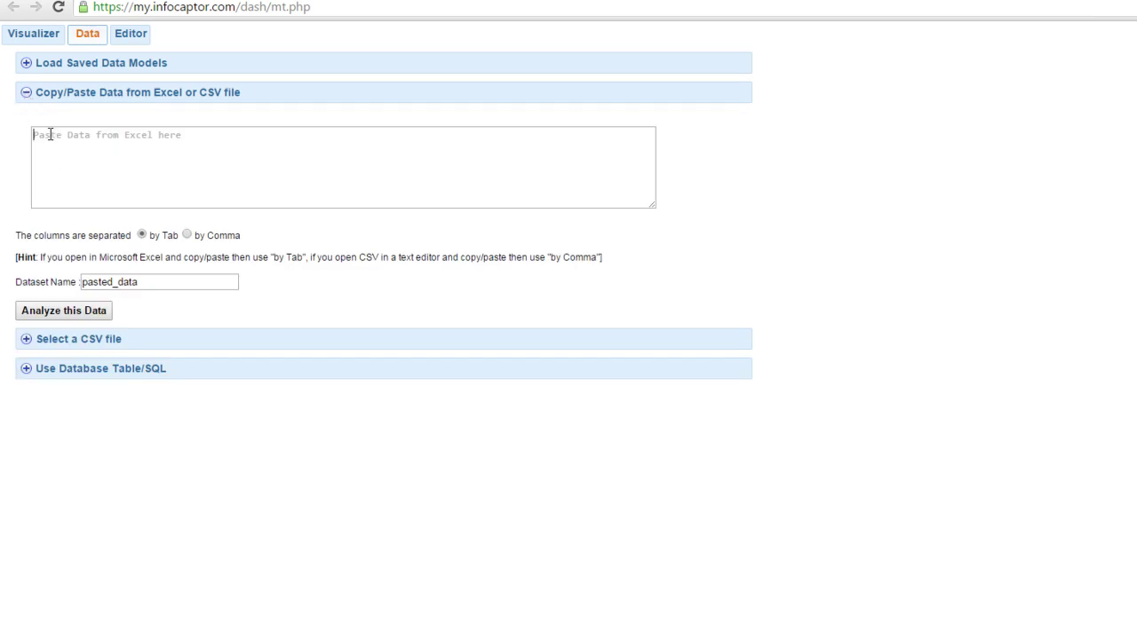
key(ctrl+v)
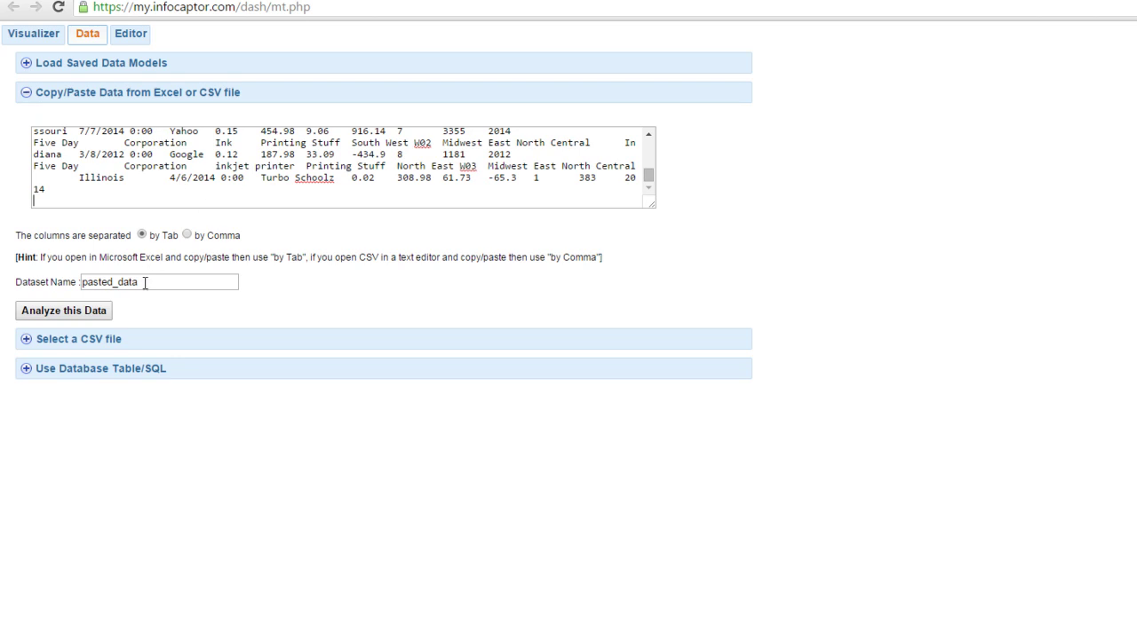
Name the pasted dataset retail_data and analyze it.
drag(145, 281, 49, 279)
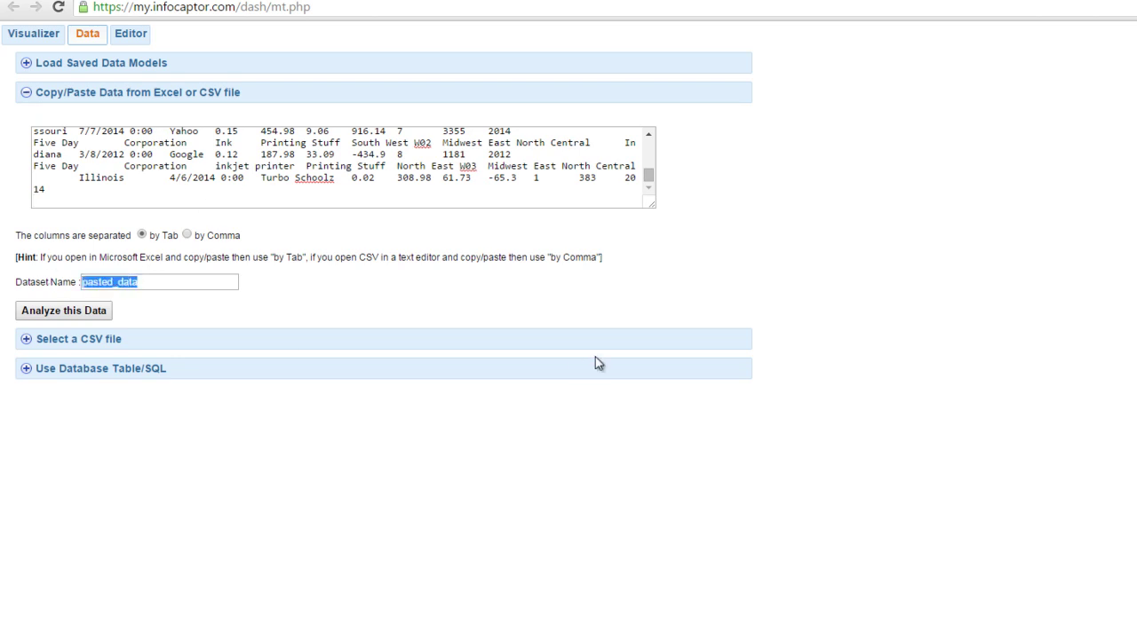
text(r)
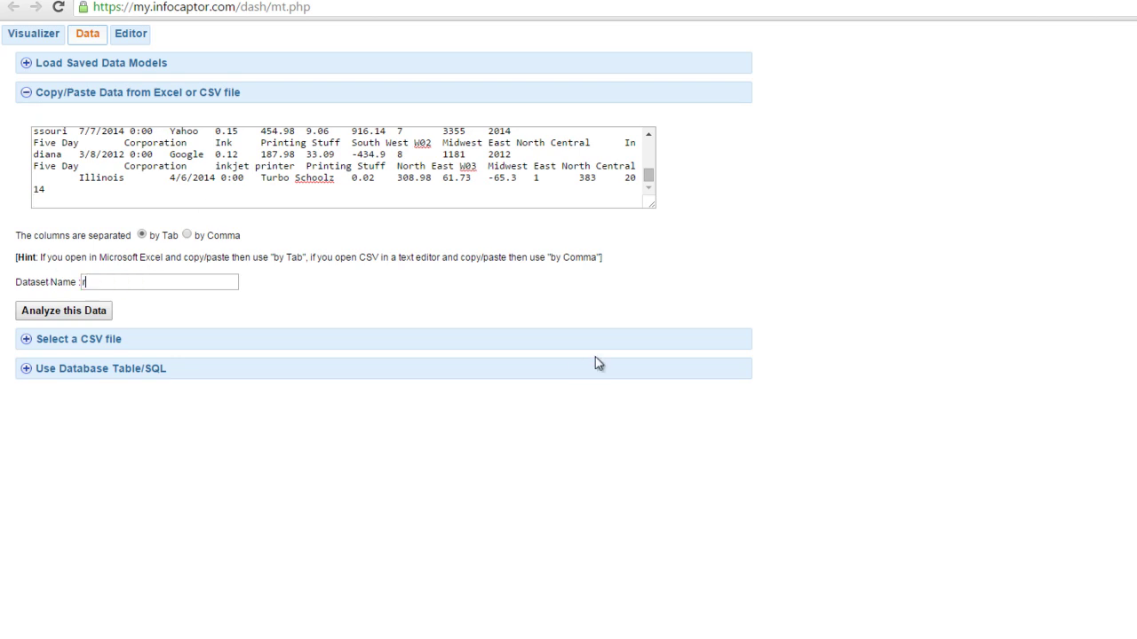
text(eattail_data)
click(64, 311)
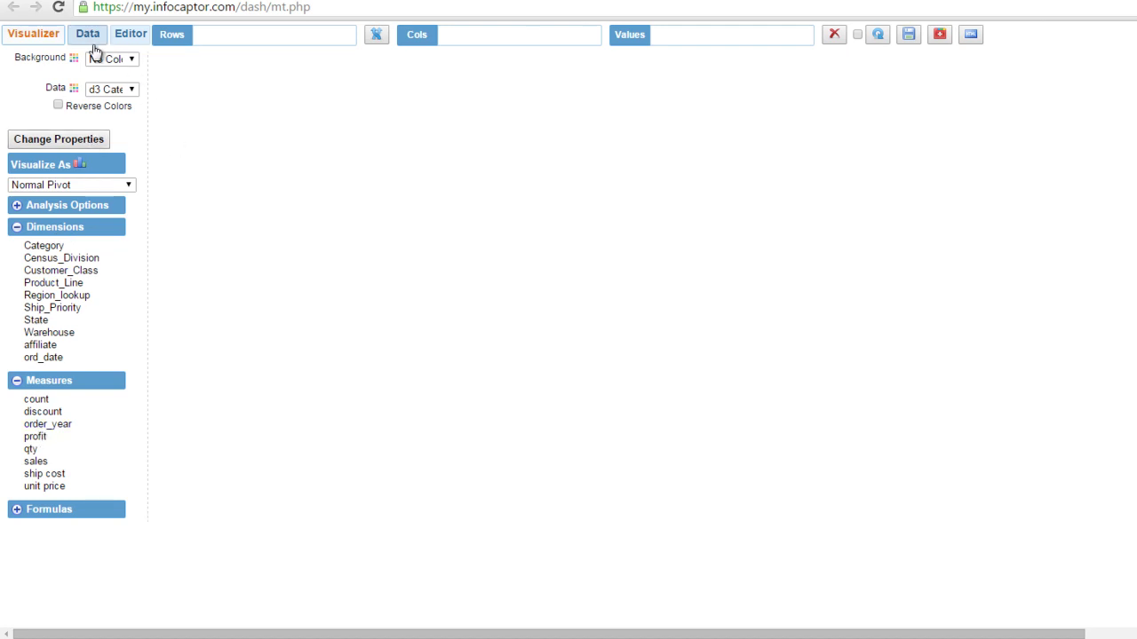
Switch to Excel to look at the rows below the copied range, and return to InfoCaptor.
key(alt+Tab)
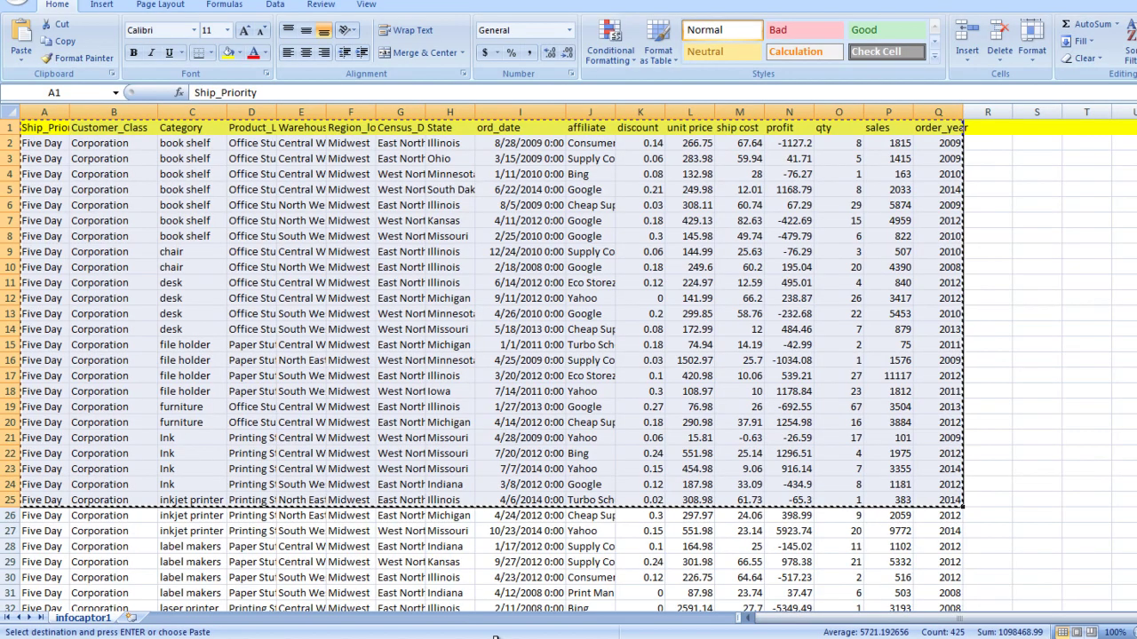
click(231, 521)
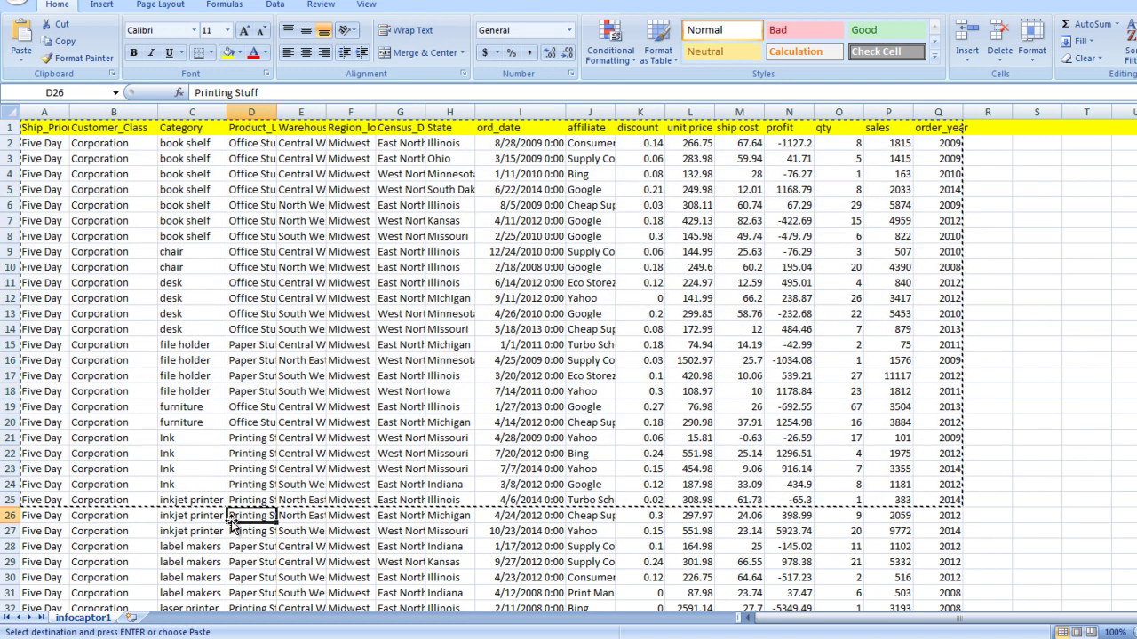
key(alt+Tab)
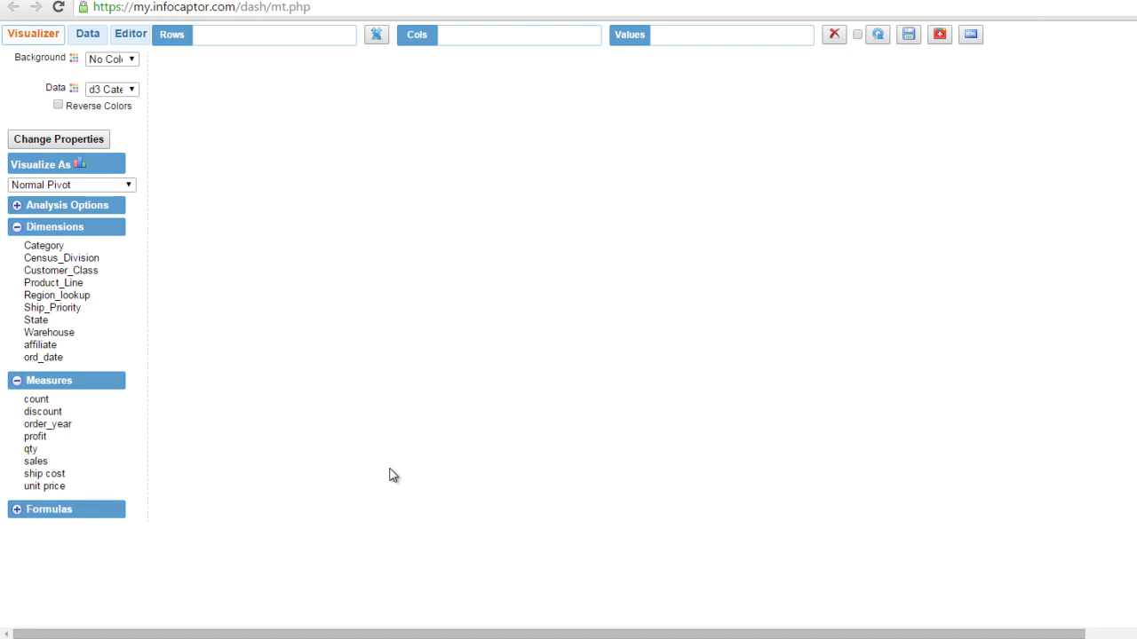
Collapse InfoCaptor's pasted-data section and check the full extent of the Excel data by selecting A1:Q8371.
click(88, 38)
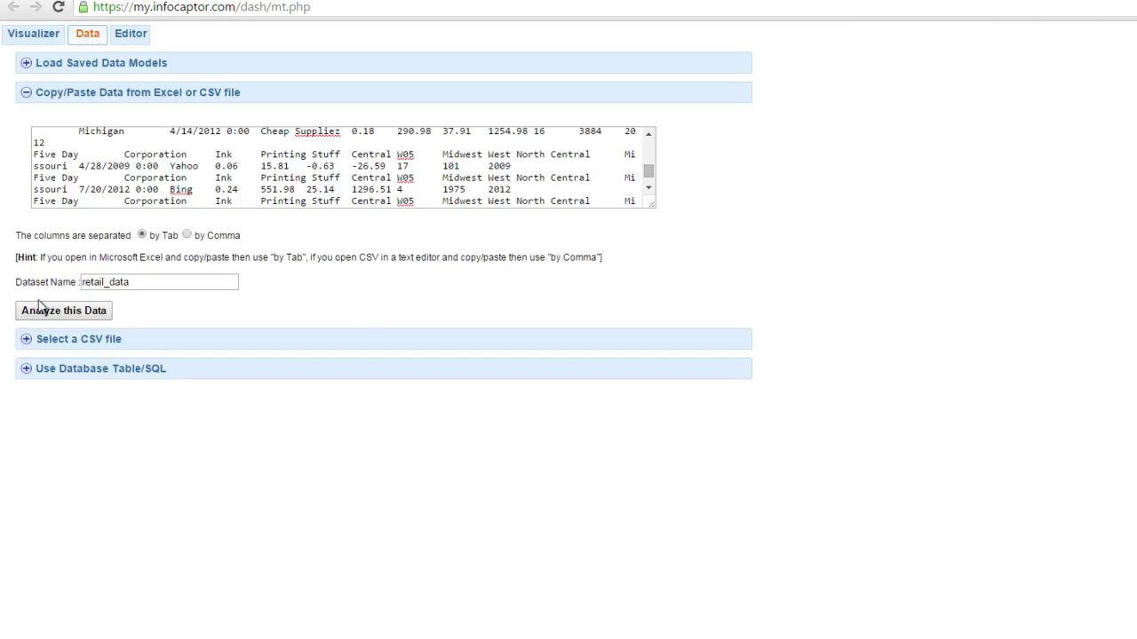
click(31, 96)
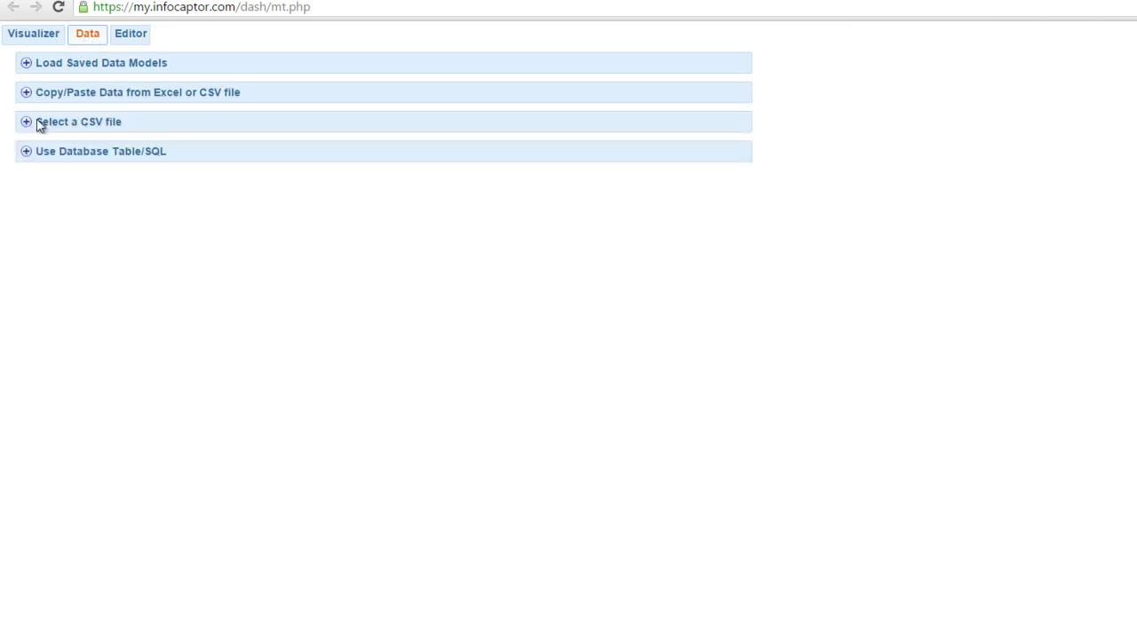
mouse_move(502, 635)
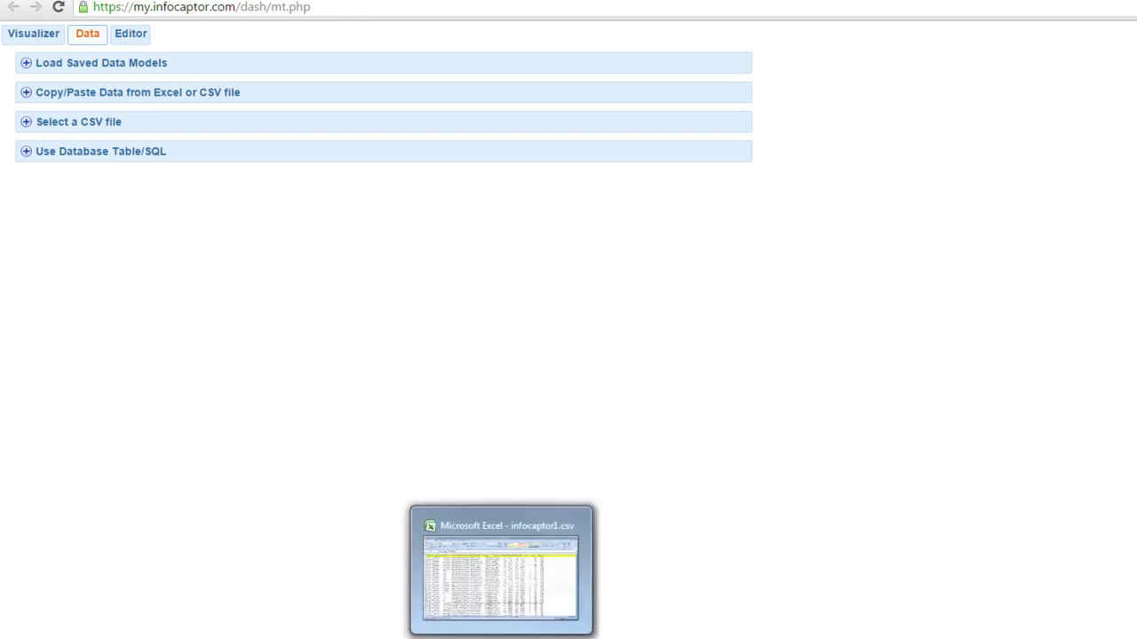
click(496, 599)
click(49, 130)
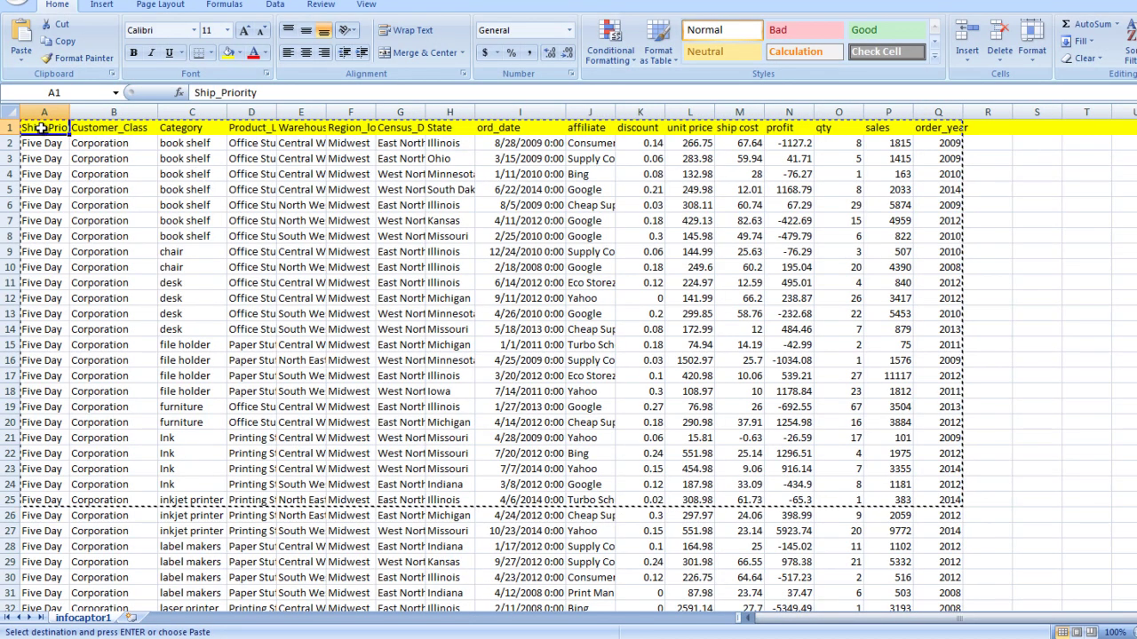
key(ctrl+shift+End)
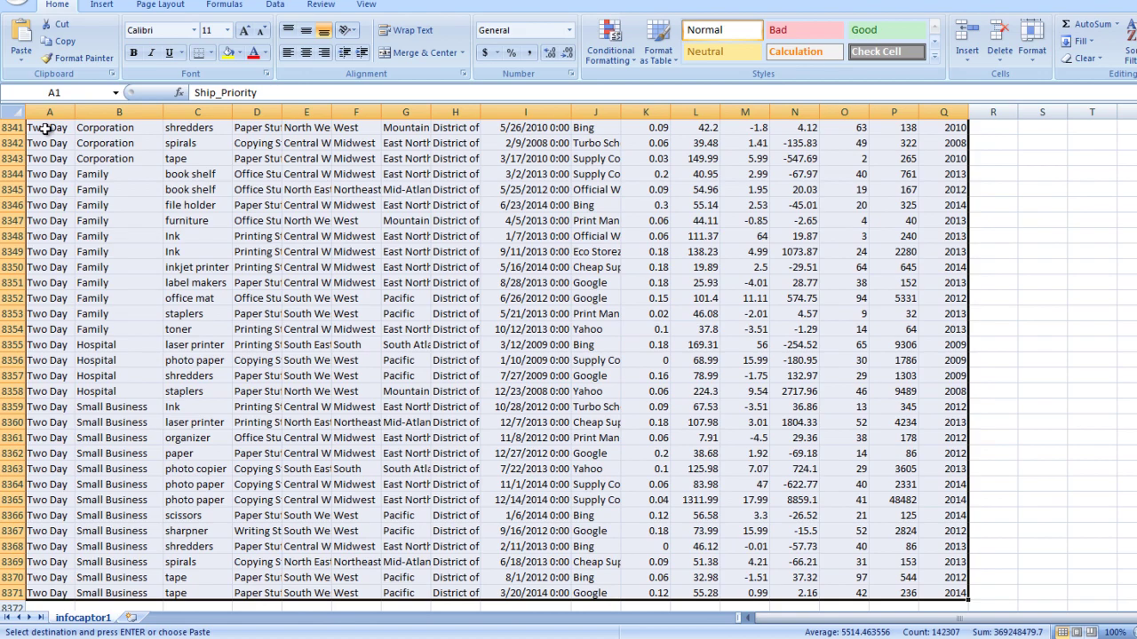
click(383, 636)
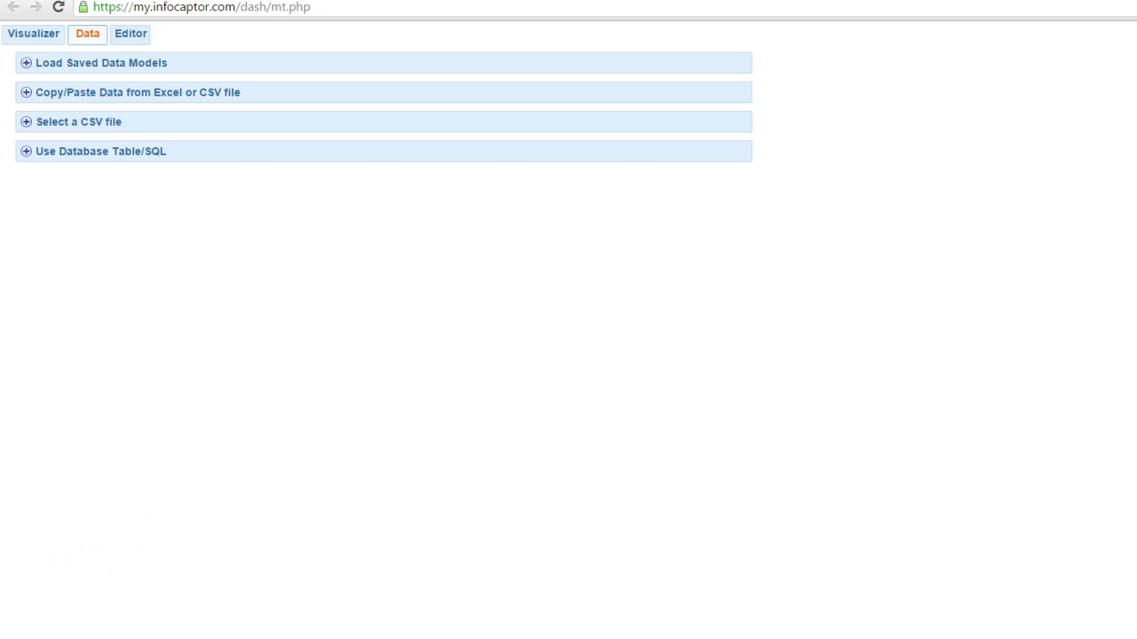
Load infocaptor1.csv from the samples folder as the CSV data source, review the imported rows and go back to the dashboard editor.
click(27, 125)
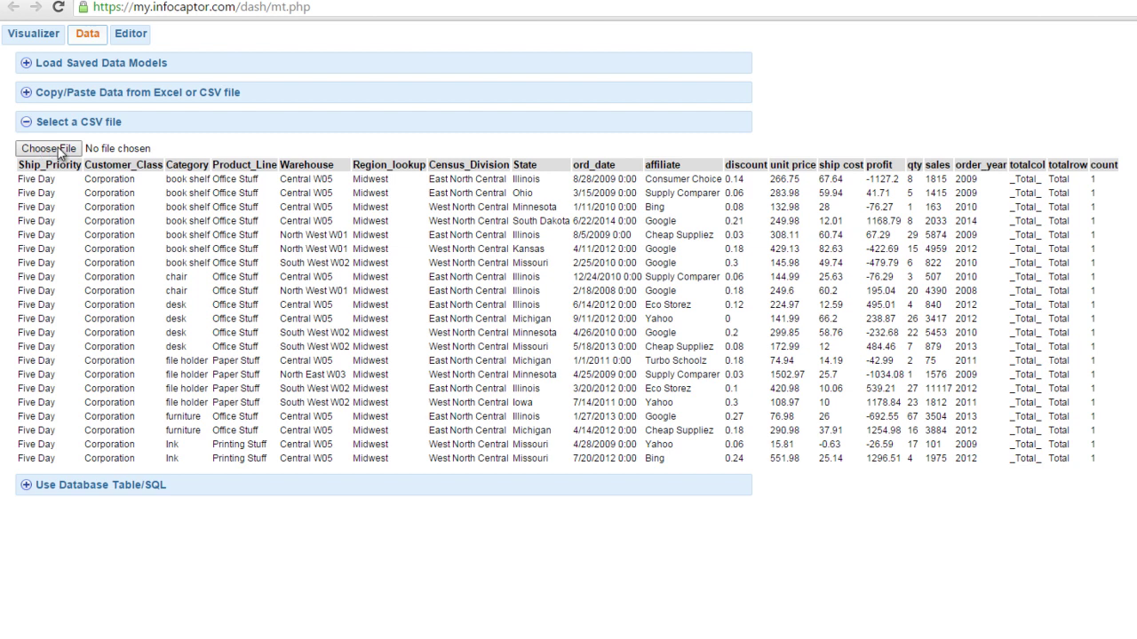
click(48, 148)
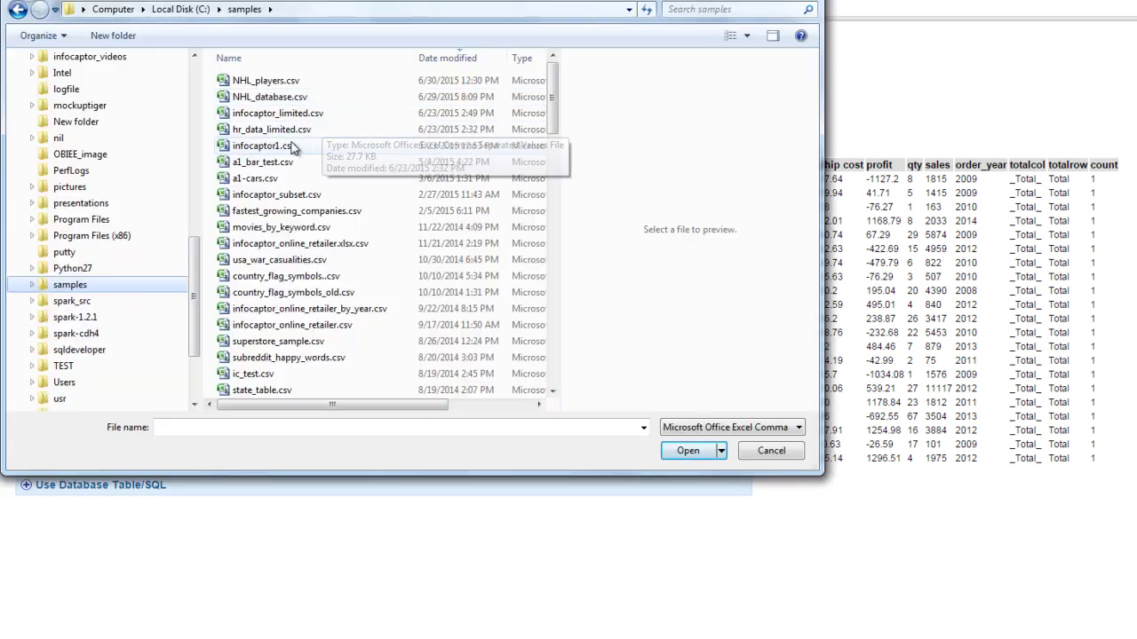
click(238, 147)
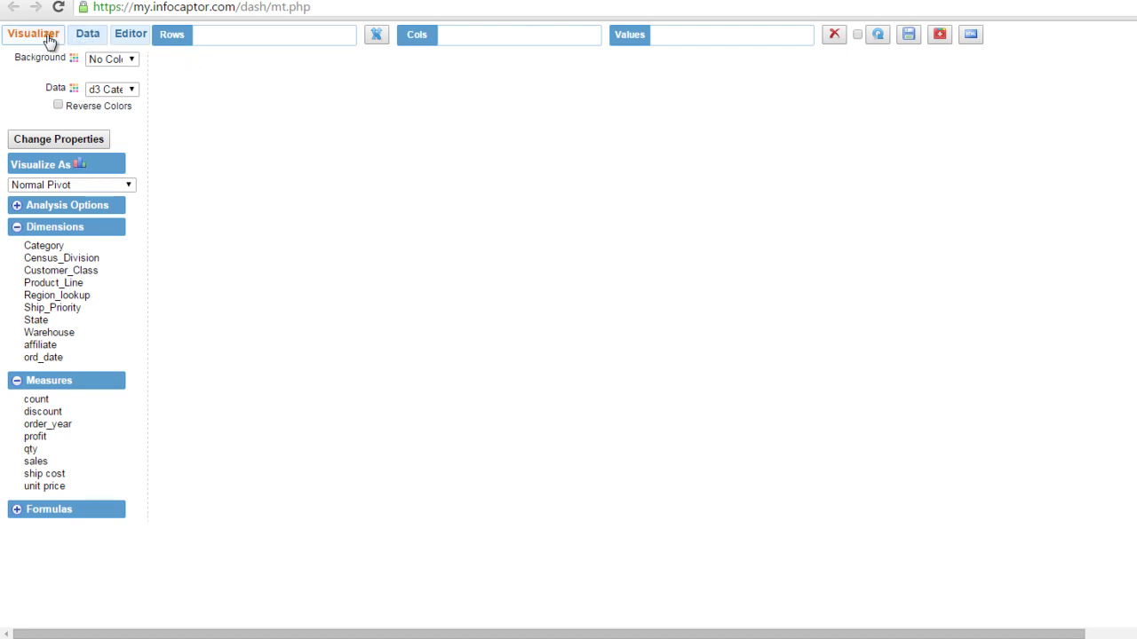
click(86, 38)
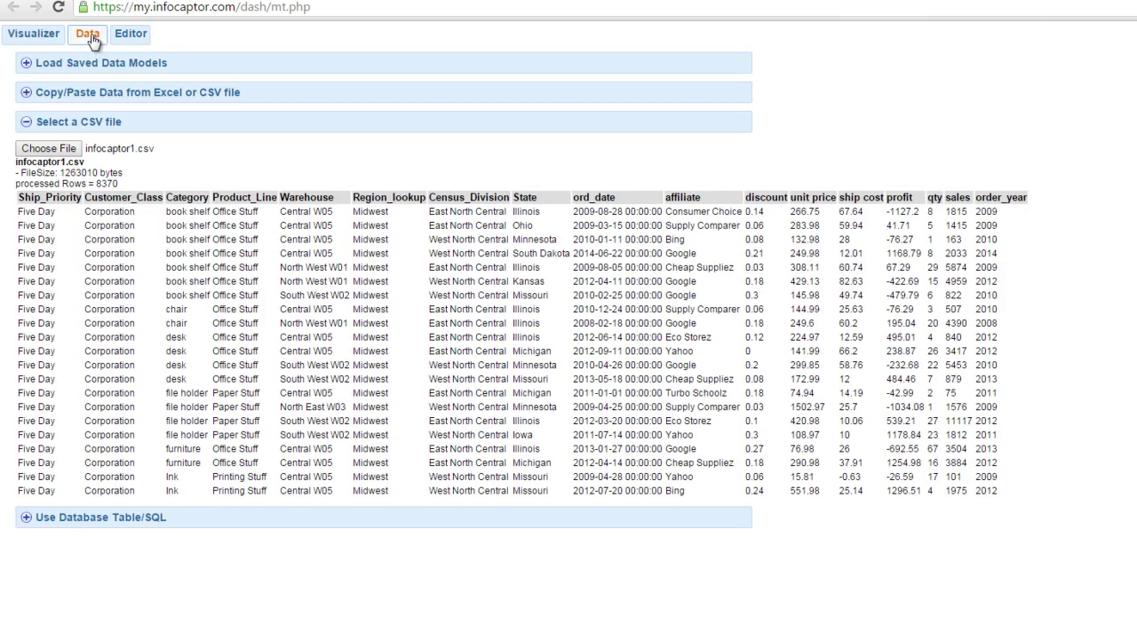
click(124, 40)
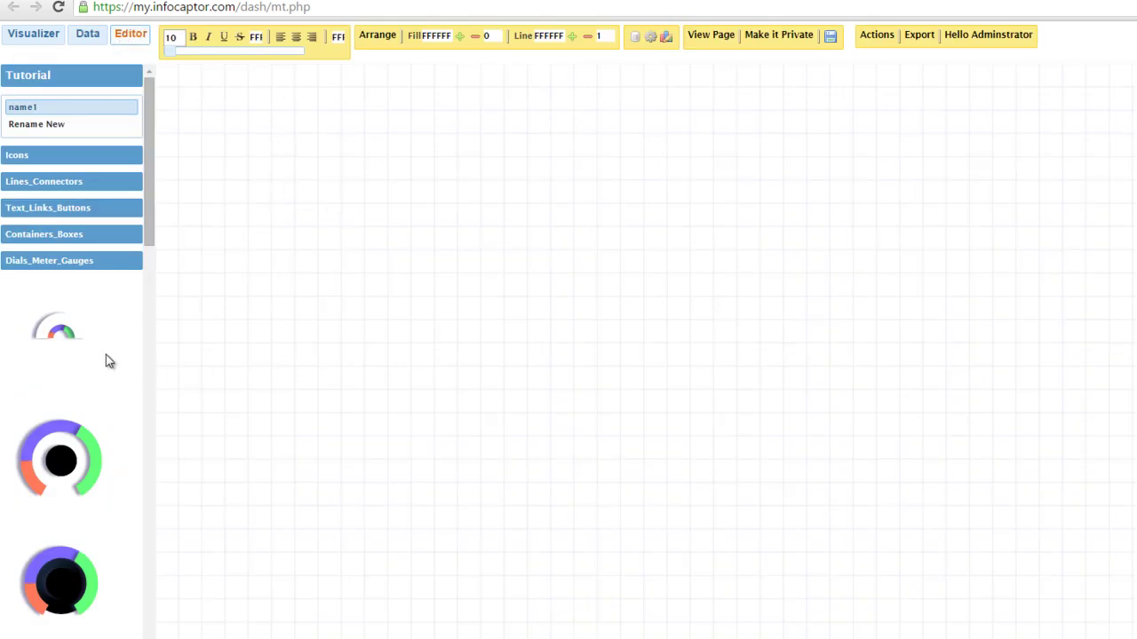
Try out two gauges on the dashboard canvas and delete them again.
drag(68, 328, 263, 262)
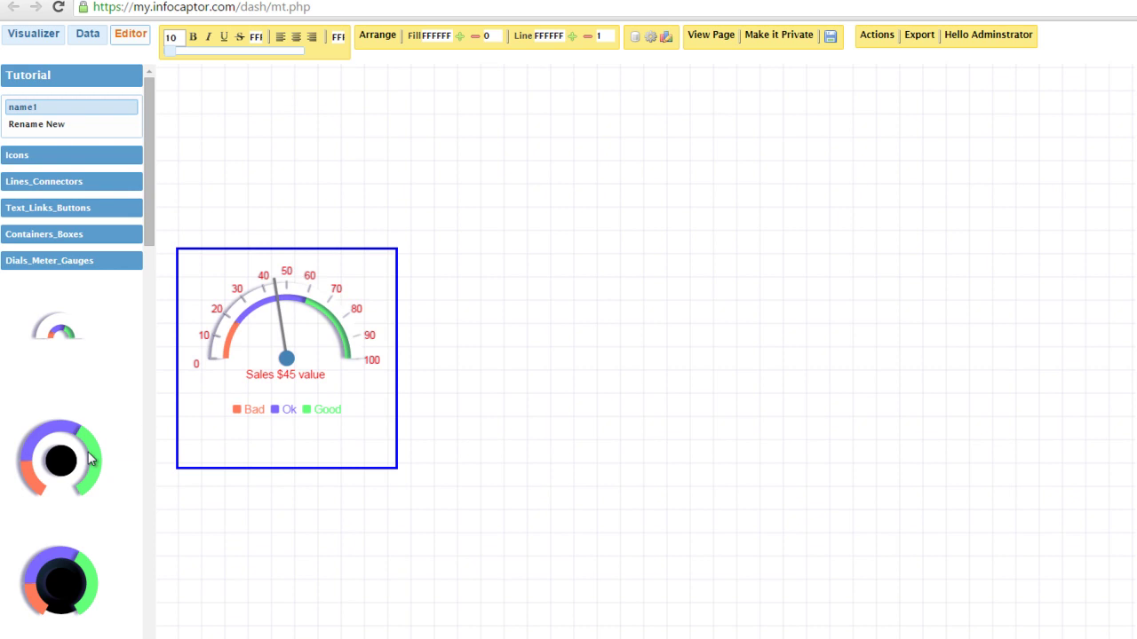
click(245, 170)
drag(264, 344, 411, 533)
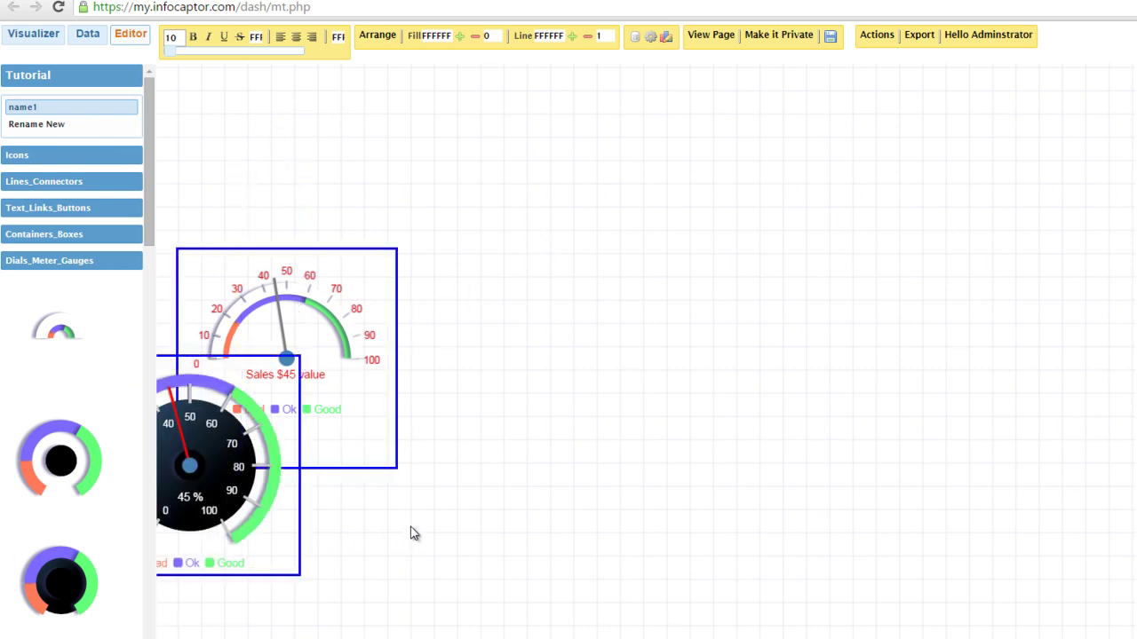
key(Delete)
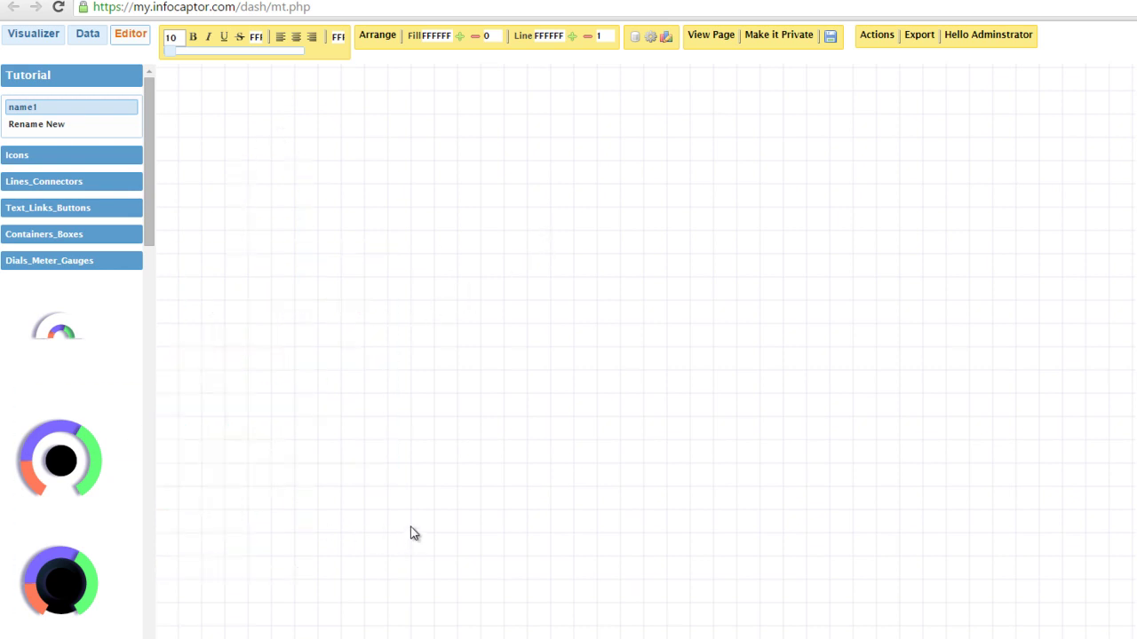
Check the imported CSV rows once more and switch to the Visualizer.
click(87, 36)
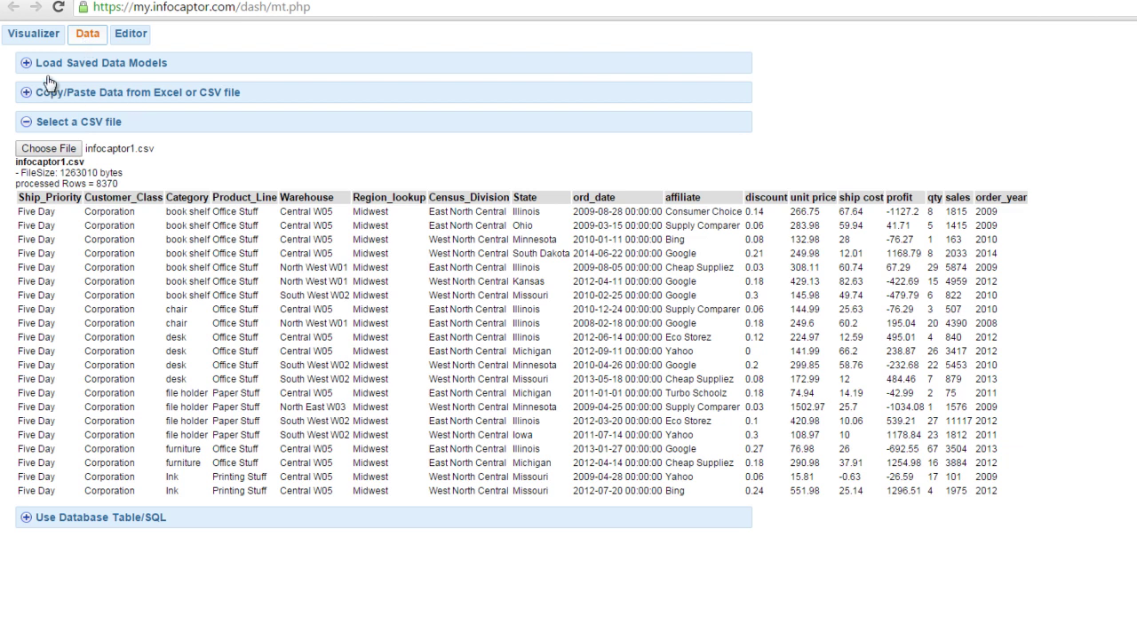
click(41, 39)
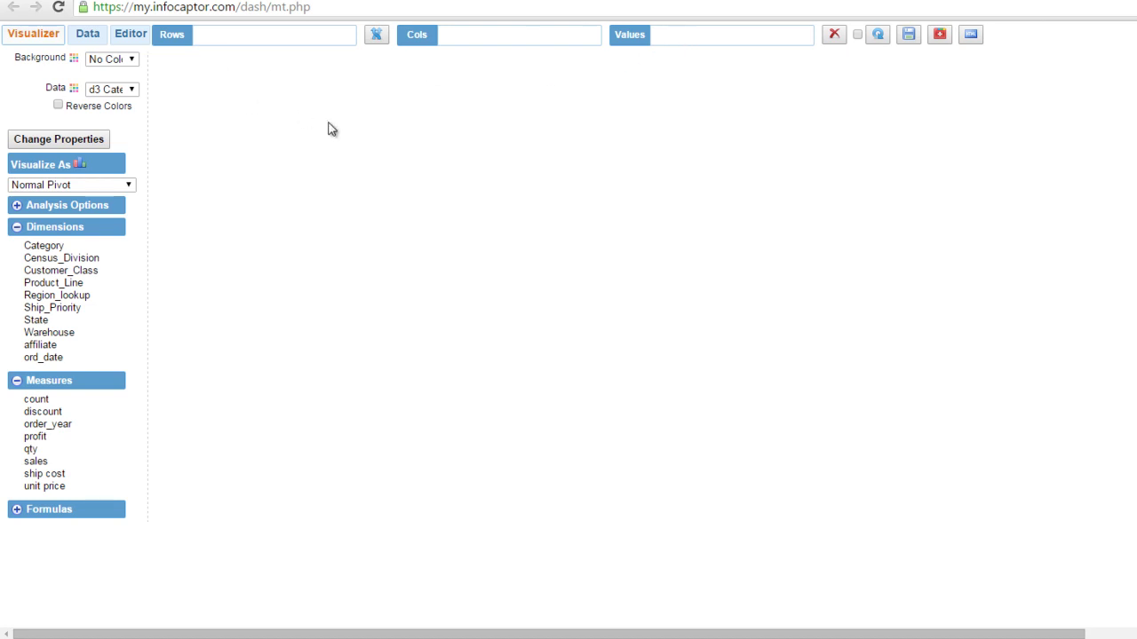
Build a pivot of summed sales with Category as rows and Product_Line as columns.
drag(36, 252, 223, 44)
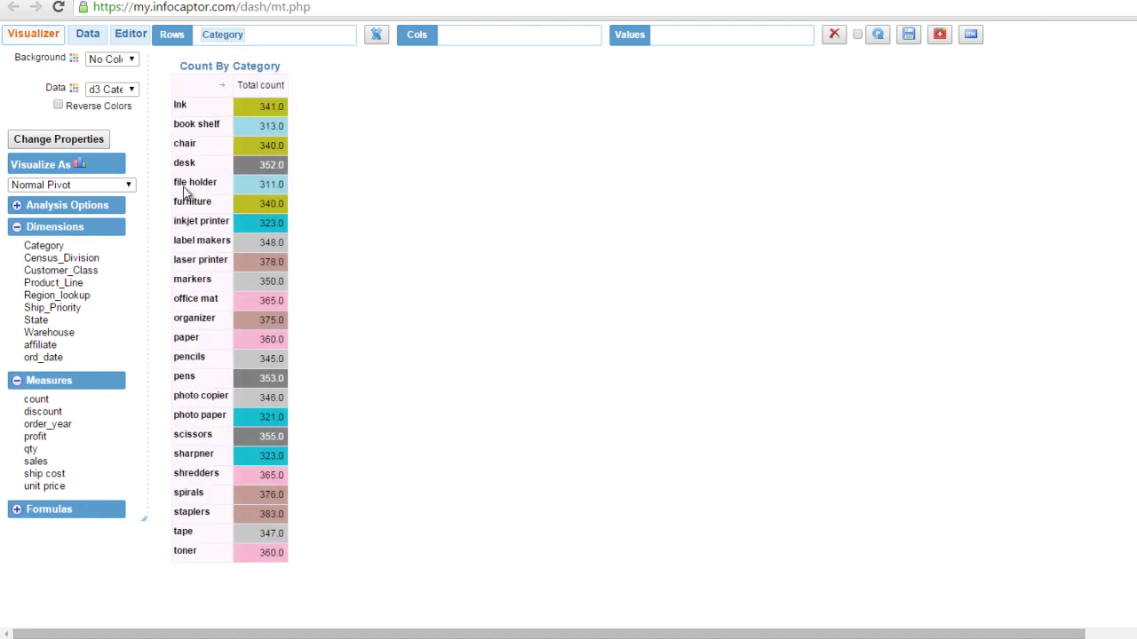
drag(45, 283, 489, 41)
drag(40, 463, 689, 37)
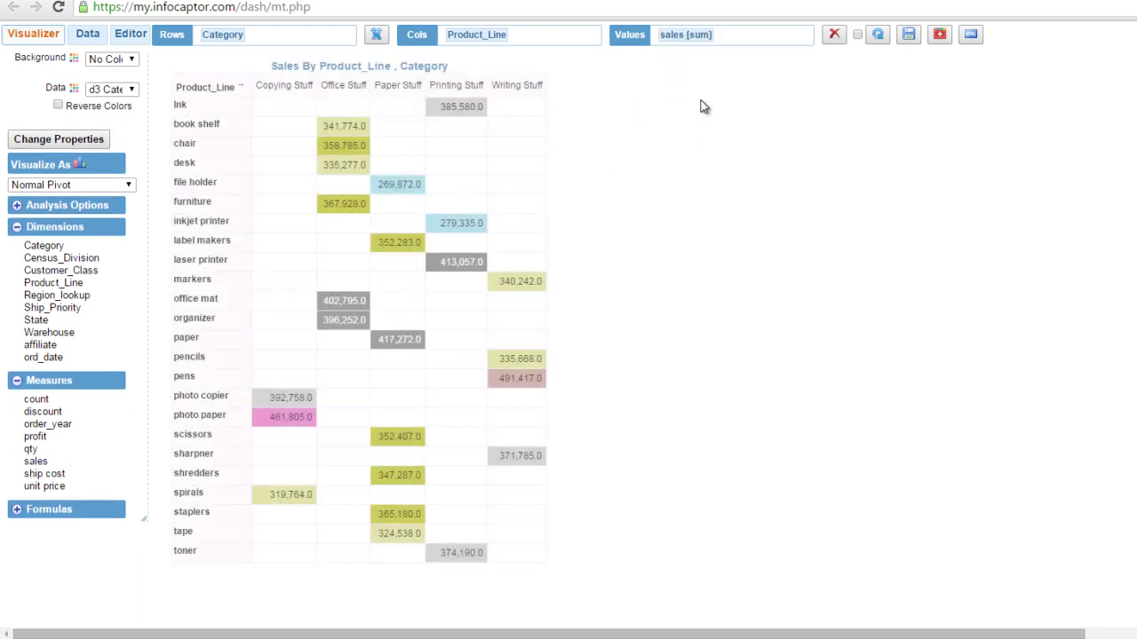
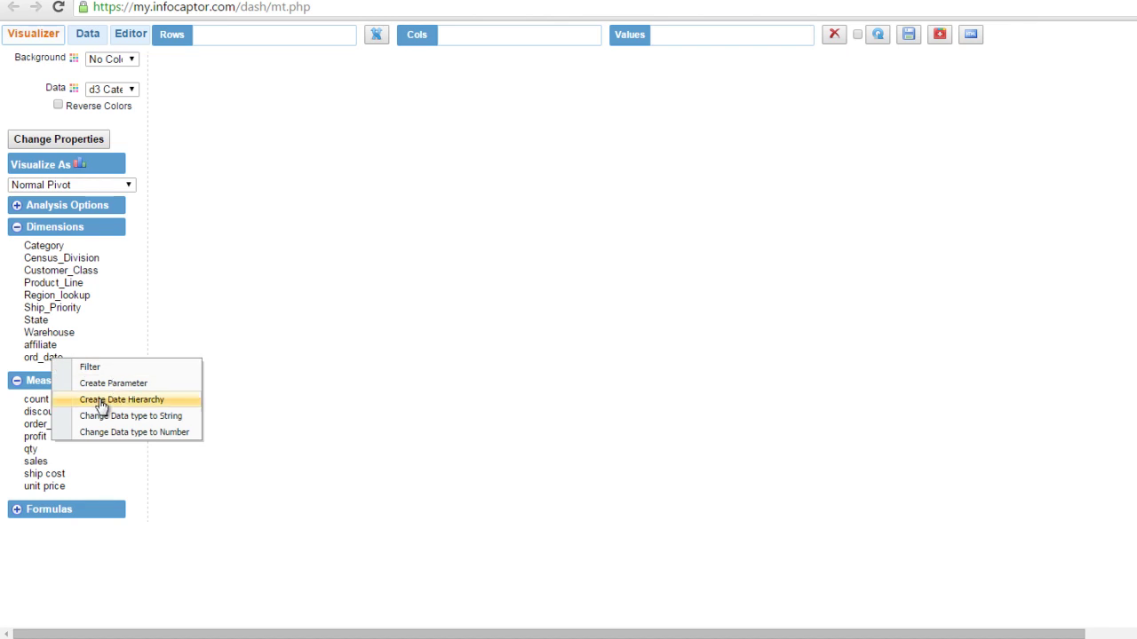
Create a date hierarchy from ord_date and show the count by ord_date_year columns as a Vertical Bar [group] chart.
click(102, 401)
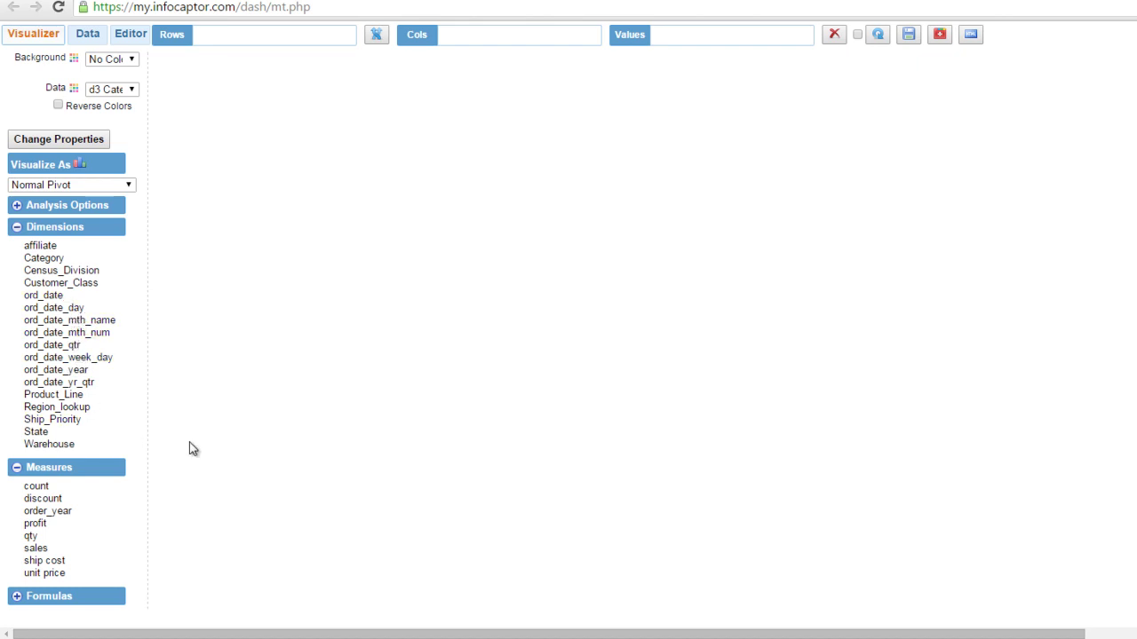
drag(64, 377, 492, 44)
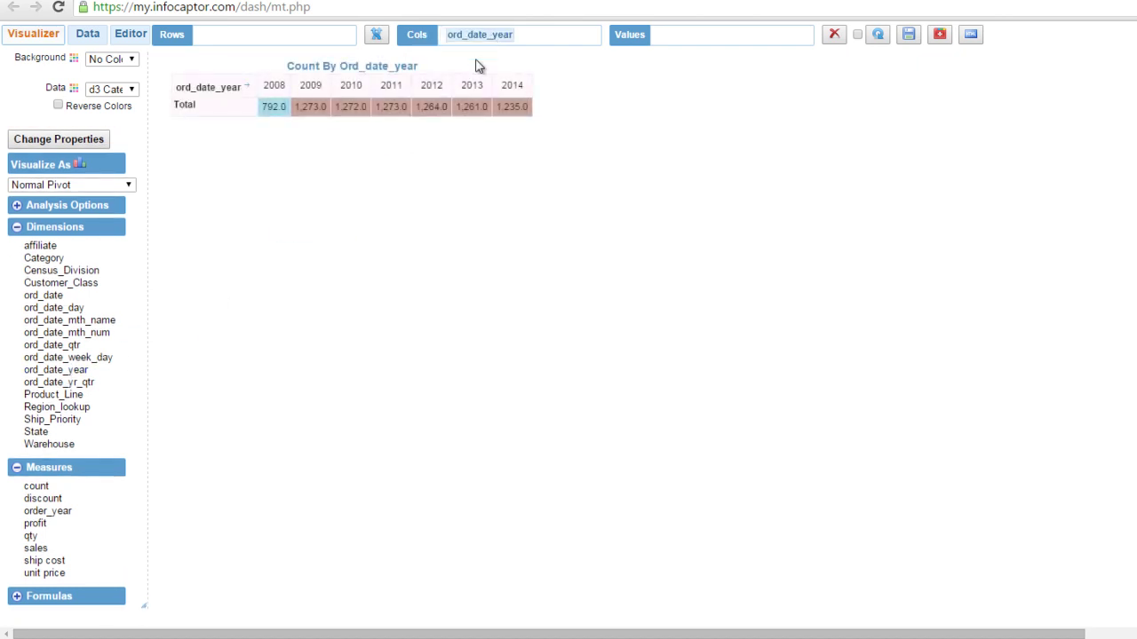
click(123, 186)
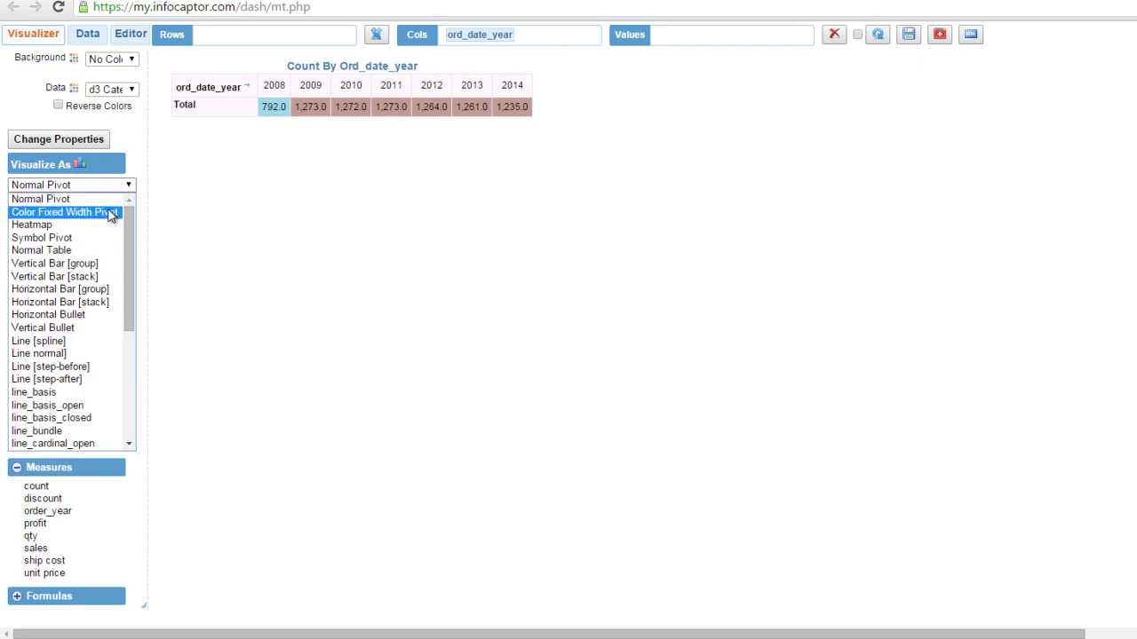
click(85, 269)
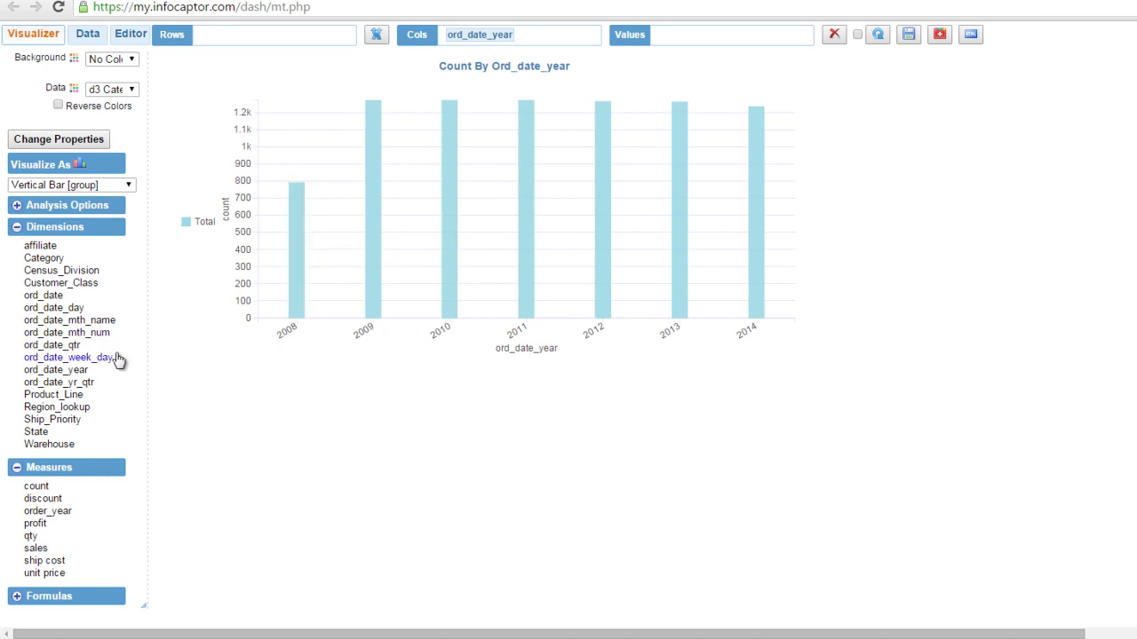
Change the ord_date_year data type to String, refresh the bar chart and make it narrower.
right_click(62, 371)
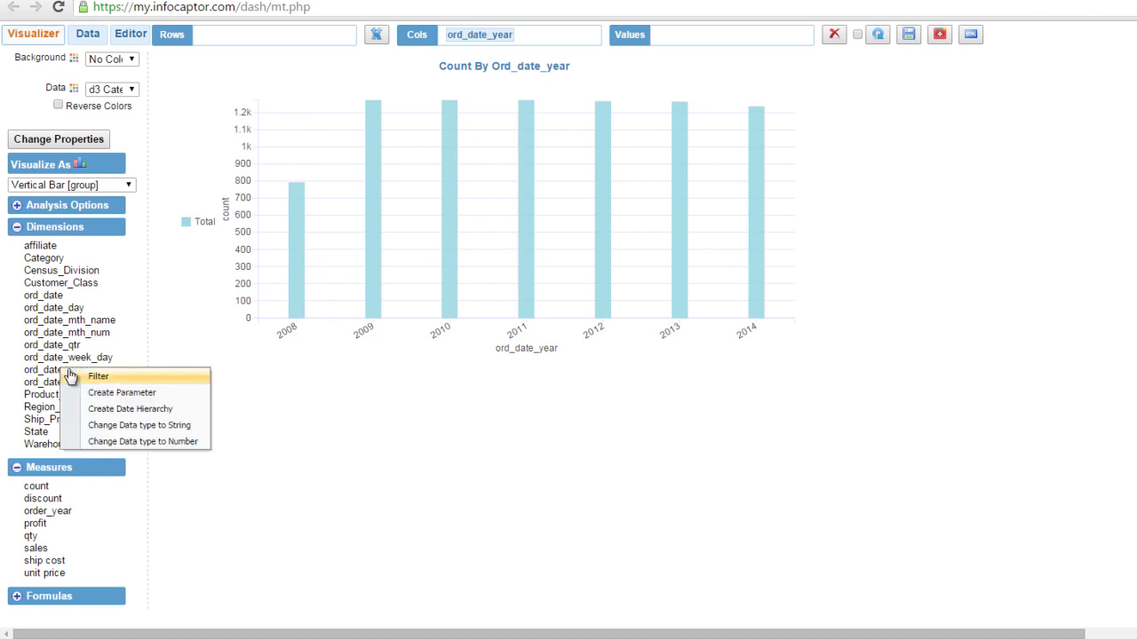
click(135, 427)
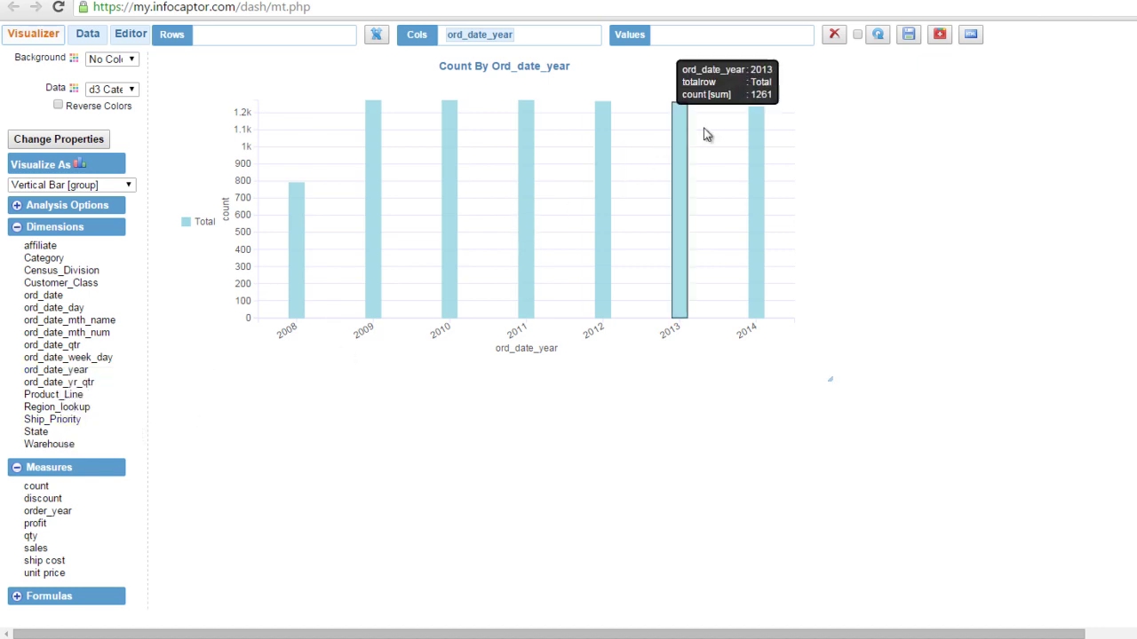
click(879, 35)
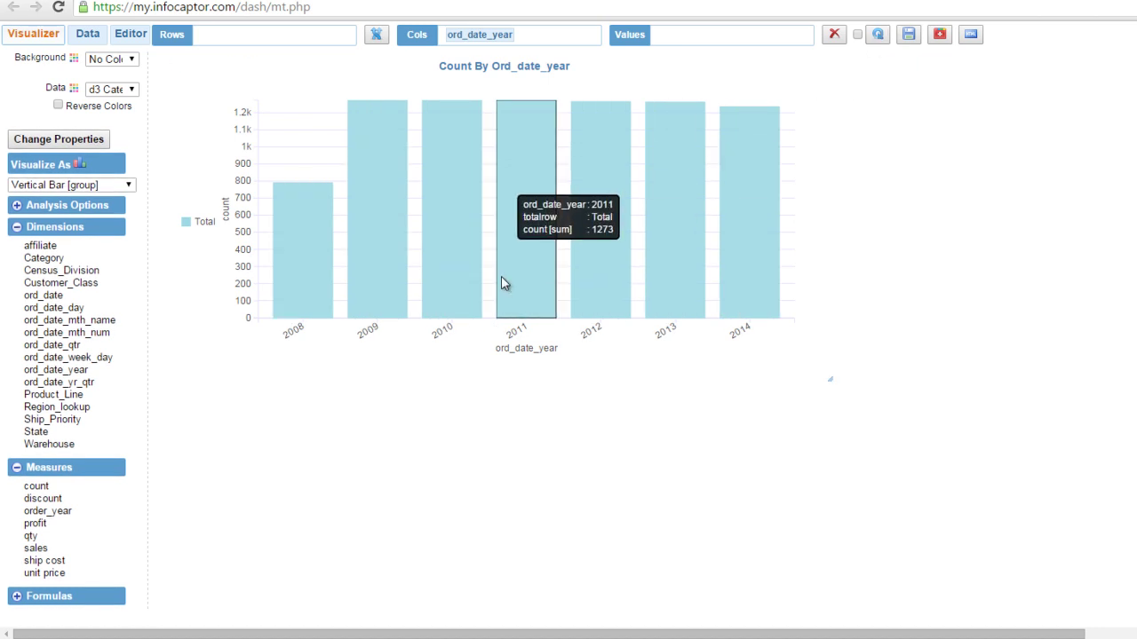
drag(830, 379, 500, 375)
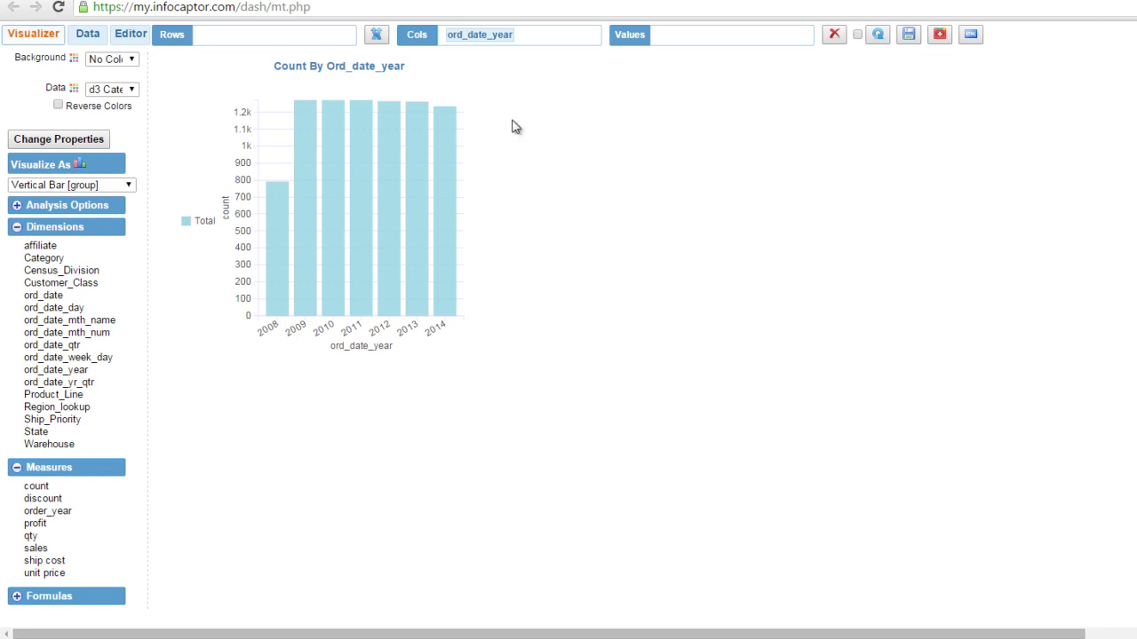
Try Customer_Class in place of ord_date_year as the chart's column dimension, and put ord_date_year back.
click(479, 37)
click(518, 42)
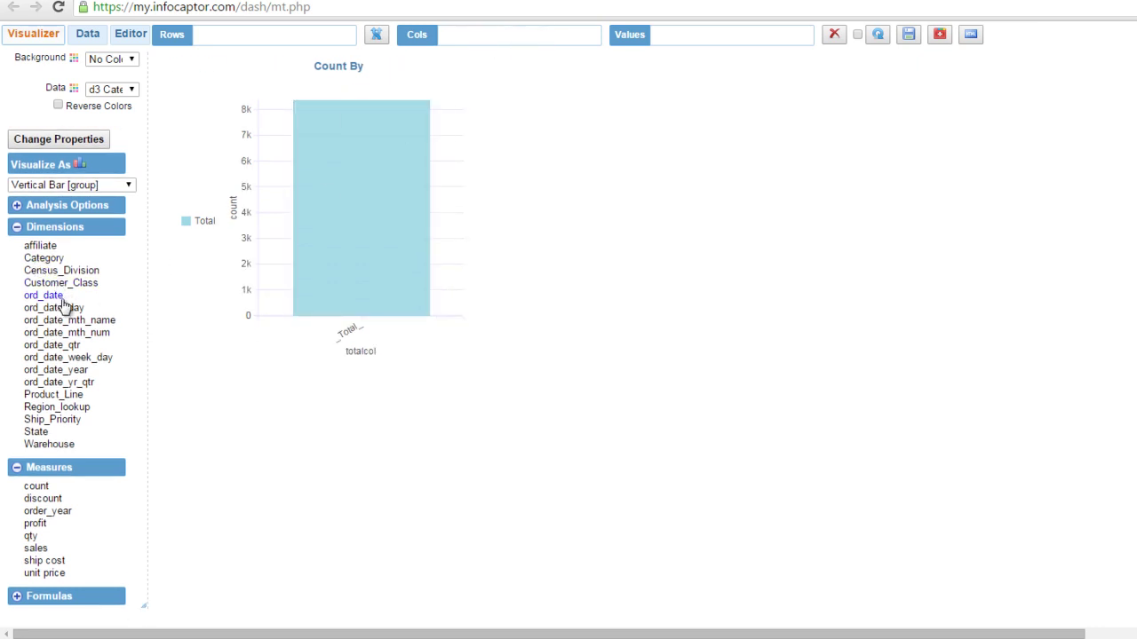
drag(66, 286, 501, 39)
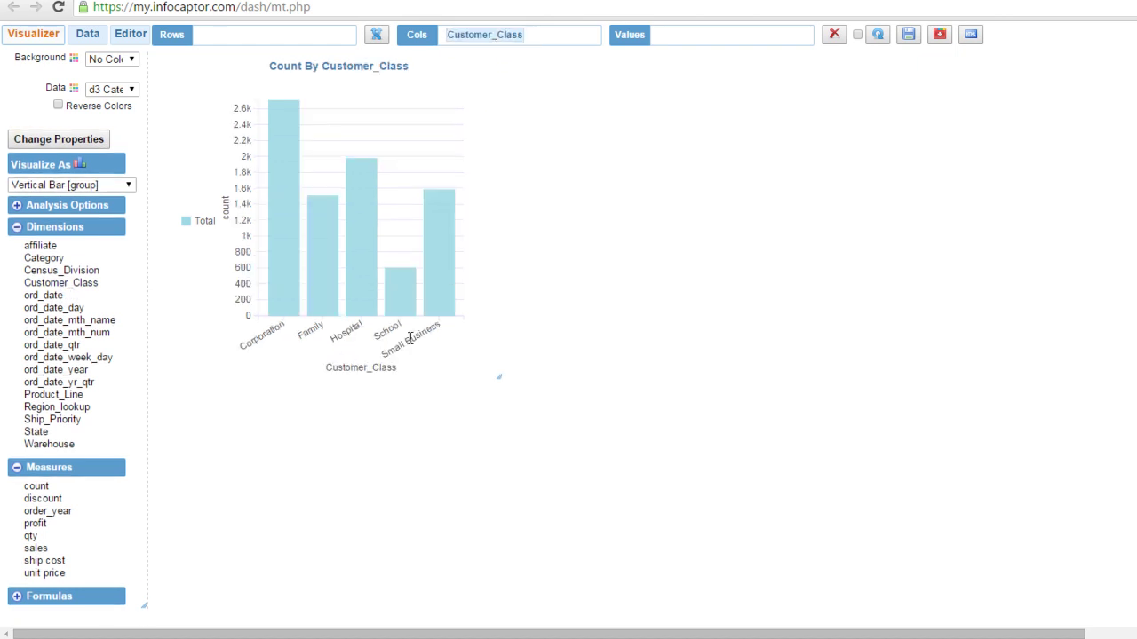
right_click(503, 41)
click(531, 41)
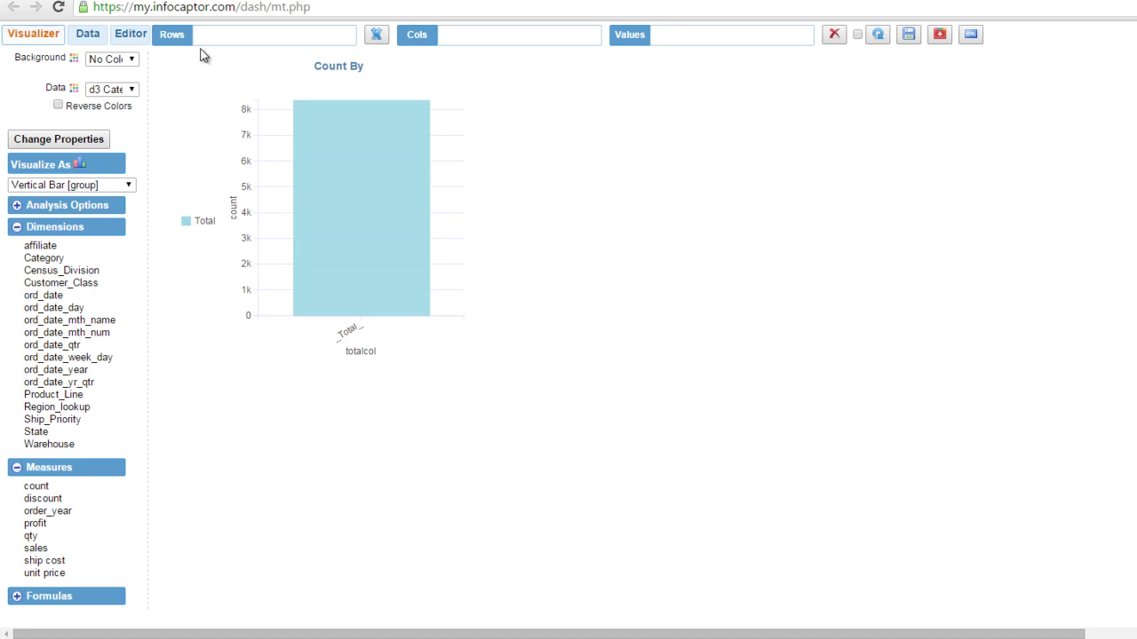
drag(62, 373, 503, 45)
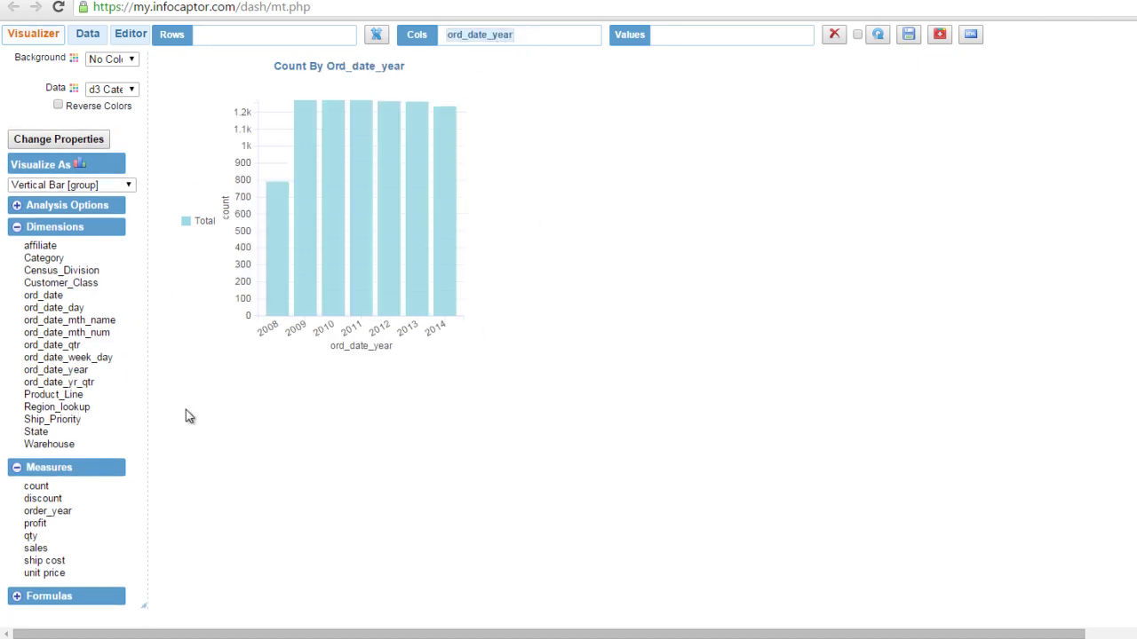
Break the yearly bars down by Product_Line rows, enlarge the chart and plot the sum of sales as its value.
drag(66, 399, 254, 41)
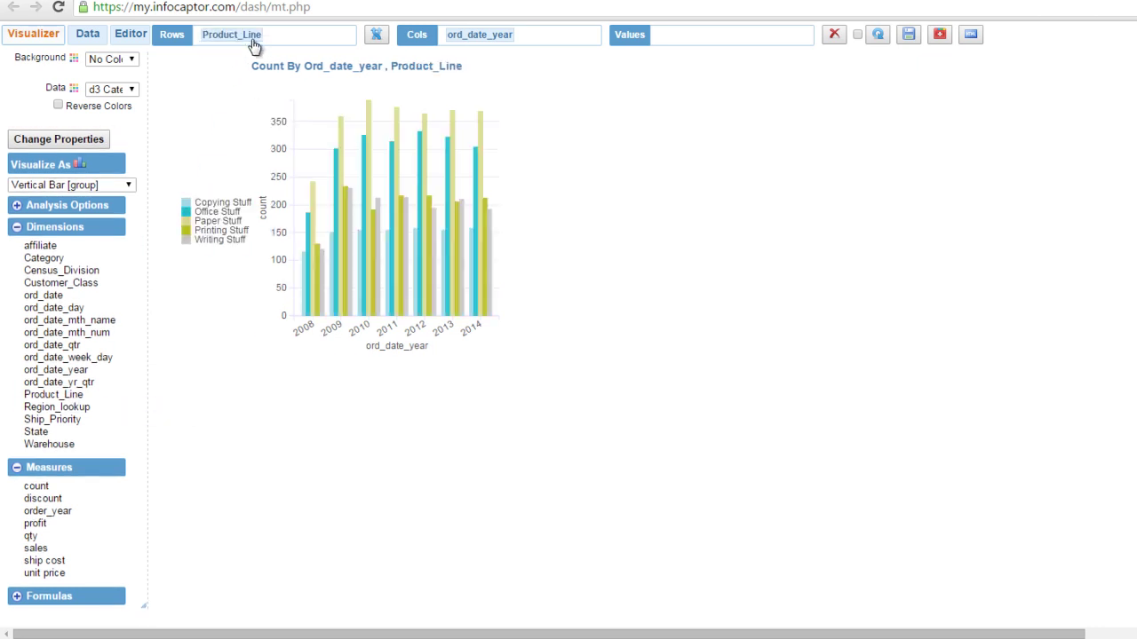
drag(535, 376, 661, 408)
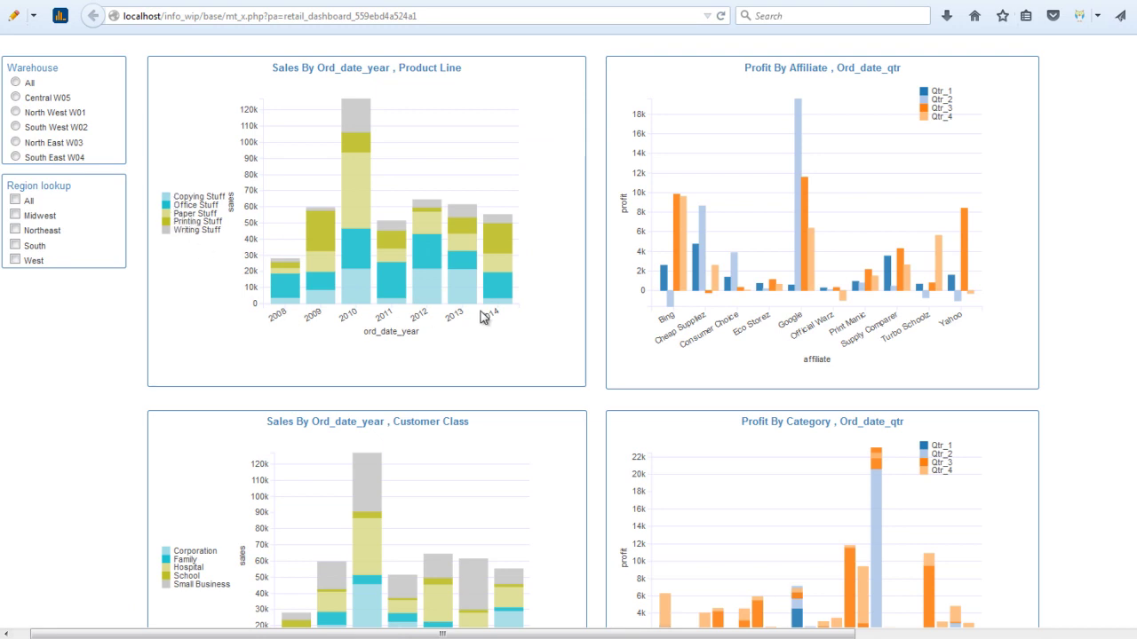
mouse_move(397, 300)
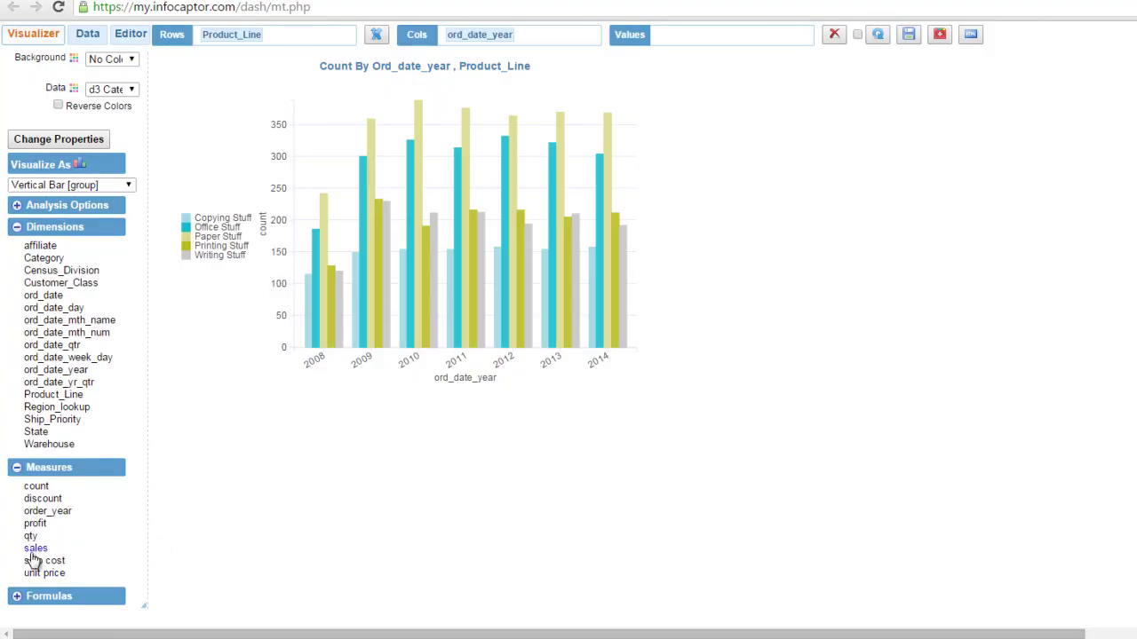
drag(36, 551, 677, 42)
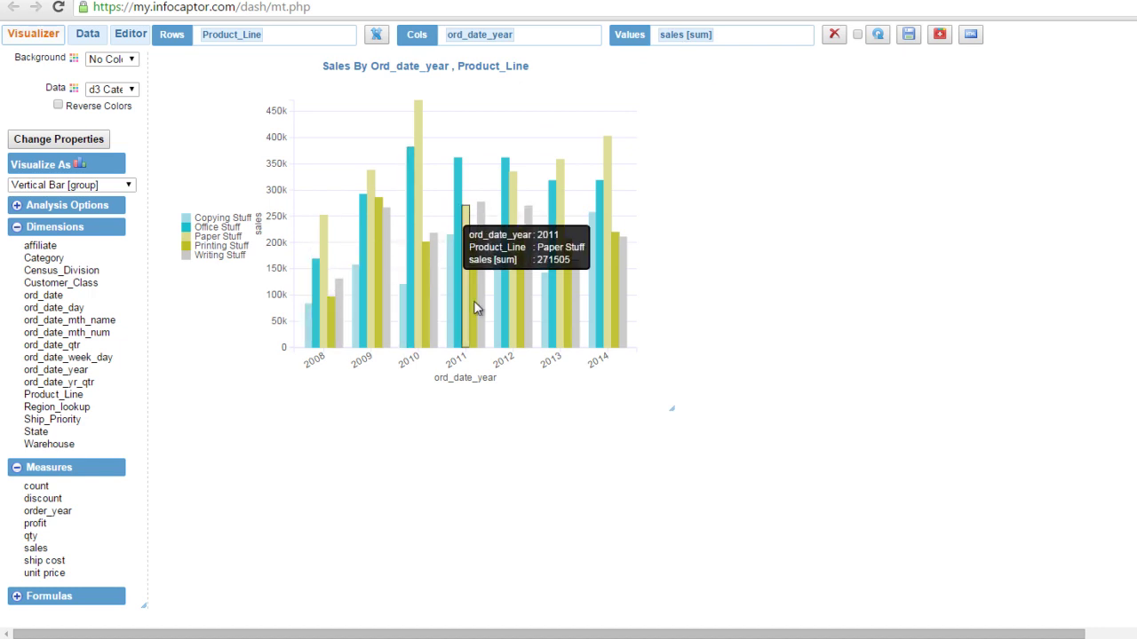
Change the sales chart to Vertical Bar [stack] with the Visualization Picker and close the picker.
click(55, 167)
drag(1094, 73, 726, 88)
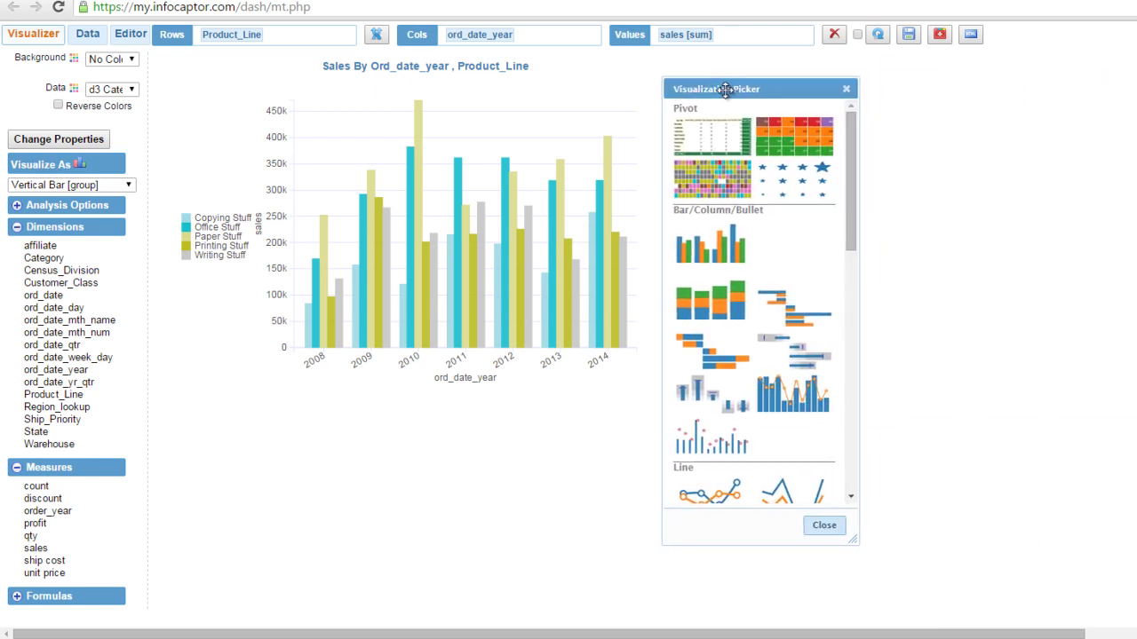
click(712, 309)
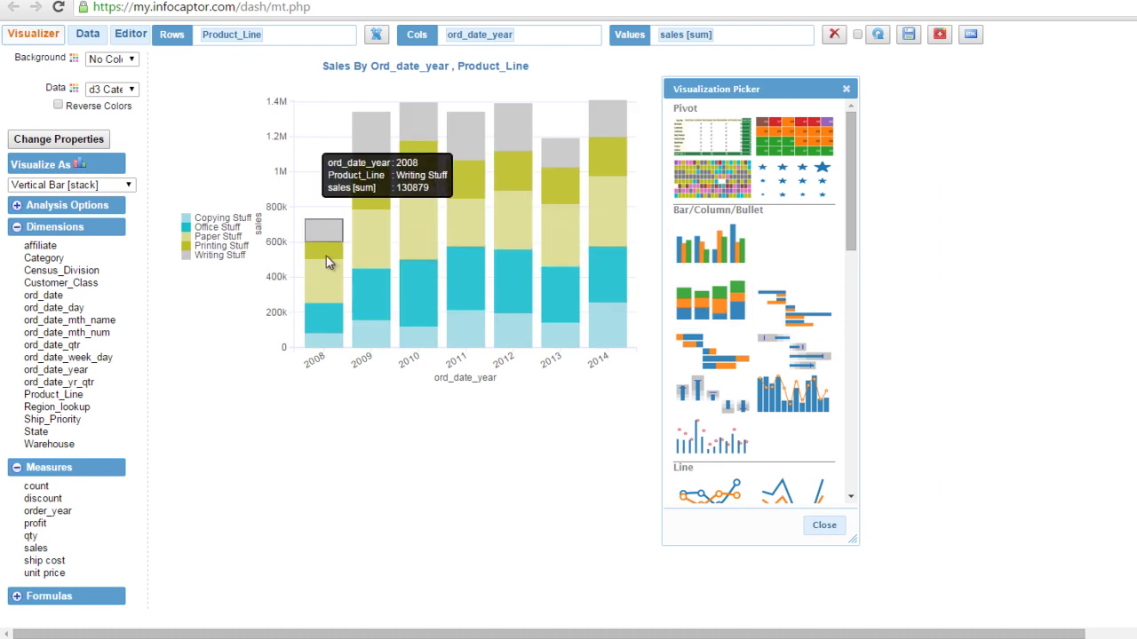
mouse_move(471, 155)
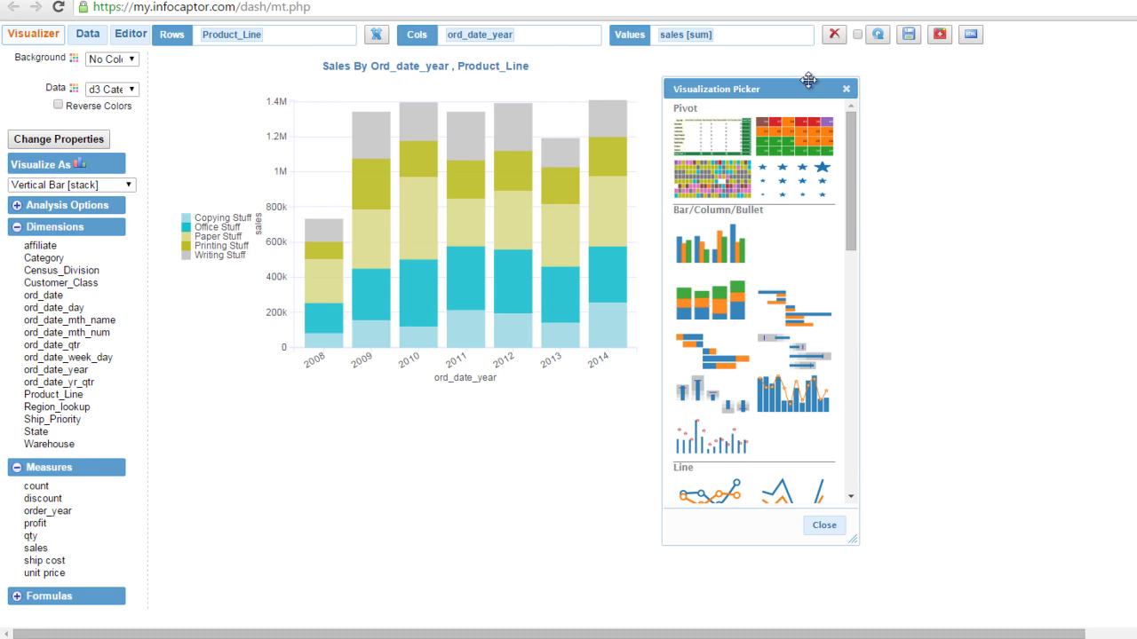
click(846, 91)
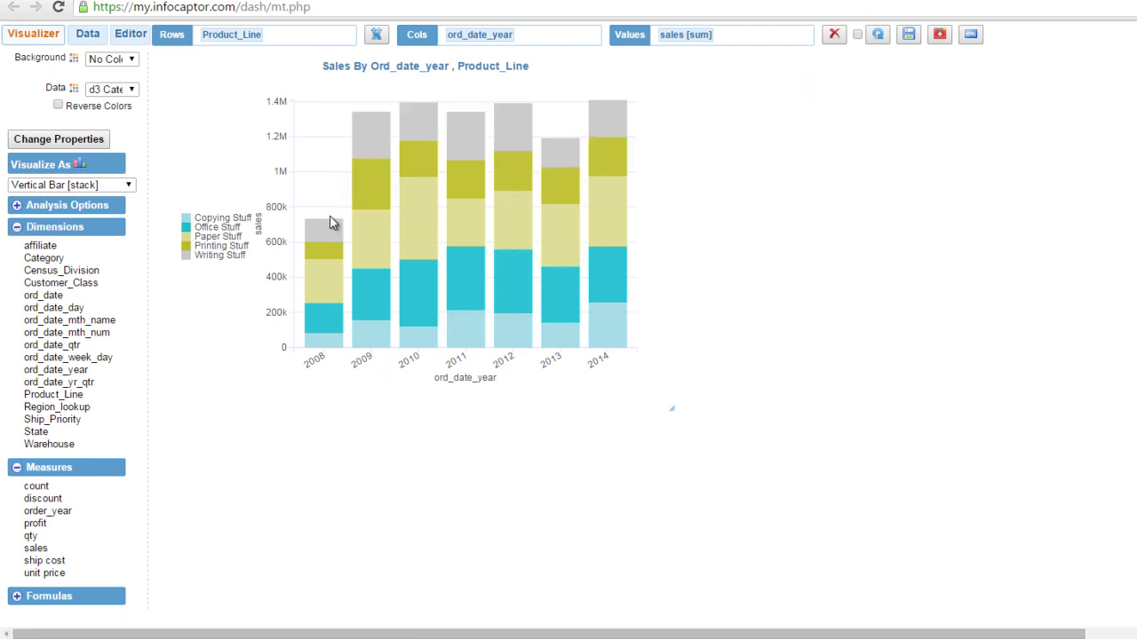
Create a new page named Retail Dashboard in the dashboard editor and select it.
click(129, 35)
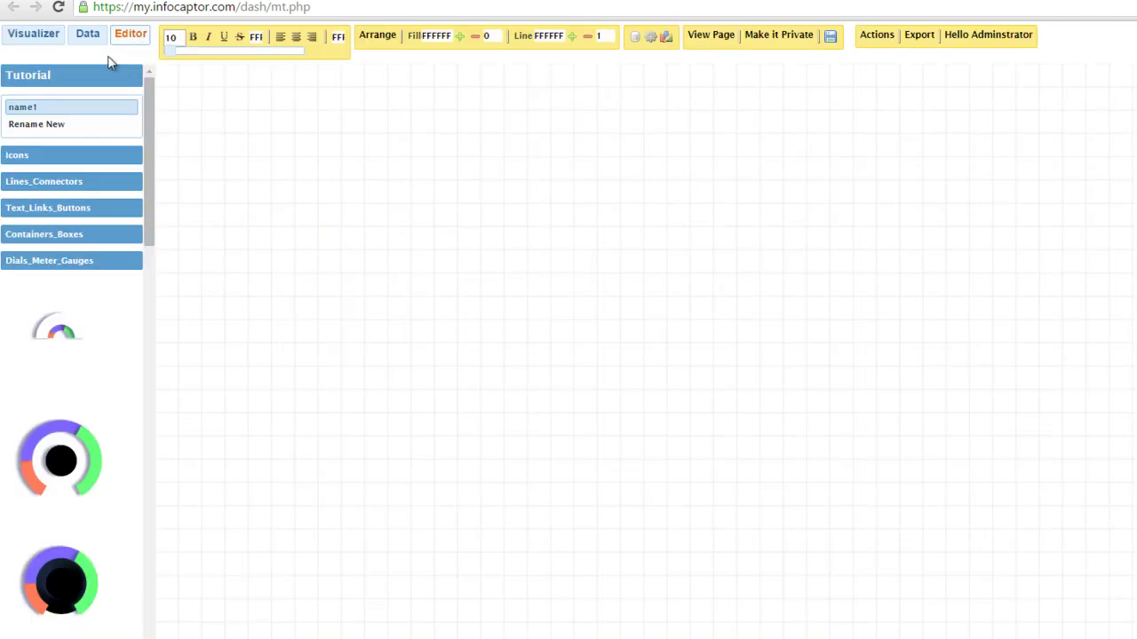
click(877, 37)
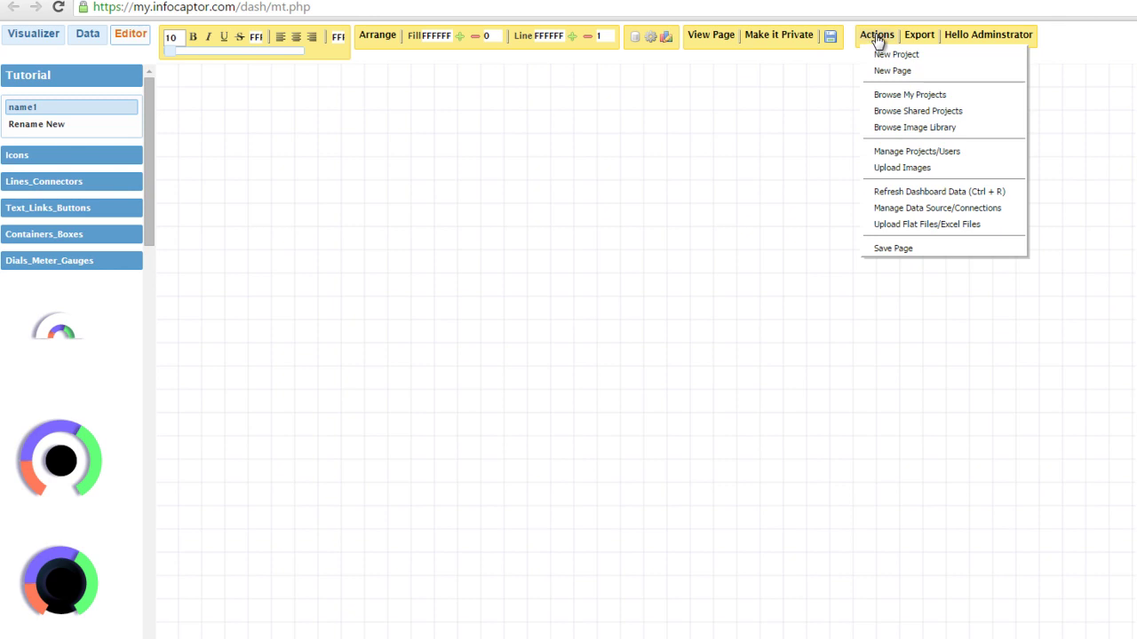
click(893, 73)
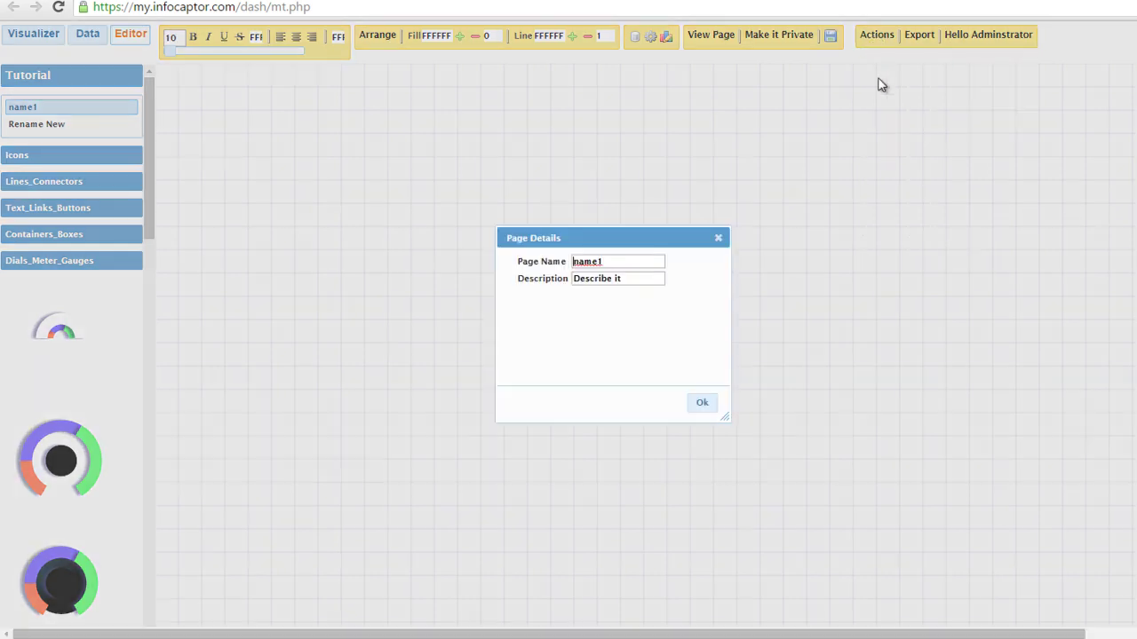
drag(616, 261, 548, 269)
text(Retail Dashboard)
click(701, 404)
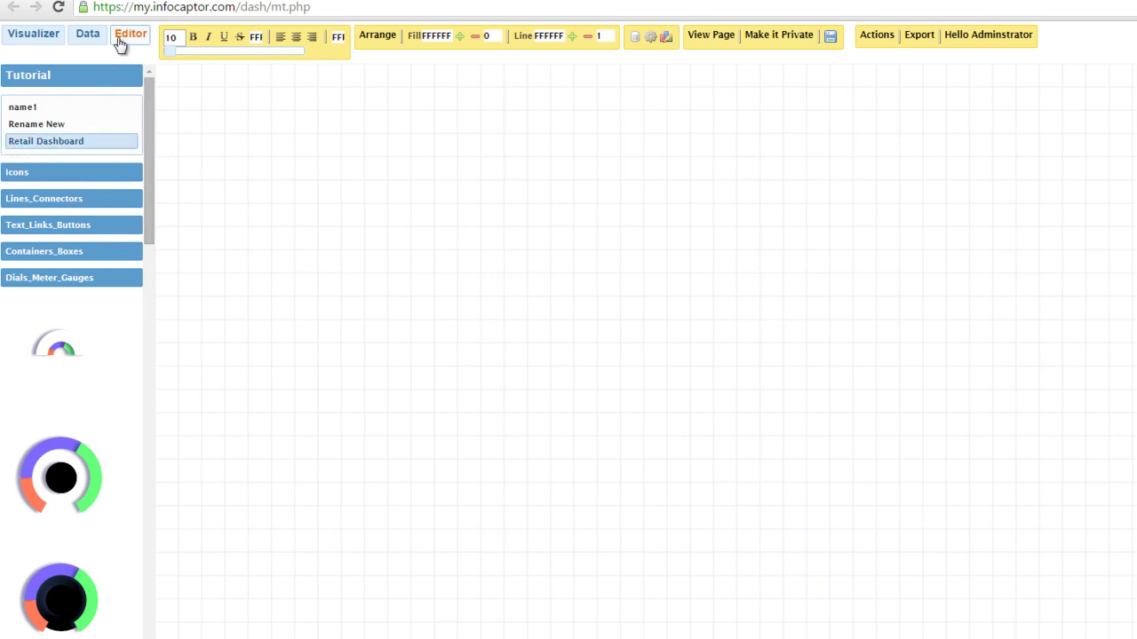
click(76, 142)
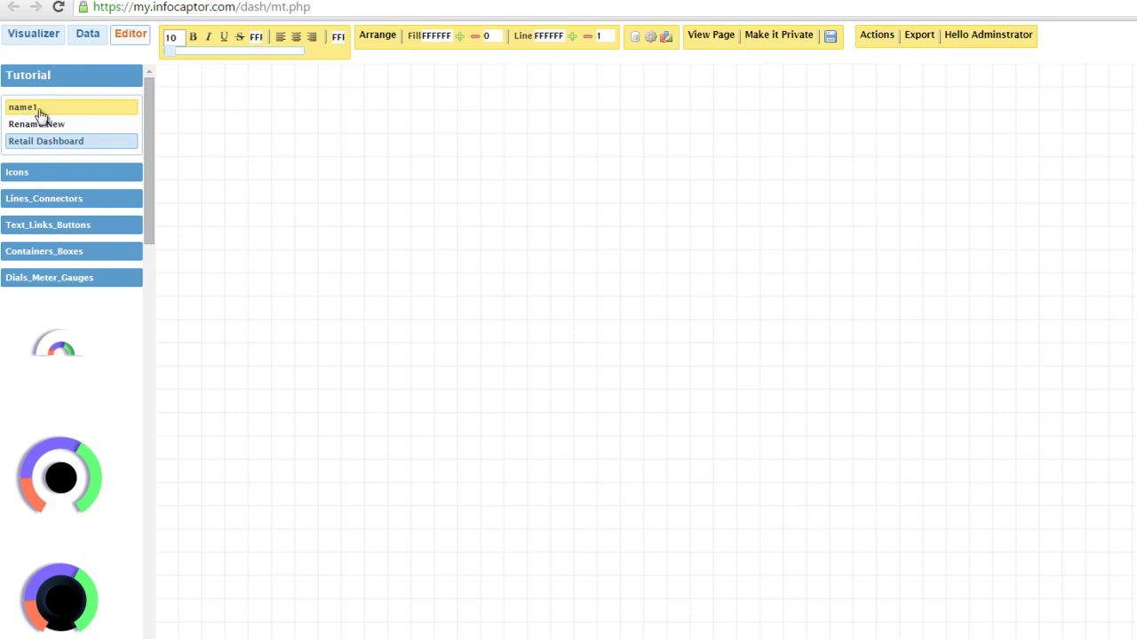
Save the dataset and add the stacked Sales By Ord_date_year, Product_Line chart to the Retail Dashboard page.
click(34, 36)
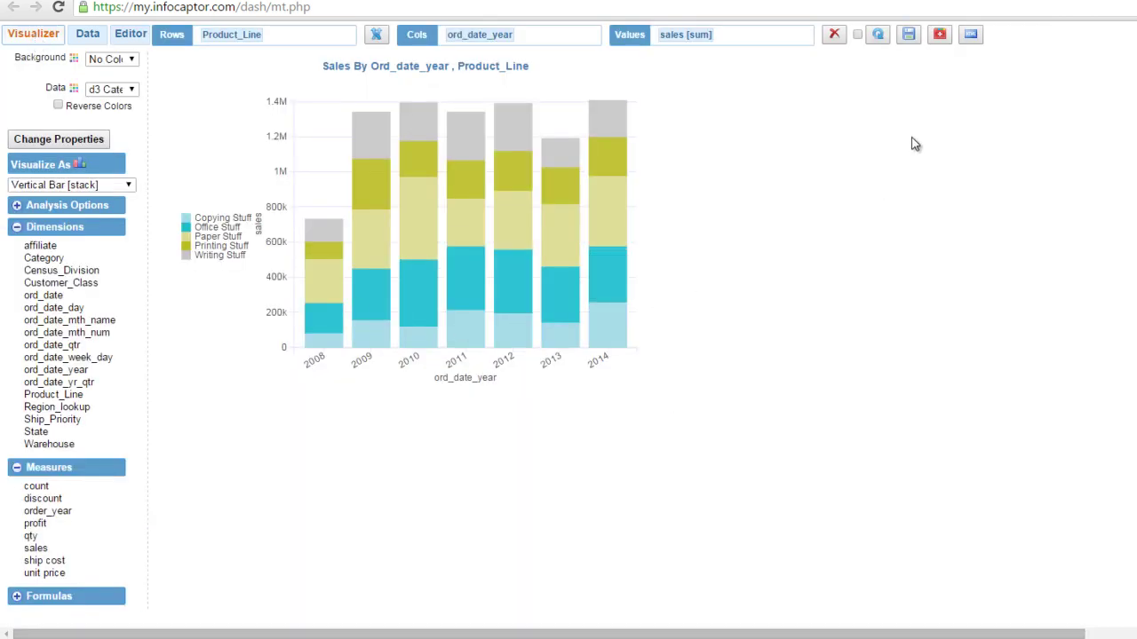
click(940, 36)
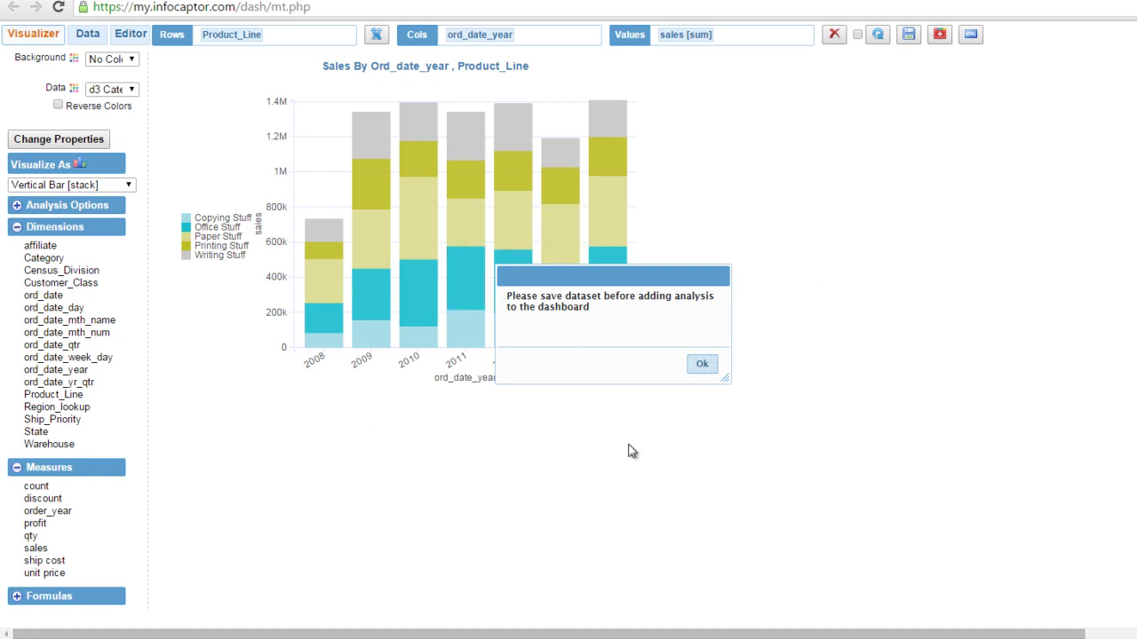
click(702, 366)
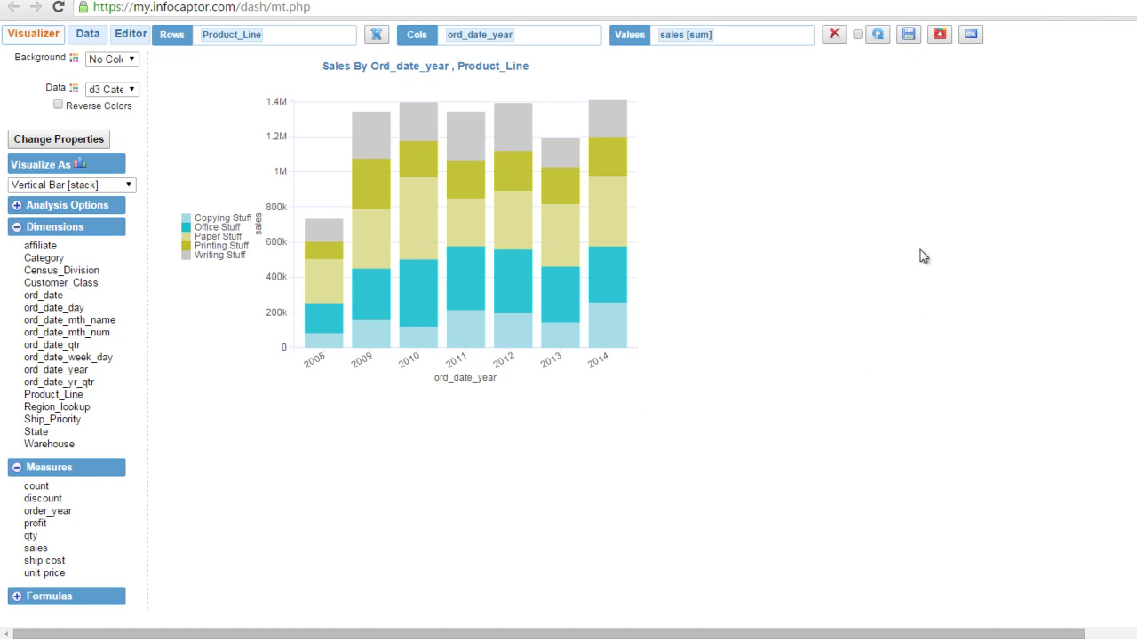
click(908, 35)
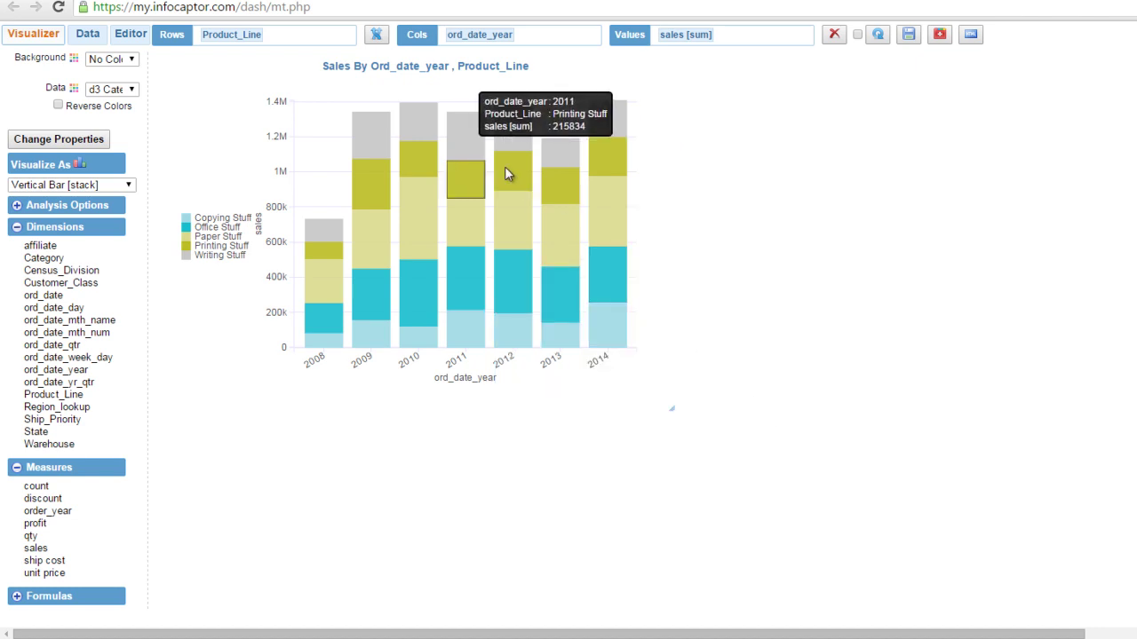
click(941, 35)
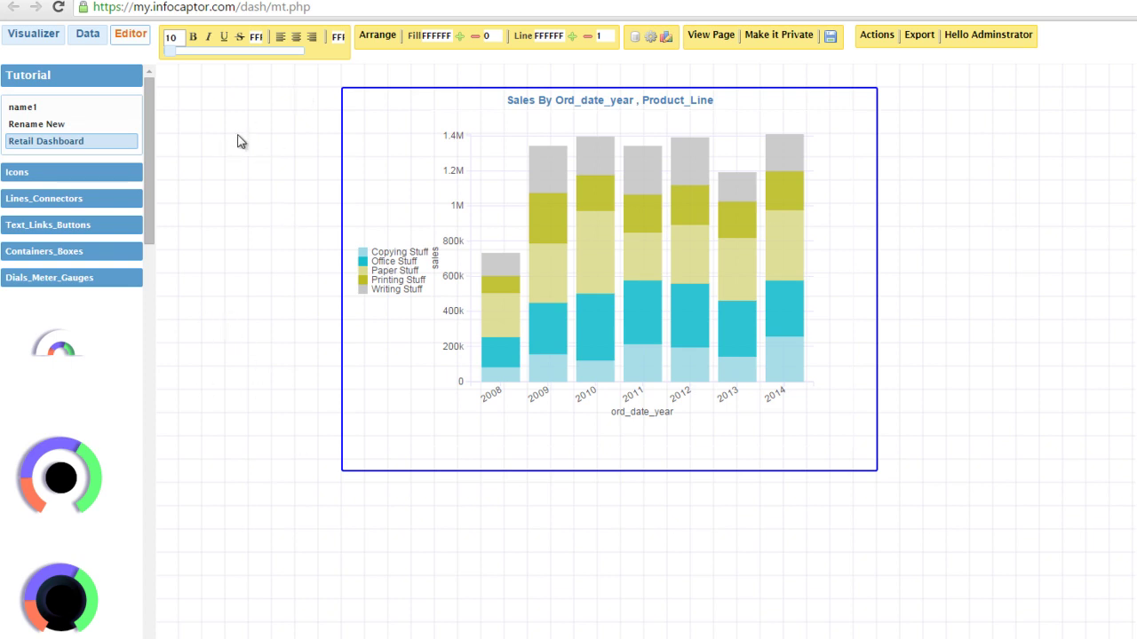
mouse_move(558, 93)
mouse_down()
mouse_move(650, 96)
mouse_move(579, 96)
mouse_move(578, 123)
mouse_move(553, 101)
mouse_move(568, 108)
mouse_up()
Try a version of the sales chart with rows and columns swapped on the dashboard page, and delete that copy.
click(35, 36)
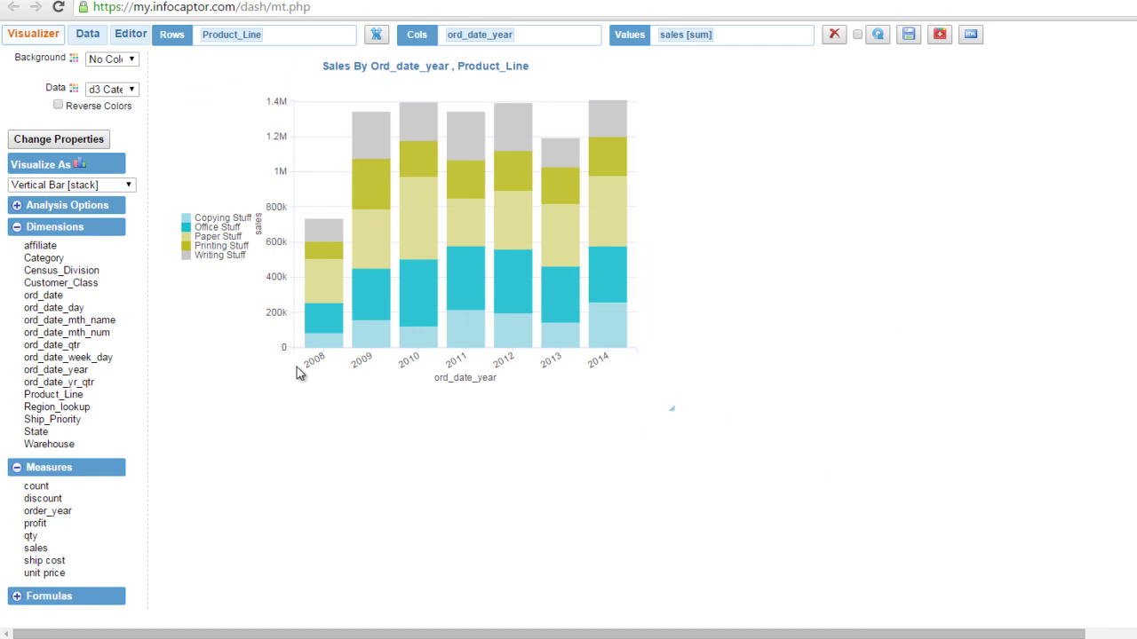
click(377, 36)
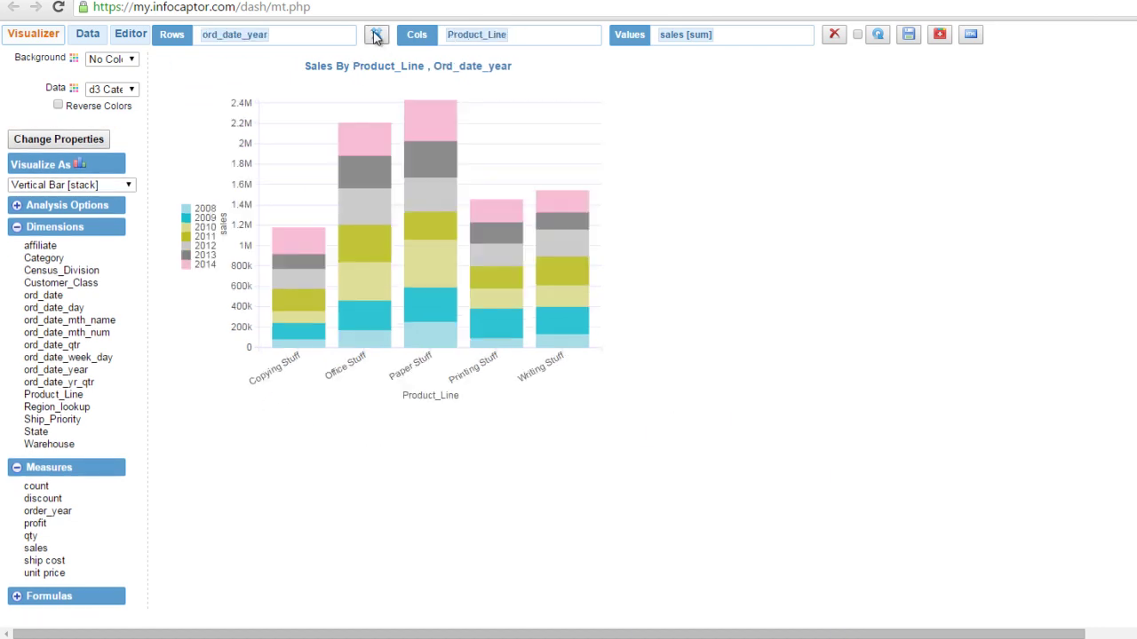
click(939, 35)
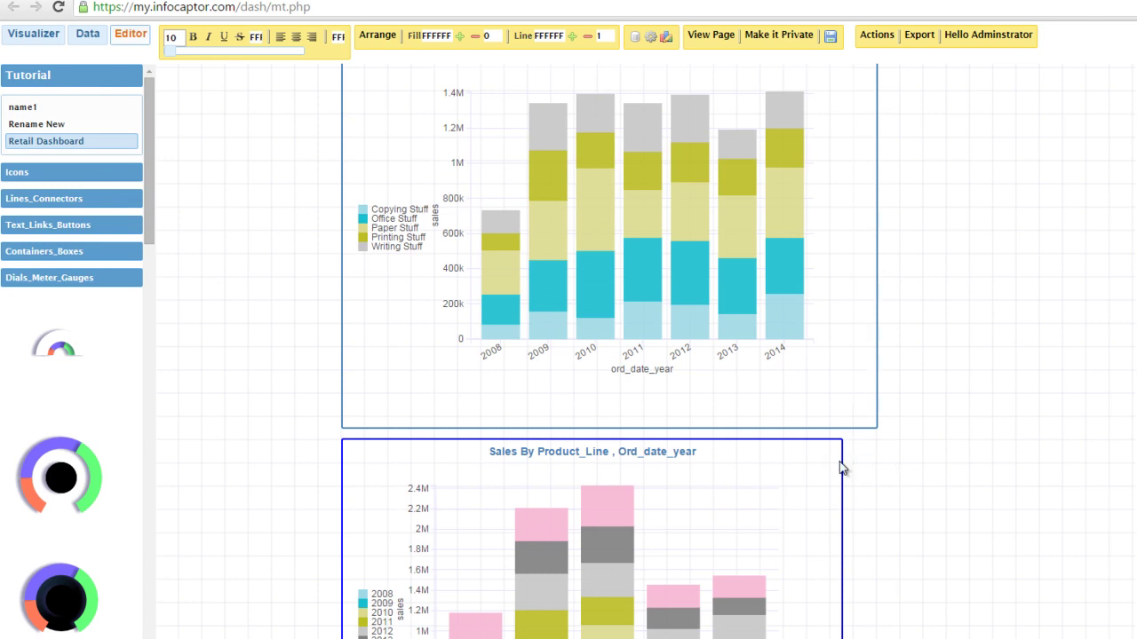
scroll(890, 445, down, 2)
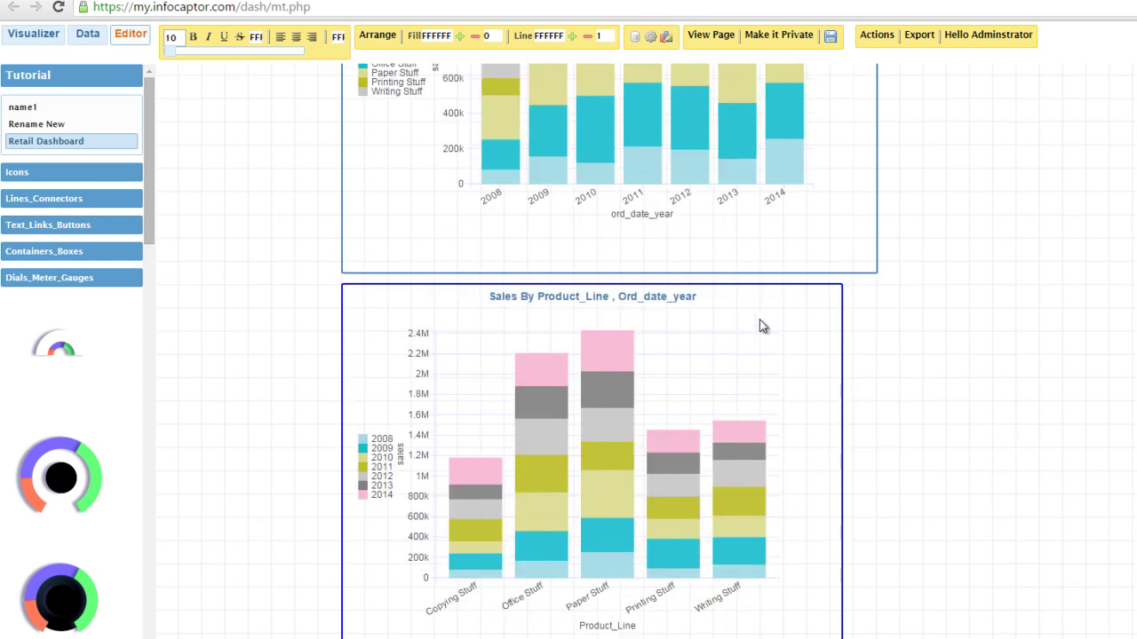
key(Delete)
scroll(665, 388, up, 3)
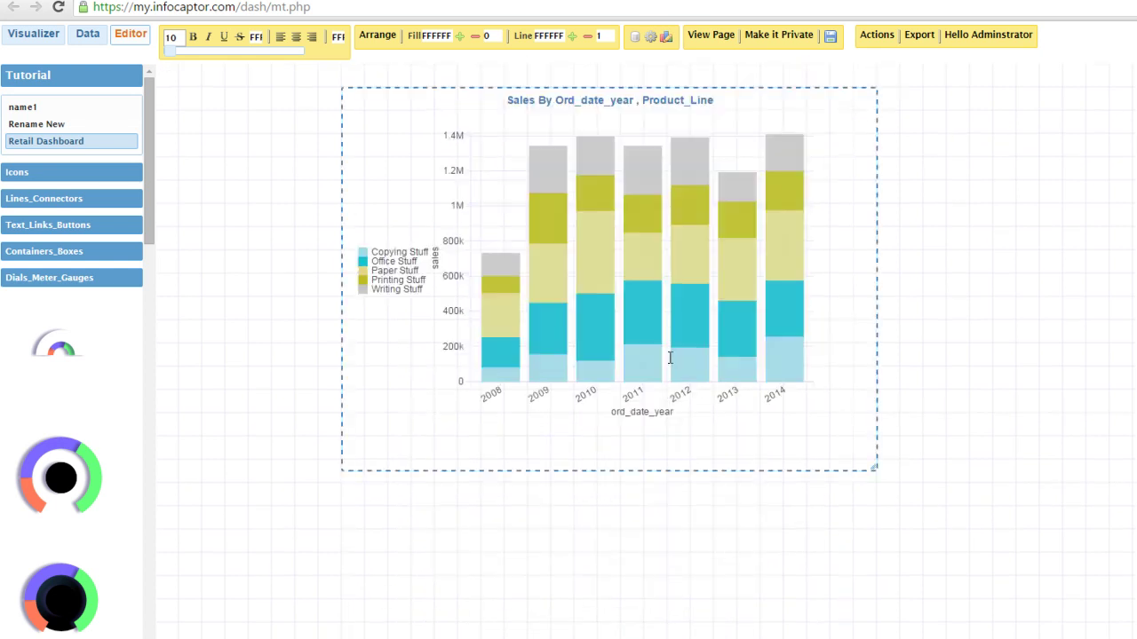
click(375, 107)
click(377, 38)
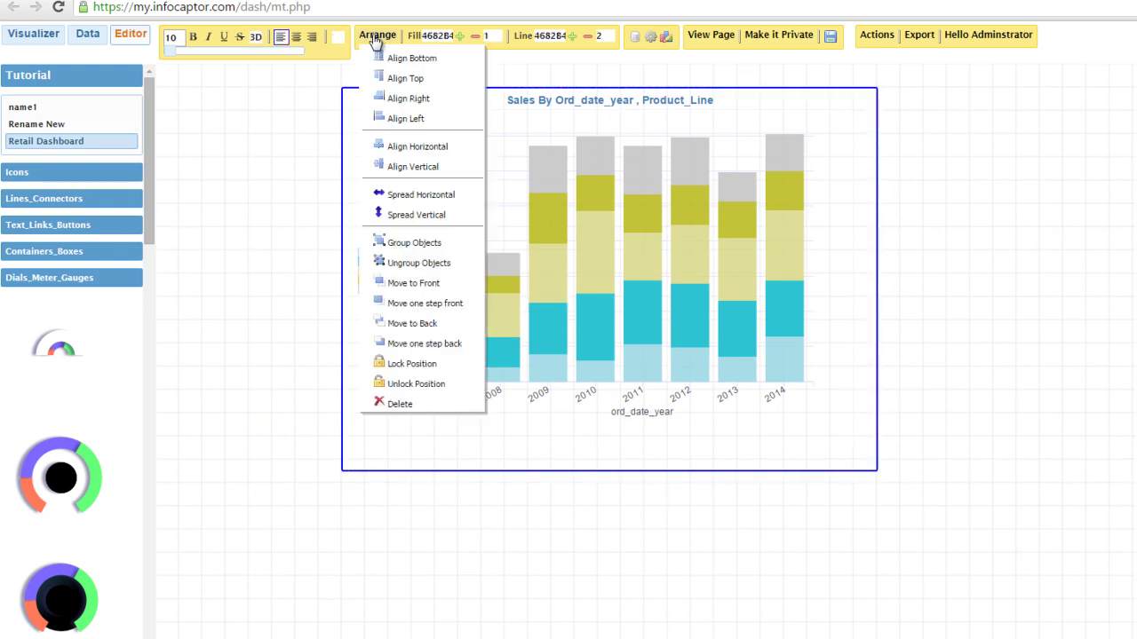
click(448, 562)
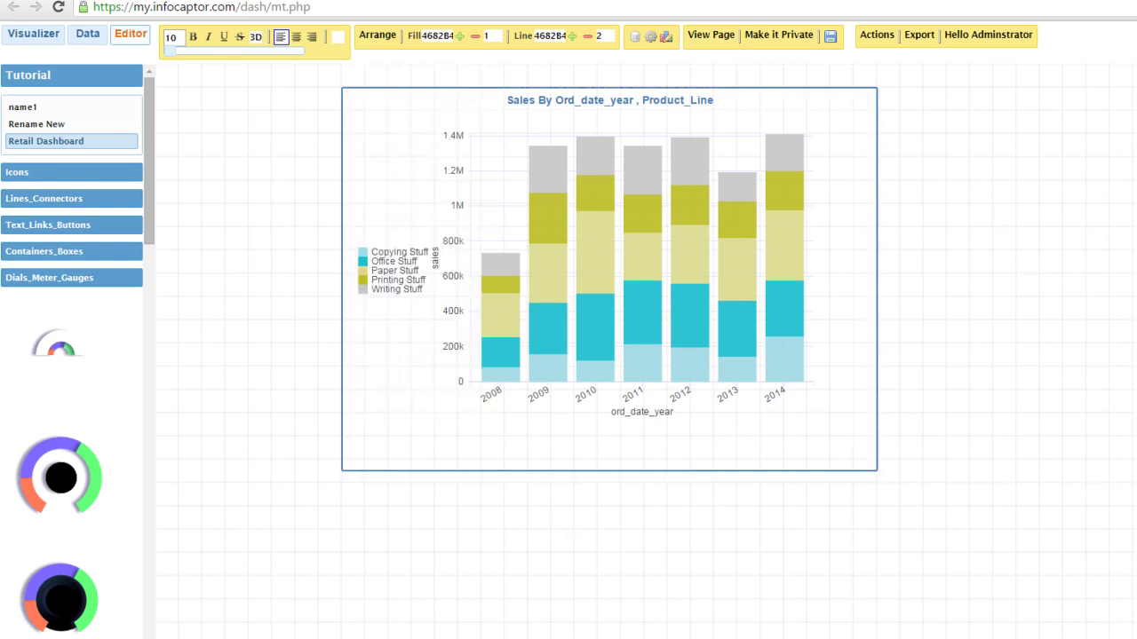
Examine the finished retail dashboard in Firefox for its charts and filters, and return to the dashboard editor.
click(455, 578)
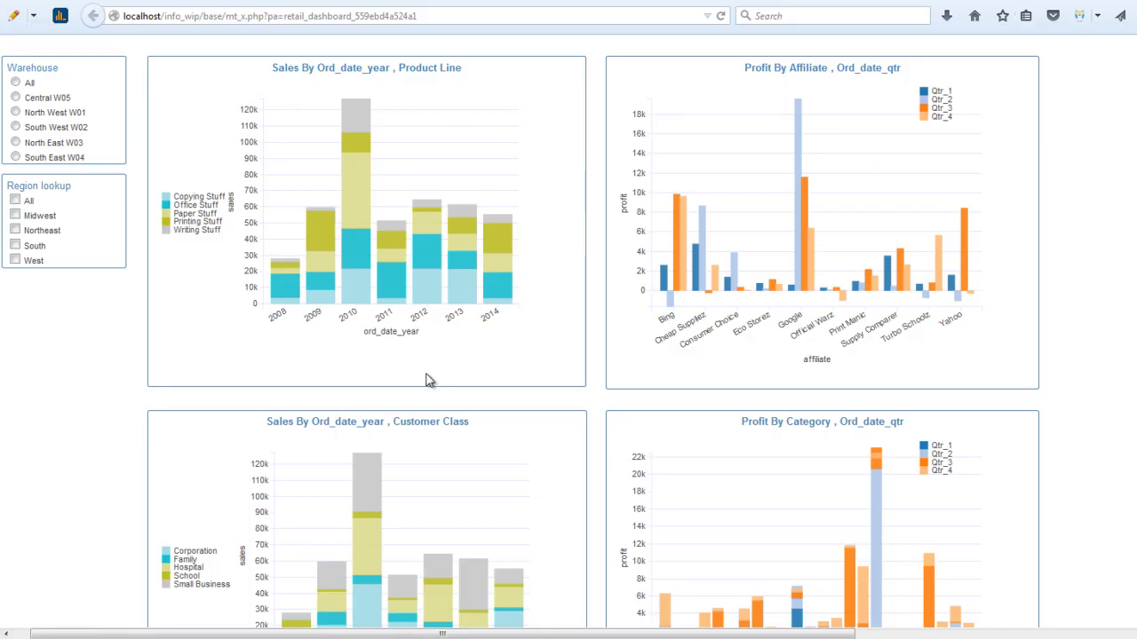
scroll(426, 380, down, 3)
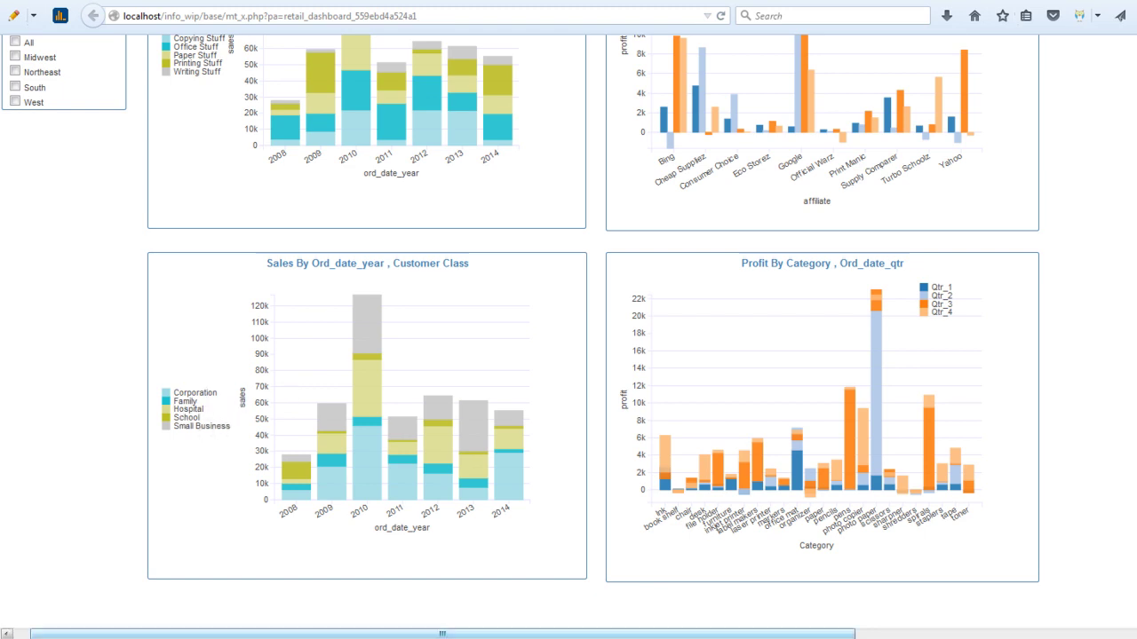
mouse_move(106, 627)
click(98, 560)
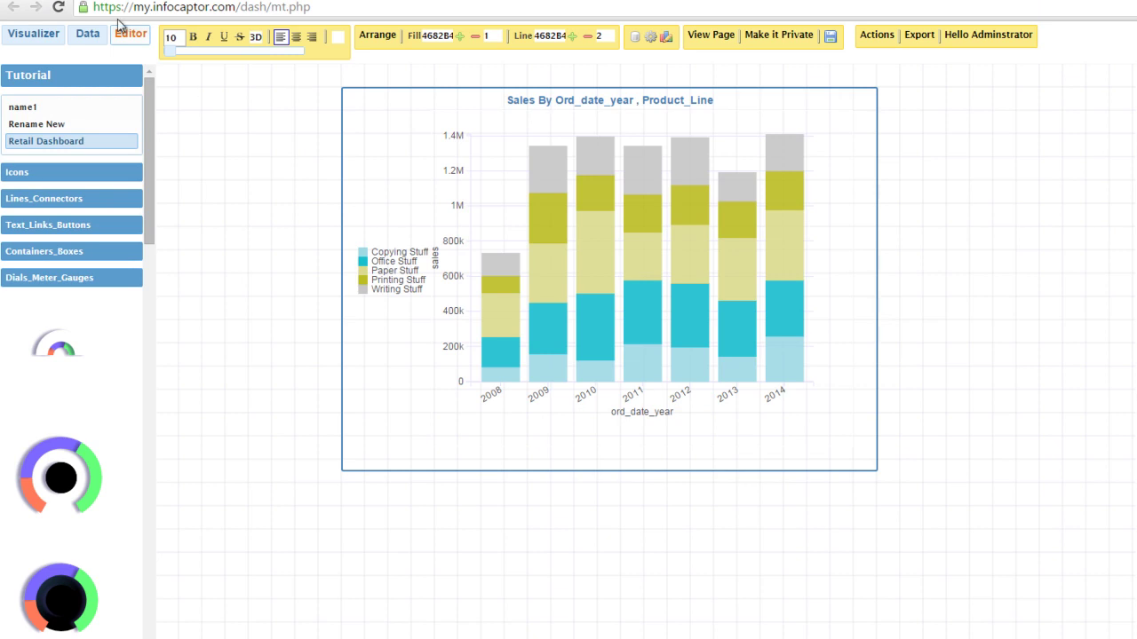
Swap ord_date_year back to the columns, replace Product_Line with Customer_Class in the rows, and add the chart to the dashboard page.
click(36, 37)
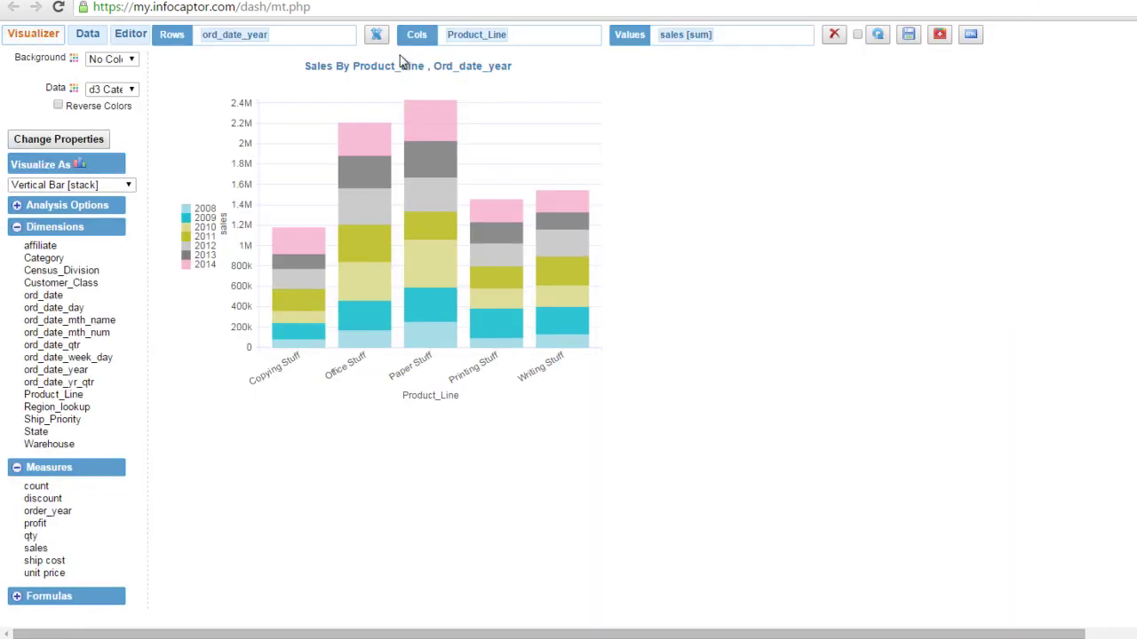
click(376, 35)
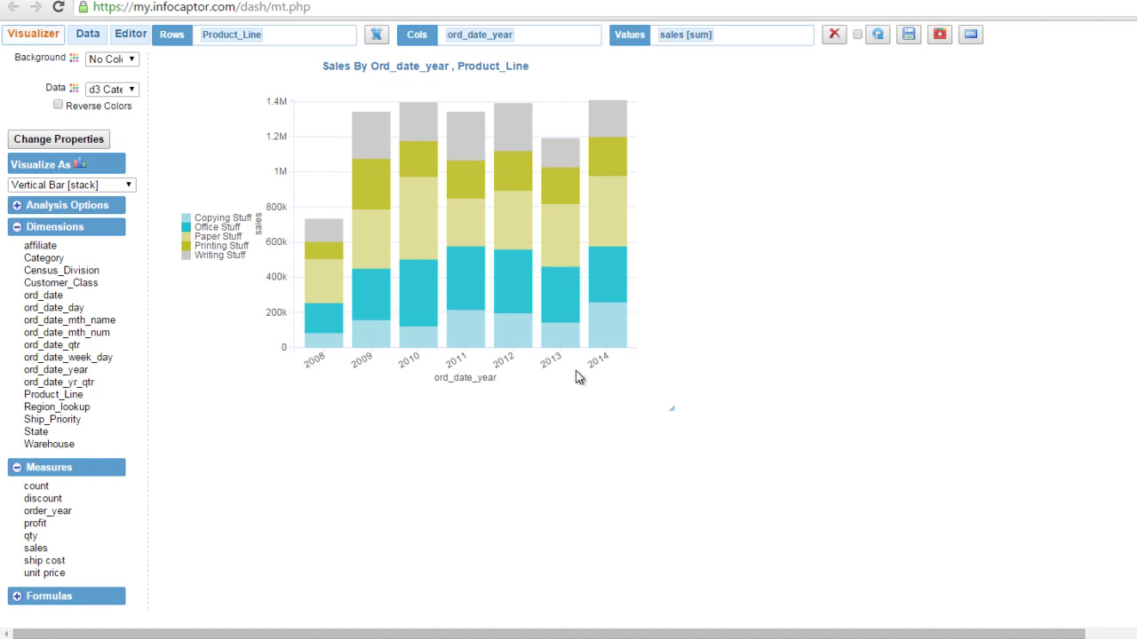
click(236, 42)
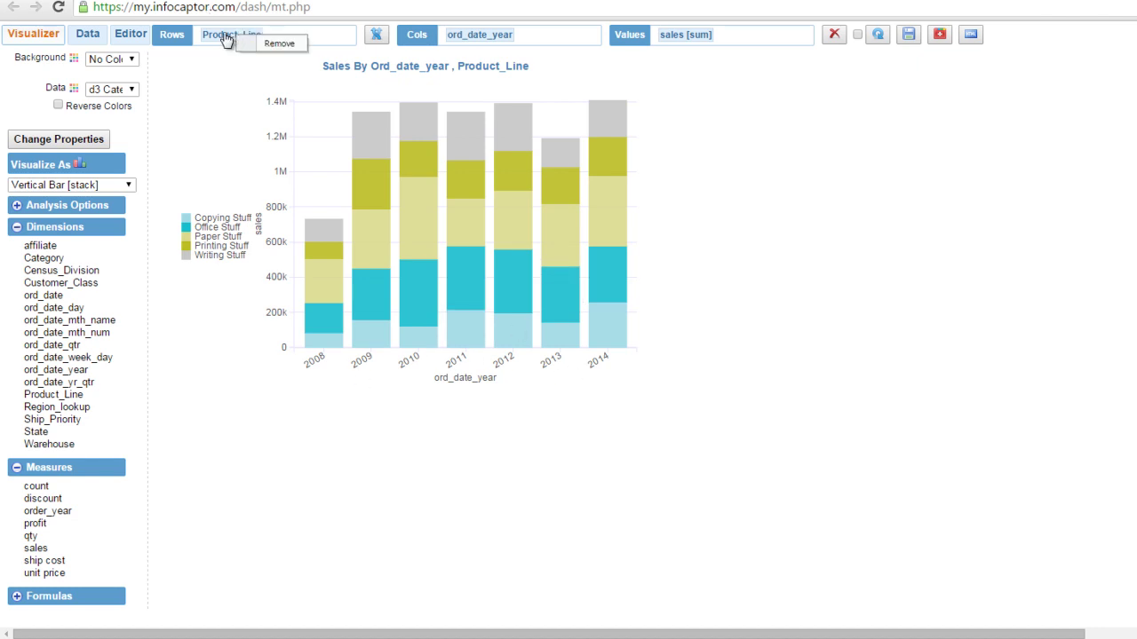
click(271, 44)
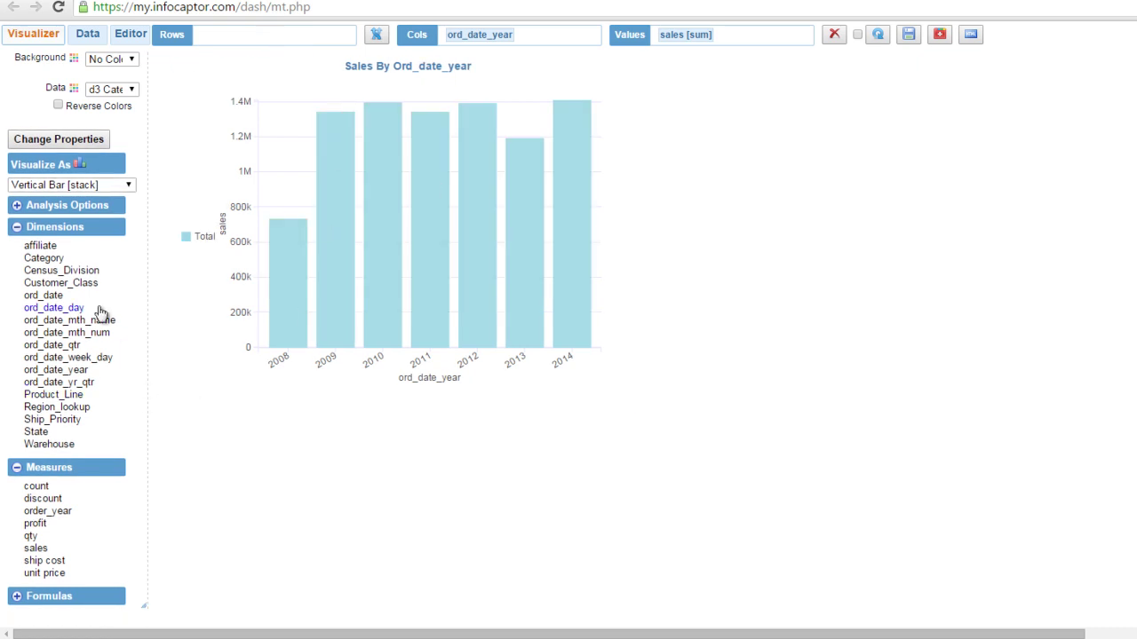
drag(67, 289, 261, 42)
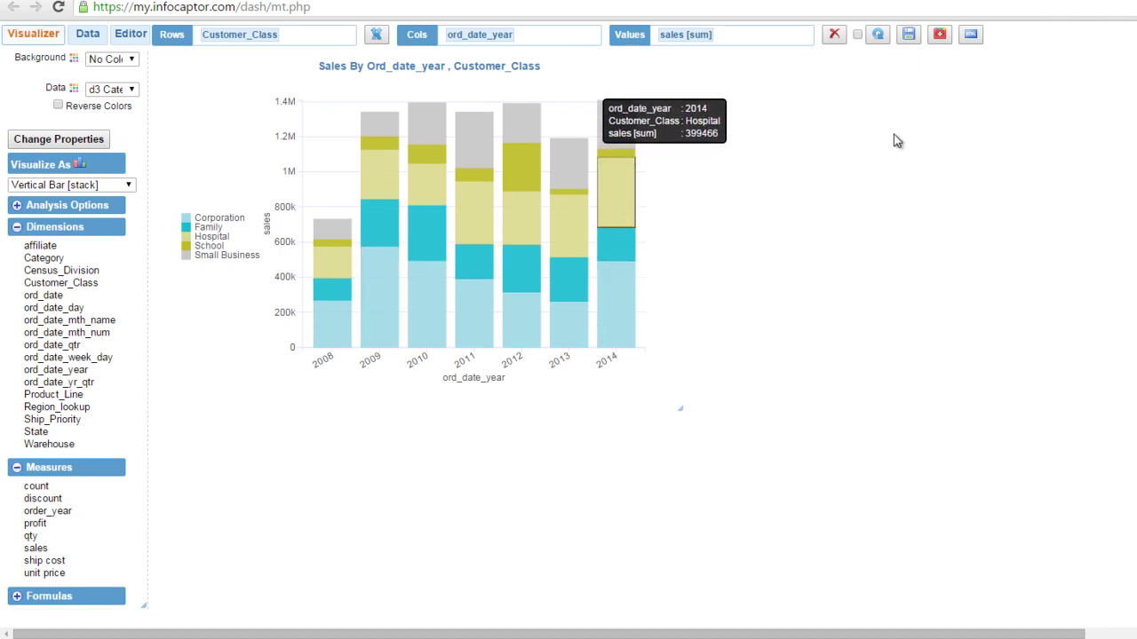
click(940, 36)
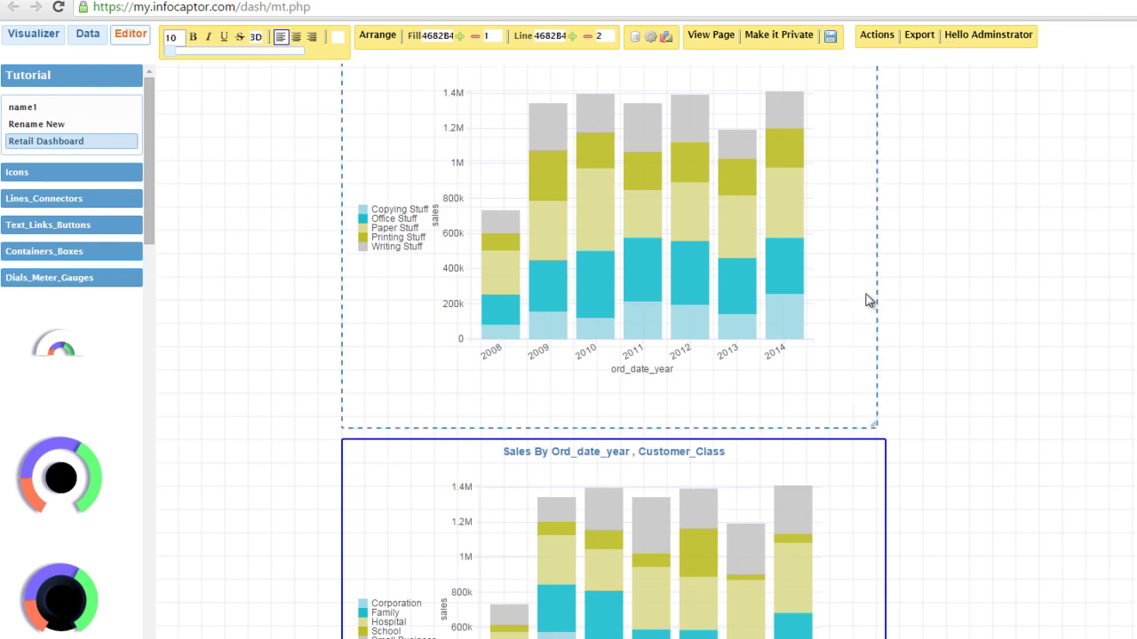
Widen the Product_Line sales chart on the dashboard to match the width of the Customer_Class chart below it.
scroll(991, 413, down, 1)
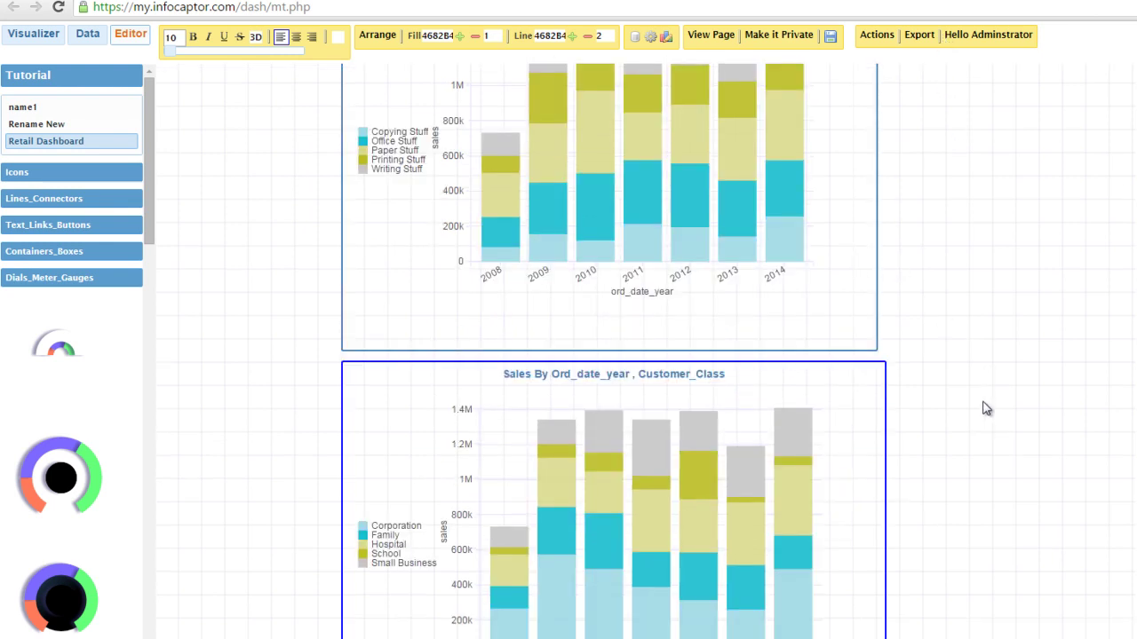
drag(876, 317, 884, 316)
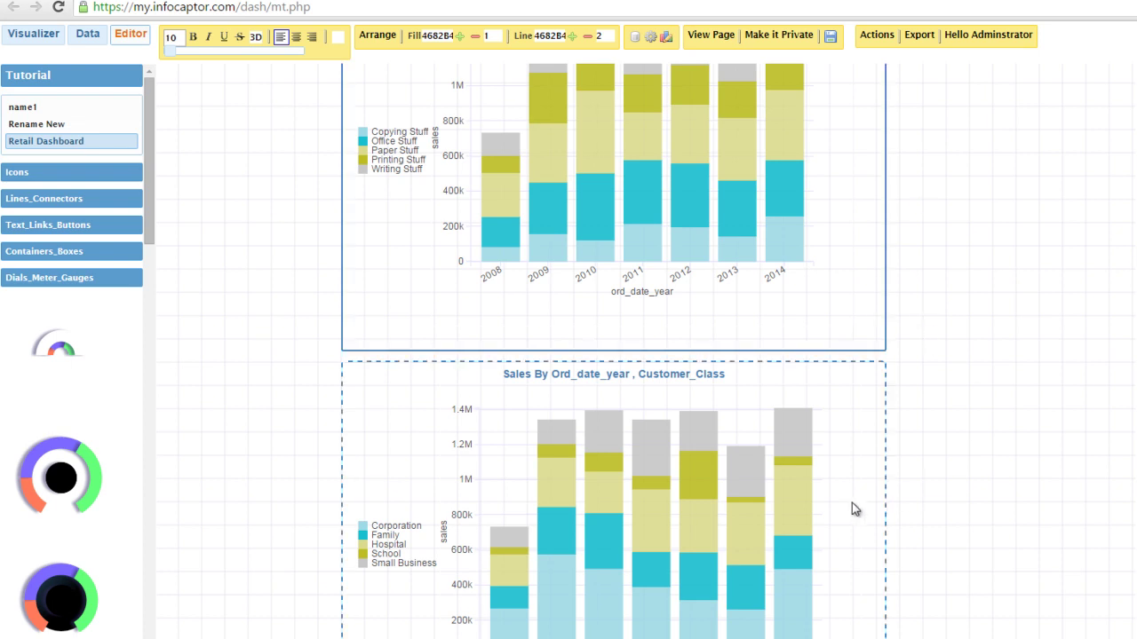
scroll(257, 282, up, 2)
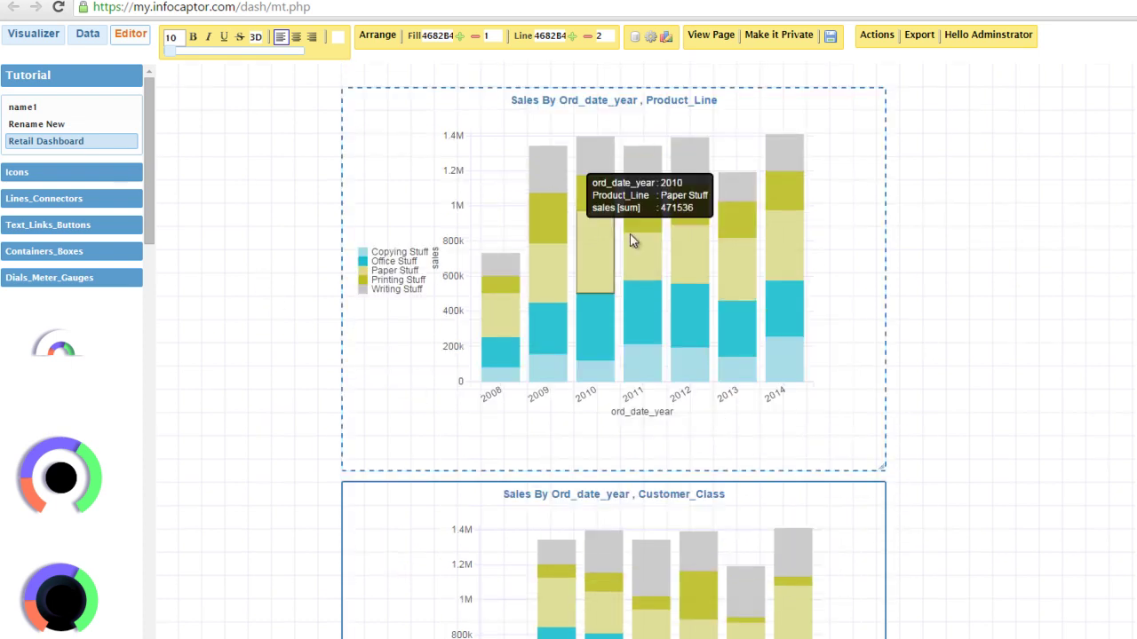
Check the profit charts on the finished retail dashboard in Firefox, and return to the dashboard editor.
mouse_move(453, 638)
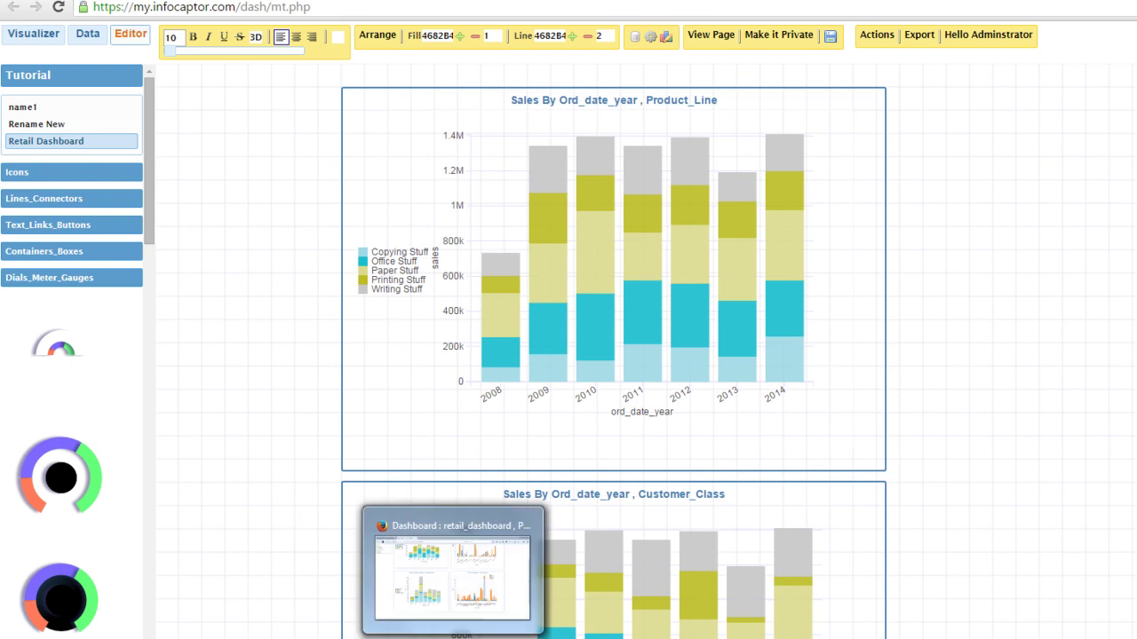
click(453, 577)
scroll(818, 448, up, 3)
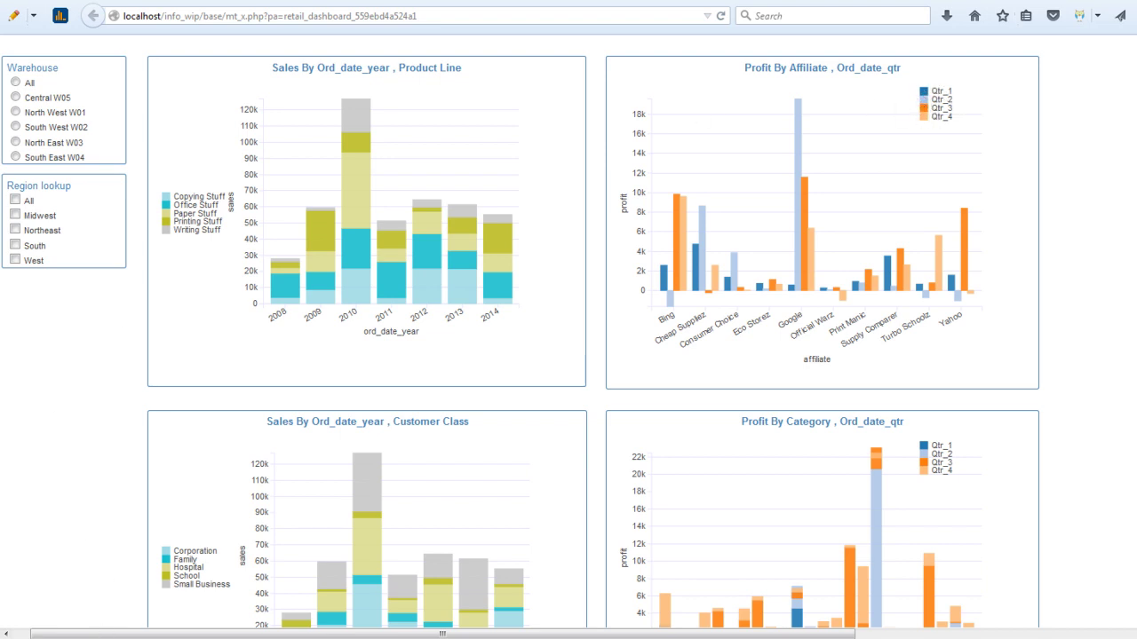
click(75, 602)
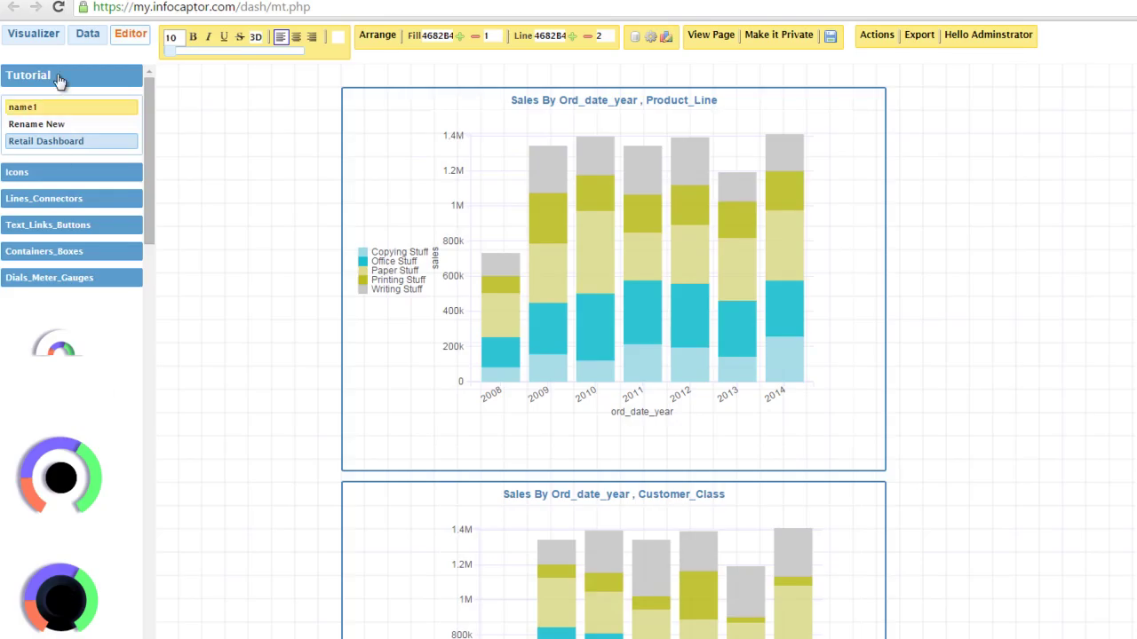
Clear the visualizer, plot the sum of profit with affiliate columns and ord_date_qtr rows, and resize the chart to about 523 by 412.
click(37, 39)
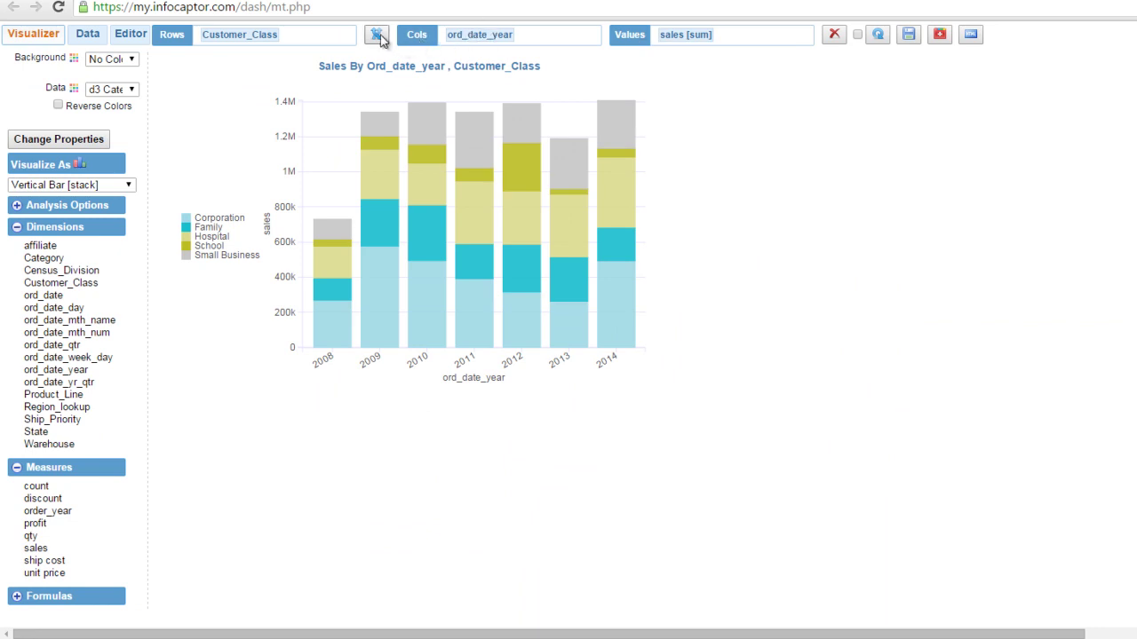
click(834, 35)
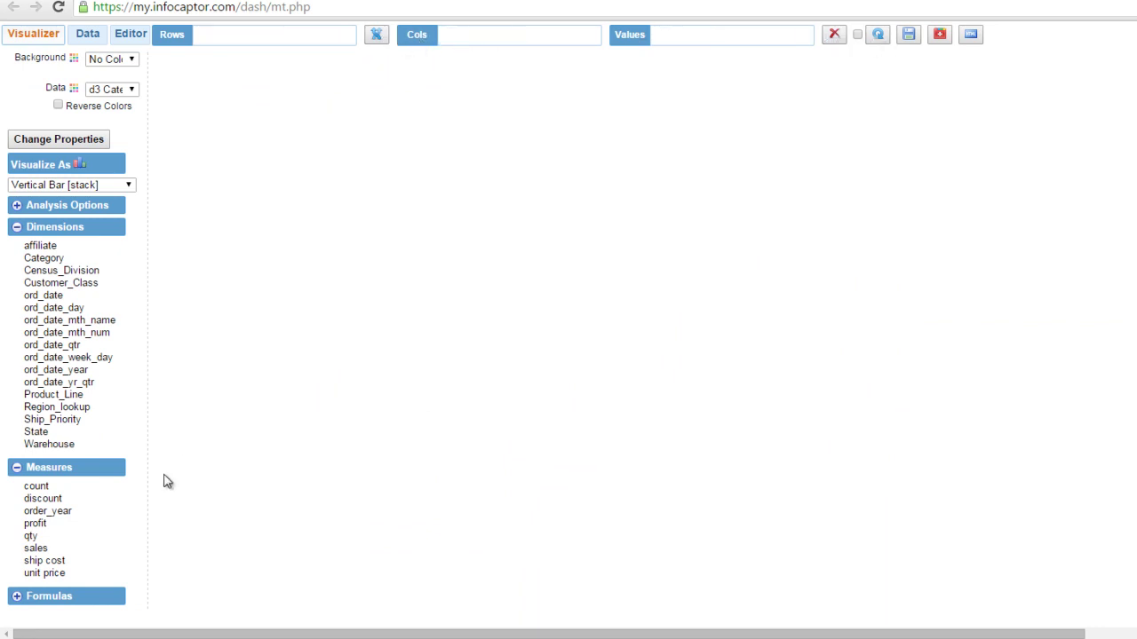
drag(51, 522, 701, 45)
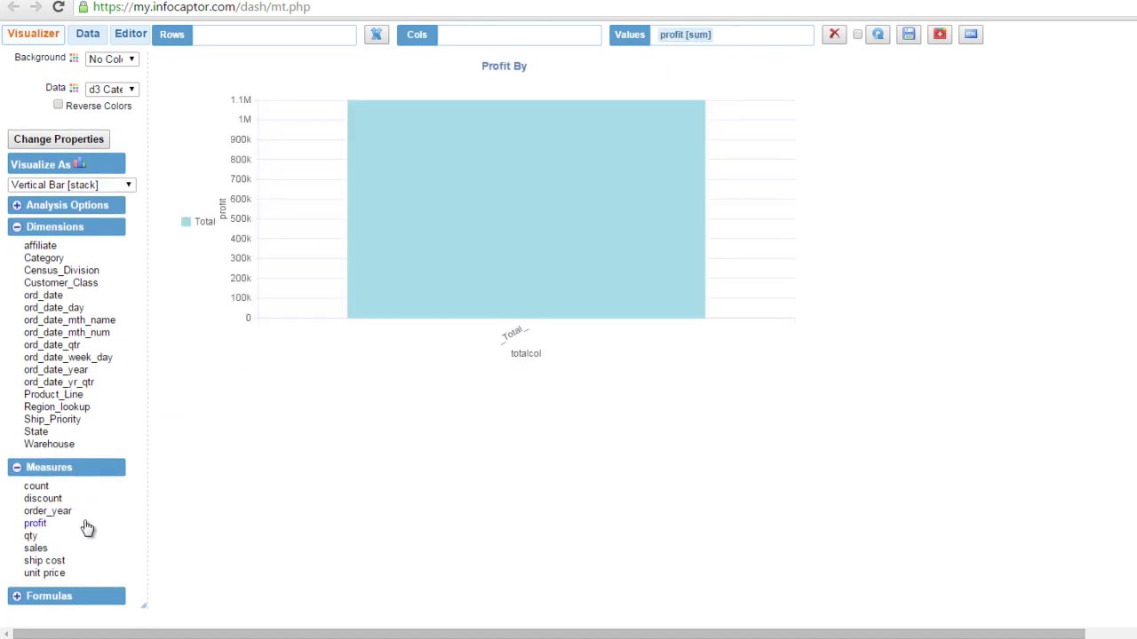
drag(44, 250, 480, 47)
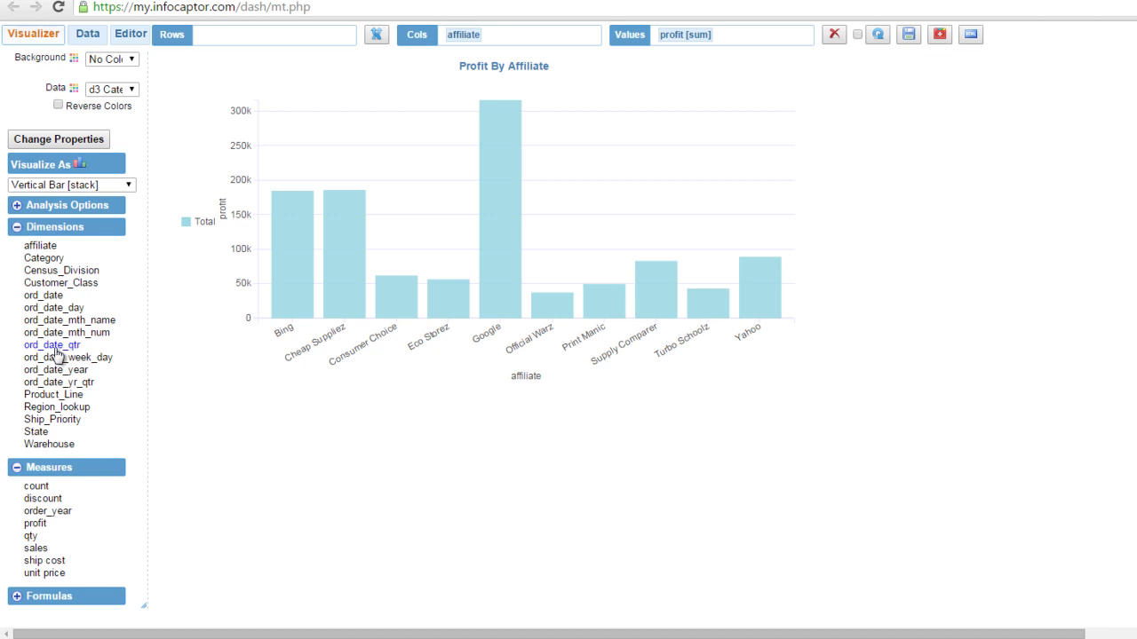
drag(54, 353, 248, 41)
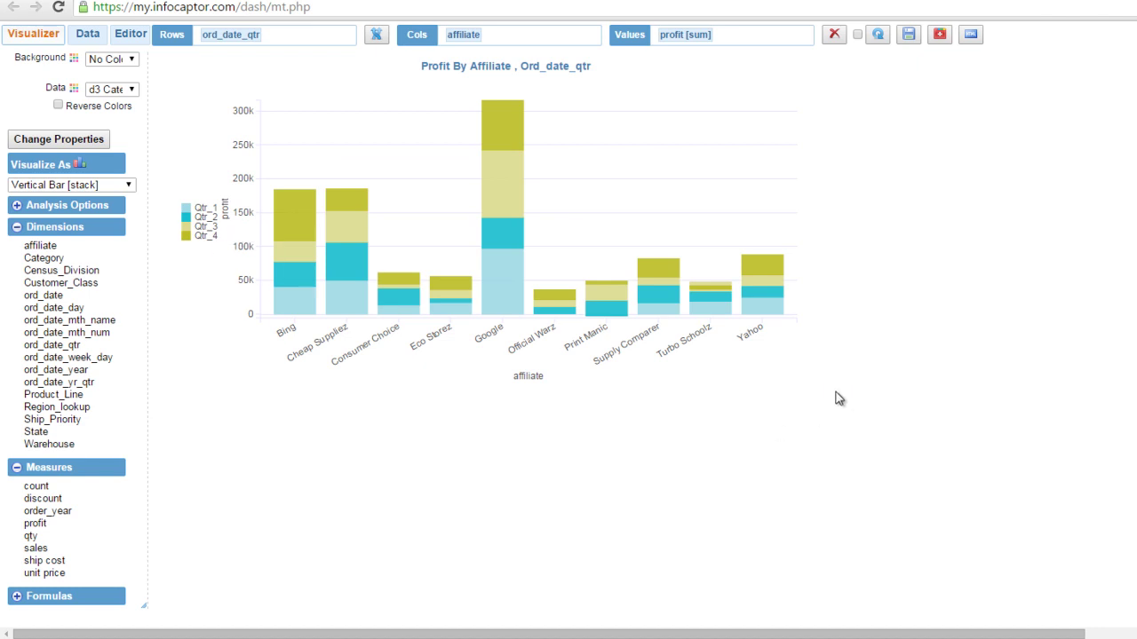
drag(826, 378, 617, 392)
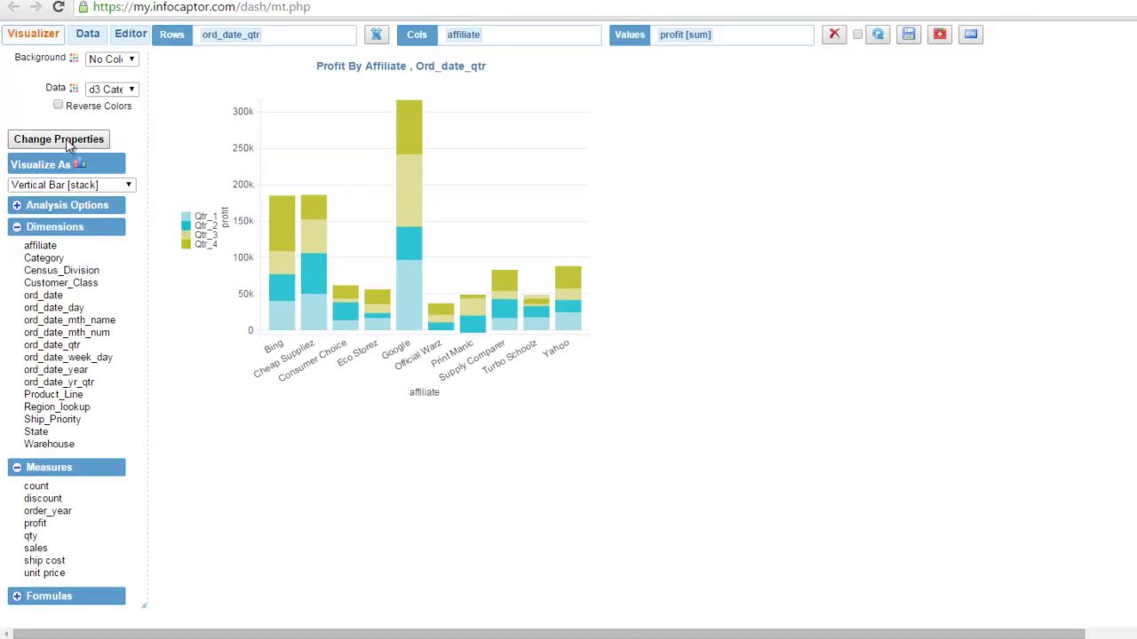
Place the profit chart's legend inside the plot and set Legend X to -150.
click(69, 145)
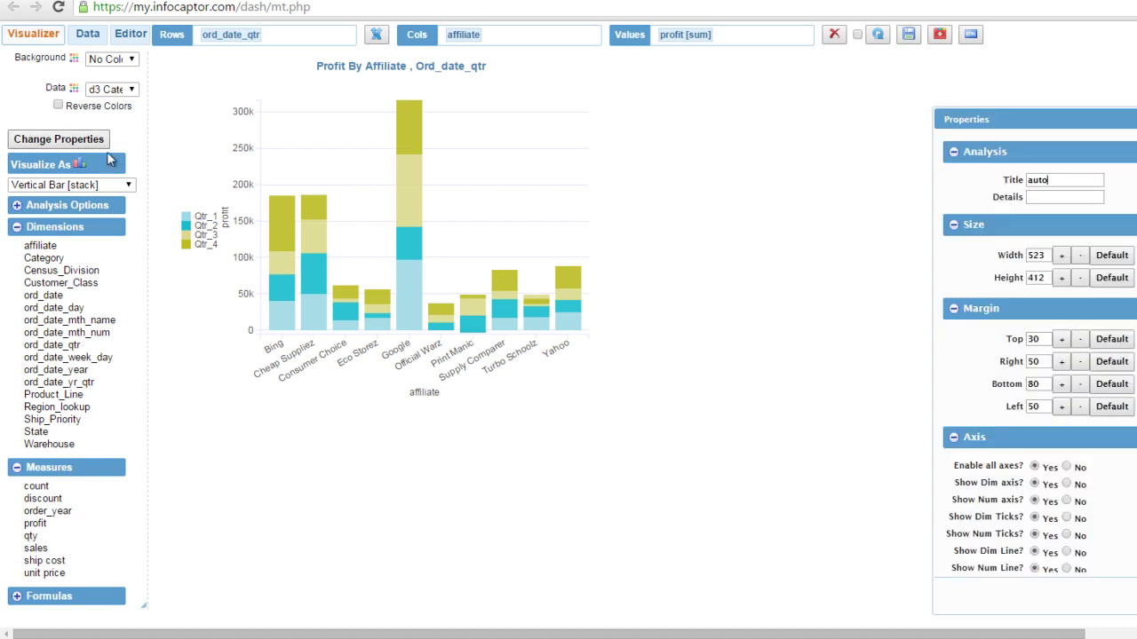
drag(985, 119, 716, 85)
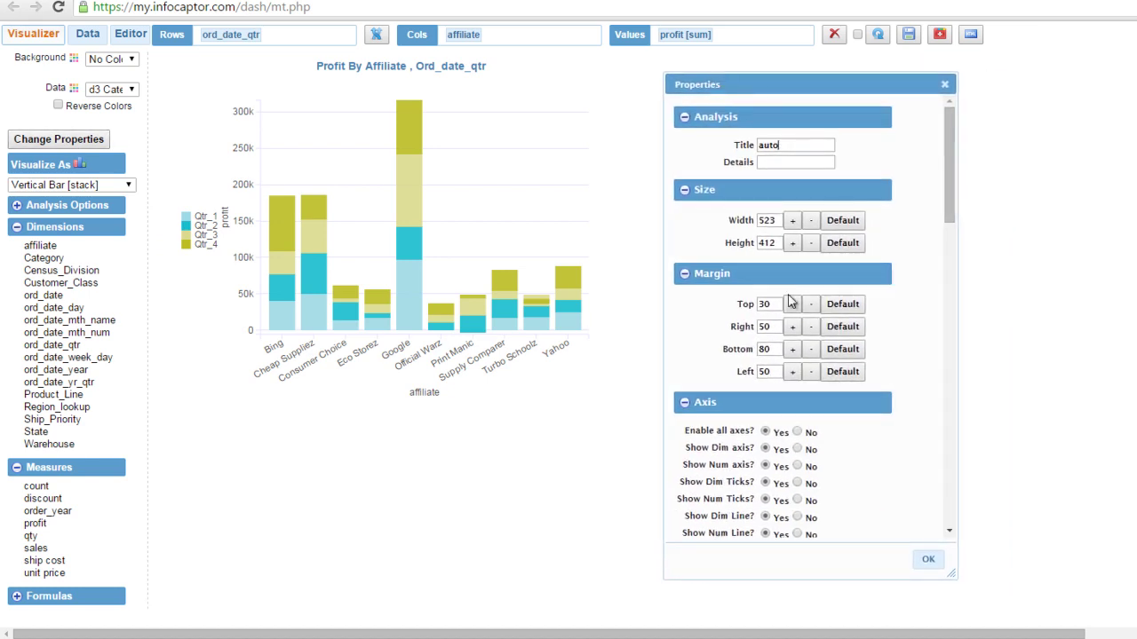
scroll(848, 356, down, 5)
scroll(846, 407, down, 4)
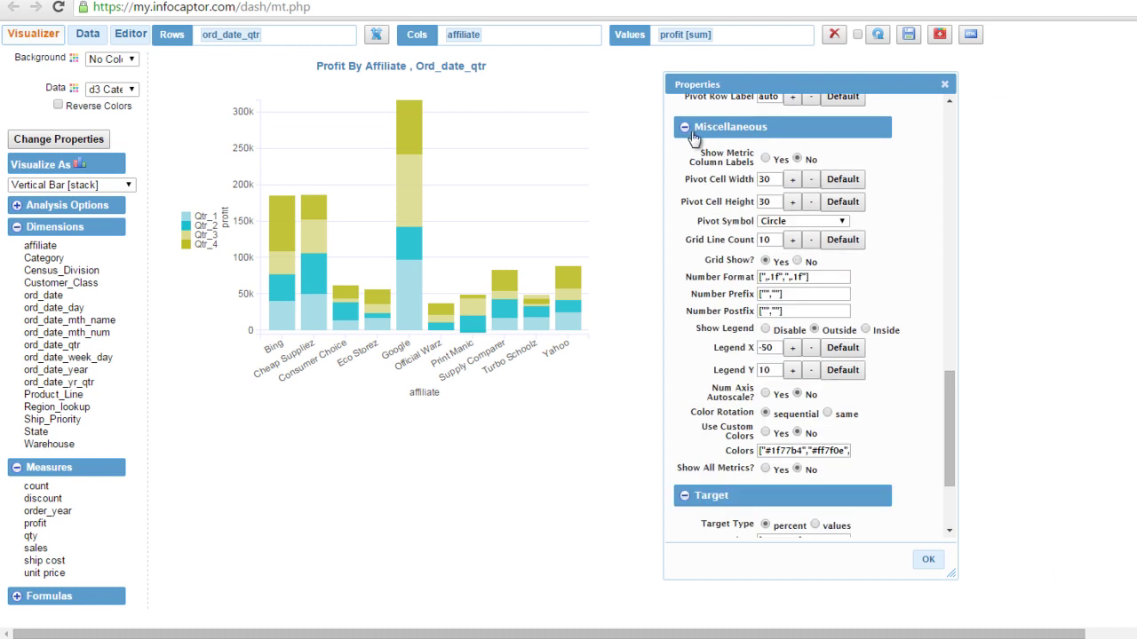
click(765, 331)
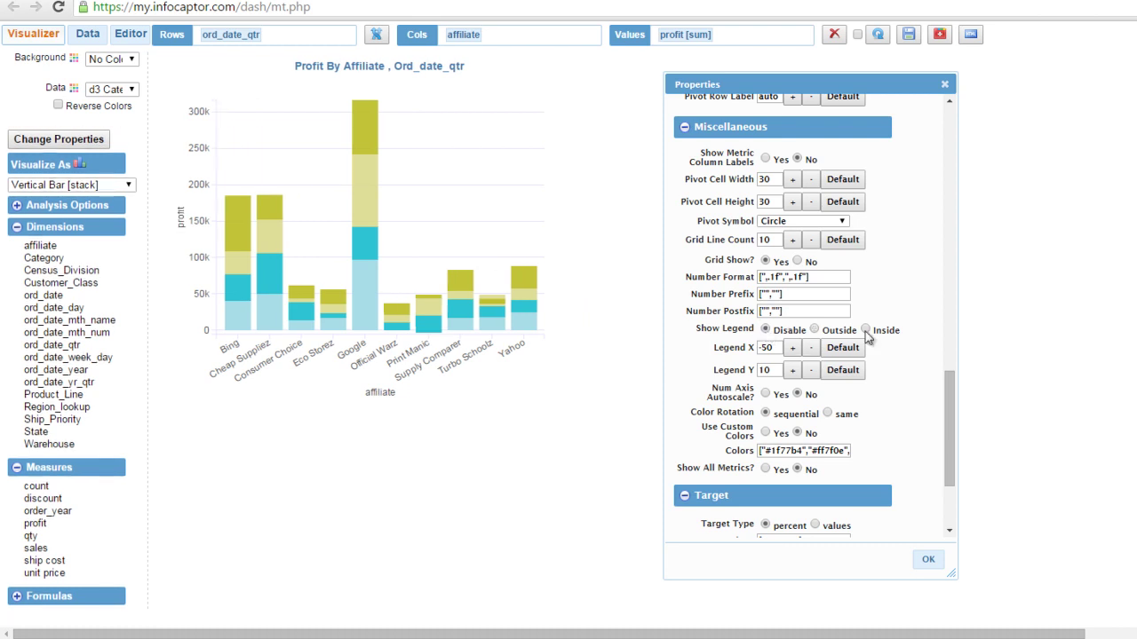
click(865, 330)
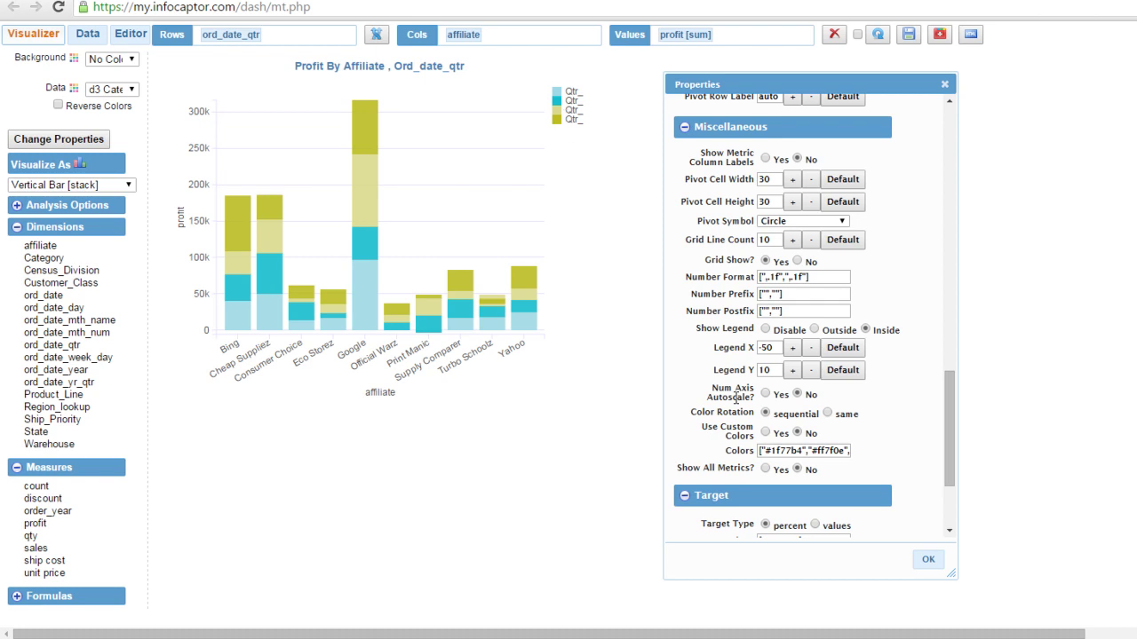
text(-)
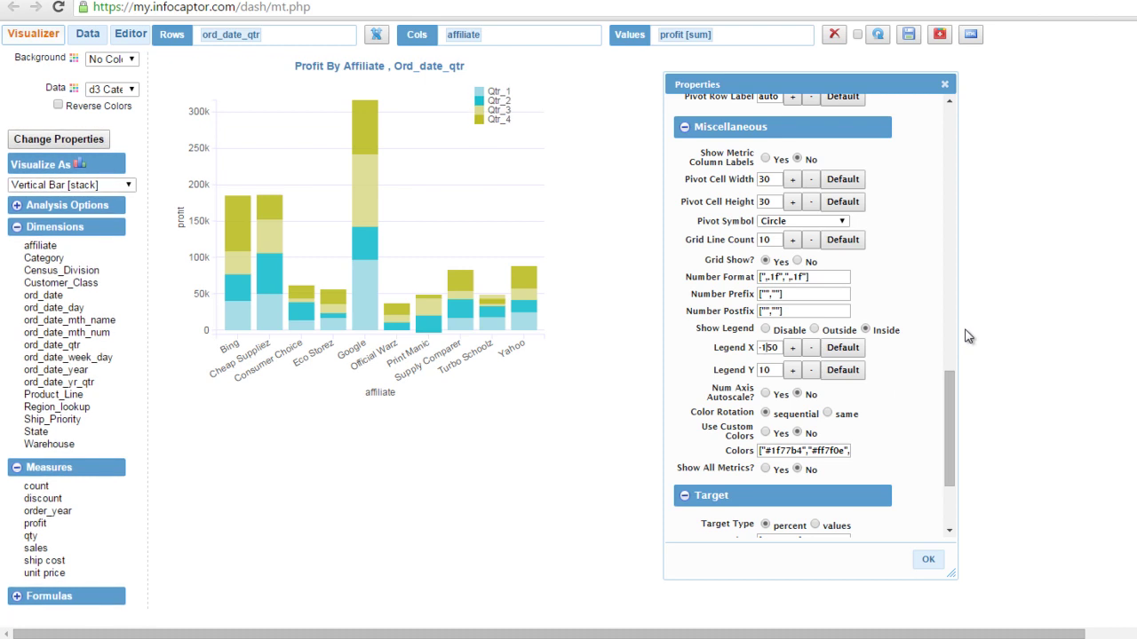
click(944, 83)
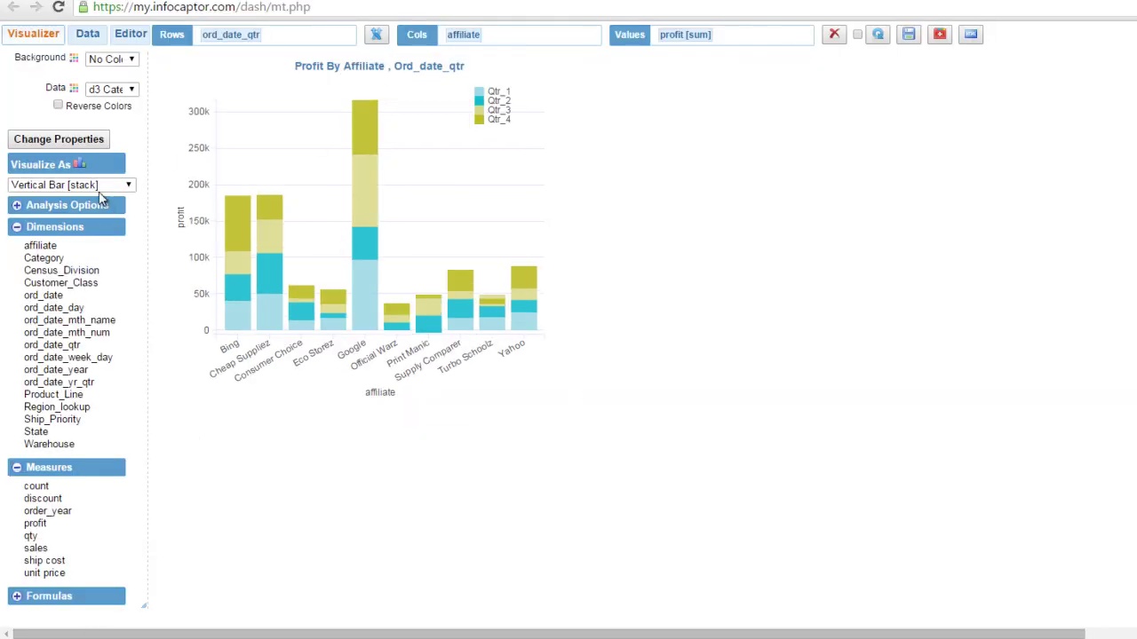
Change the profit chart's visualization from stacked to grouped vertical bars.
click(78, 166)
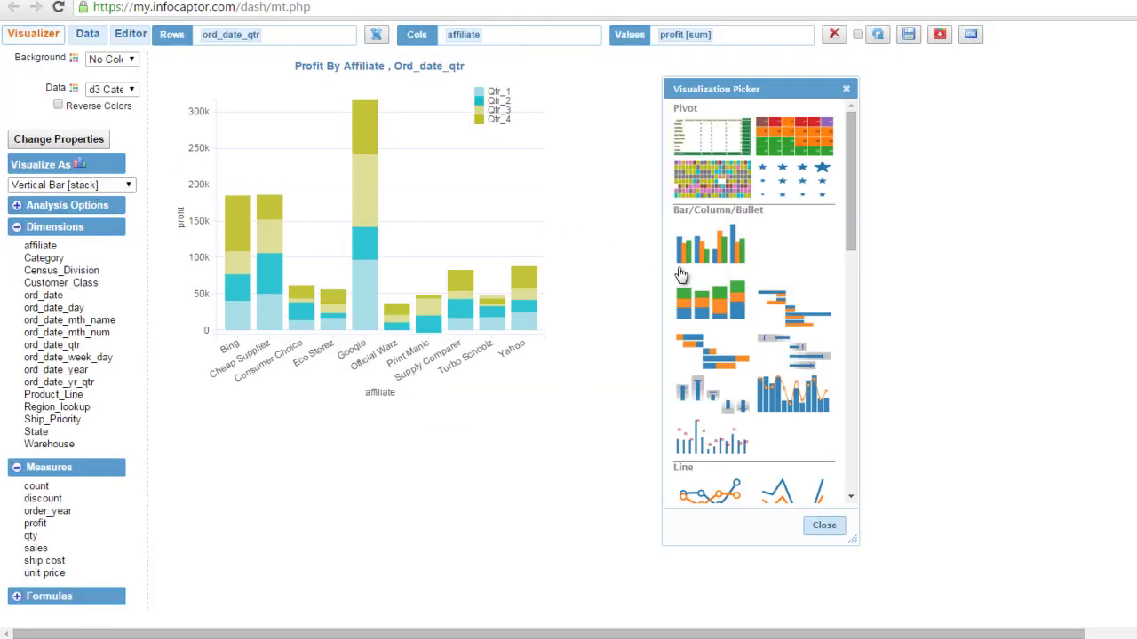
click(704, 251)
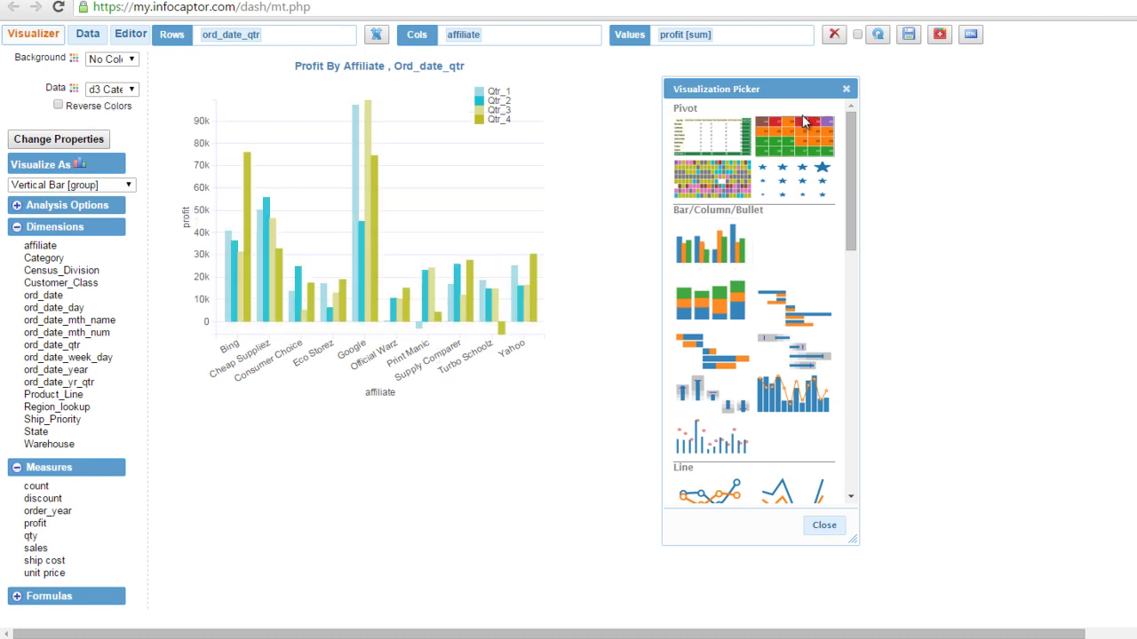
click(846, 89)
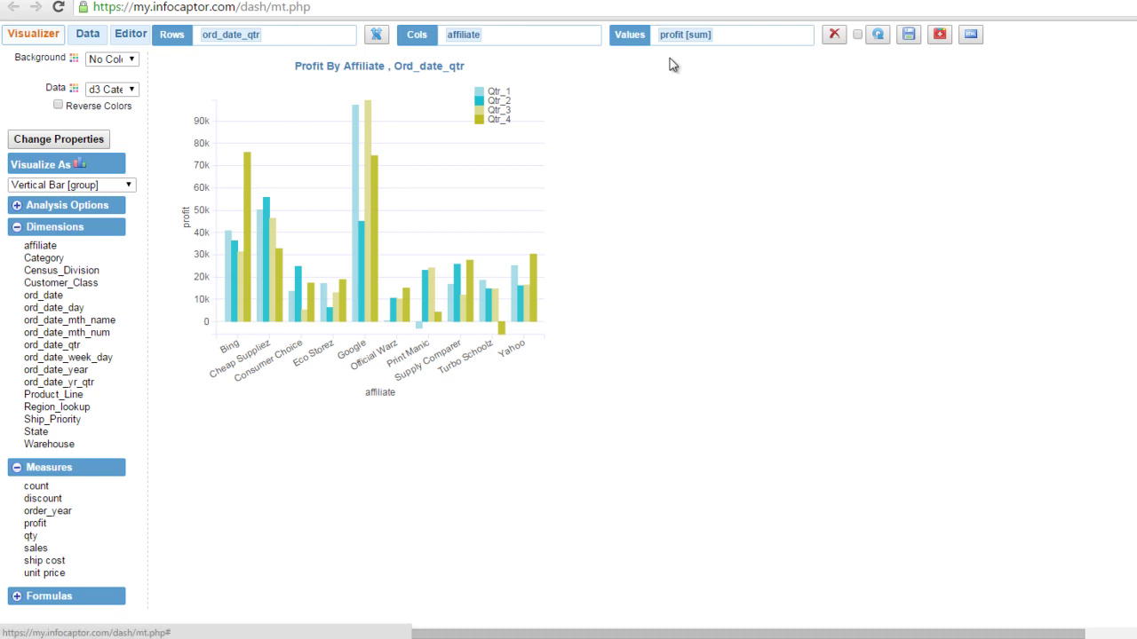
Look through the data color palettes and turn on Reverse Colors for the profit chart.
click(74, 89)
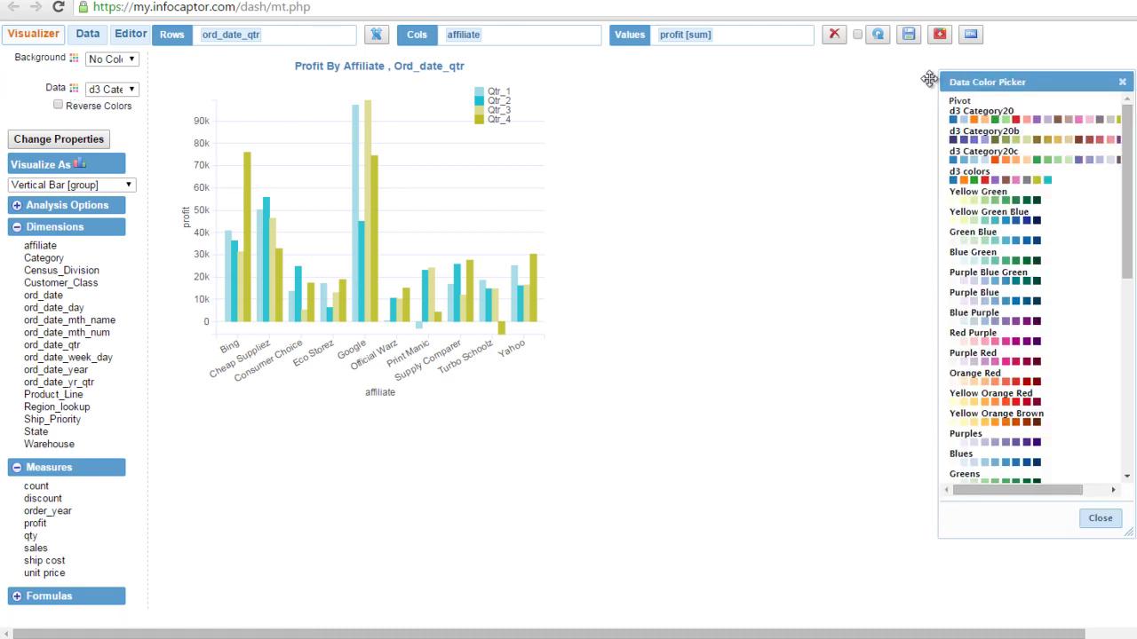
drag(1006, 90, 681, 79)
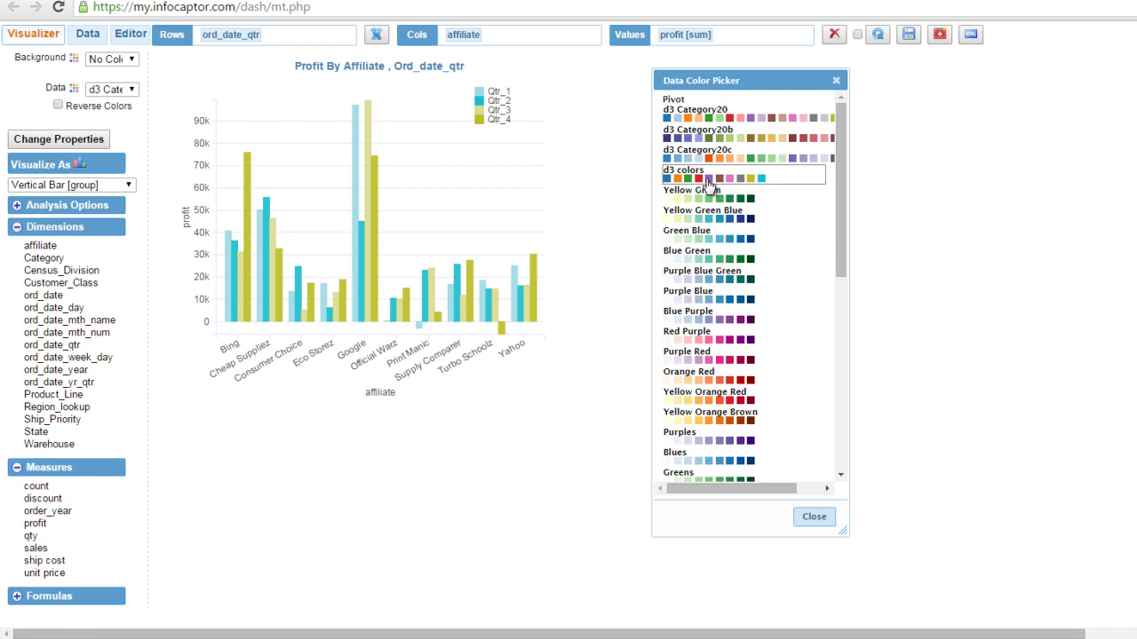
click(59, 106)
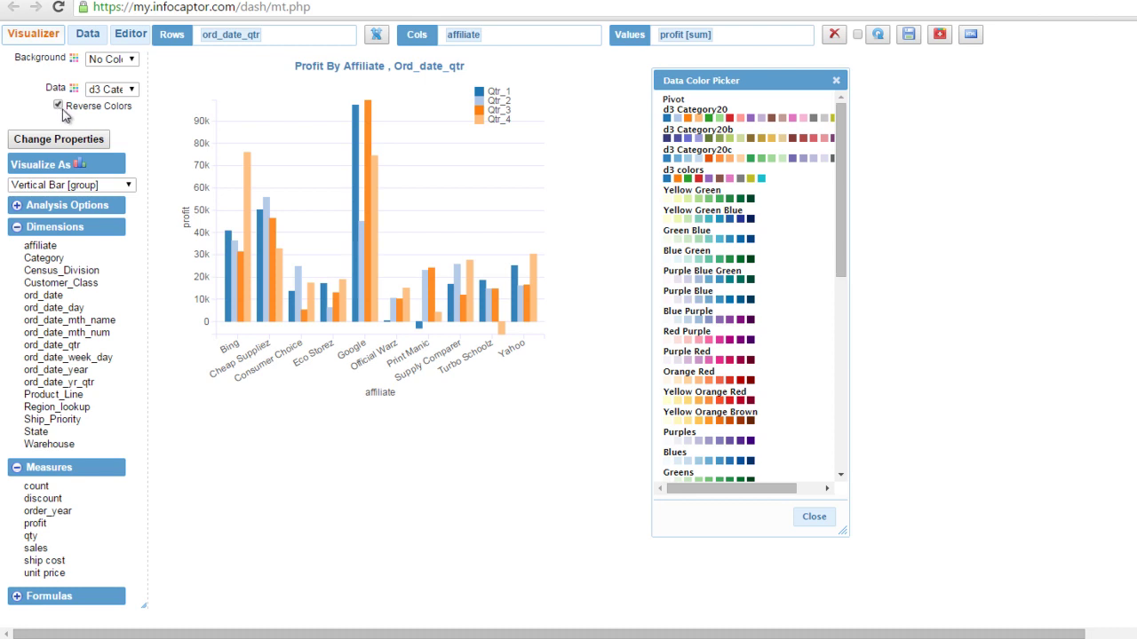
click(835, 80)
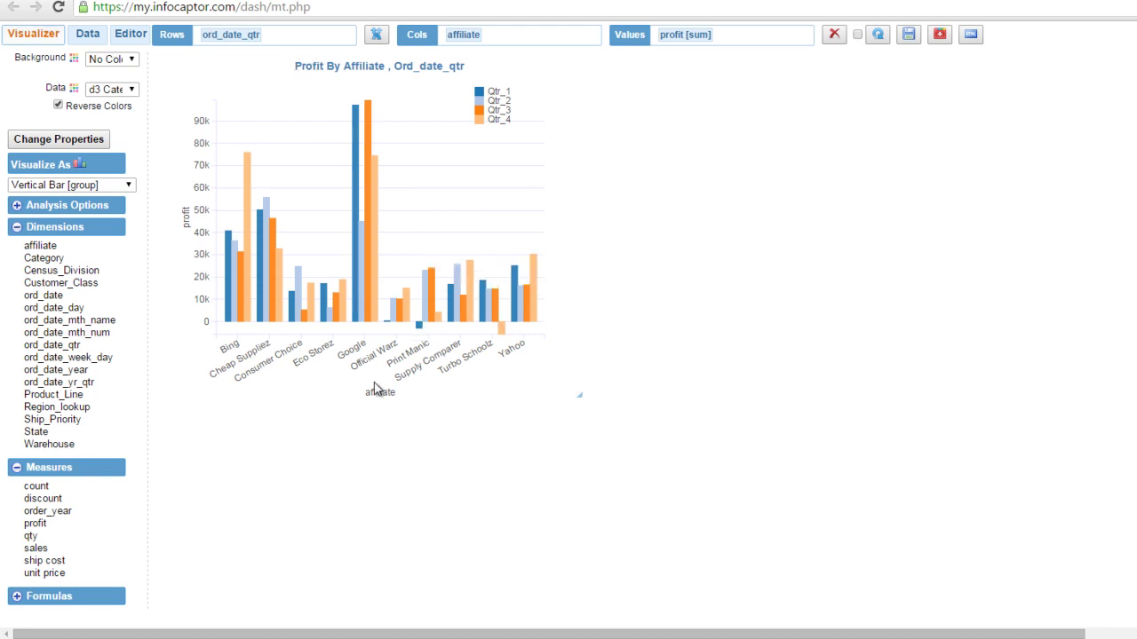
Add the affiliate profit chart to the dashboard, place it beside the Product_Line sales chart and match that chart's height.
click(941, 35)
scroll(944, 207, down, 3)
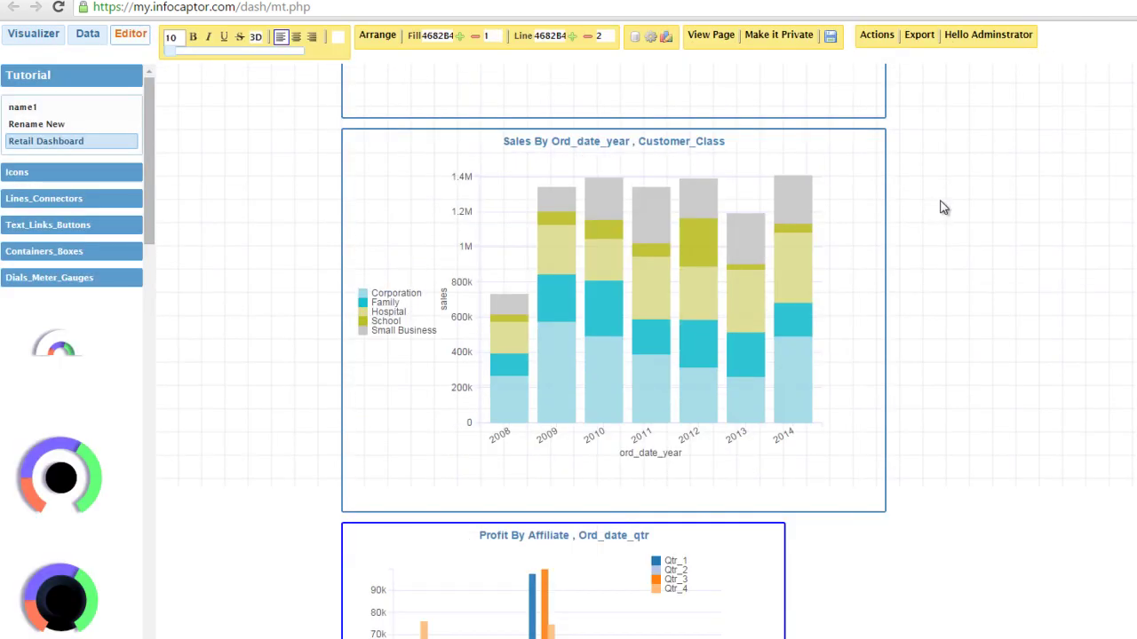
scroll(943, 208, down, 3)
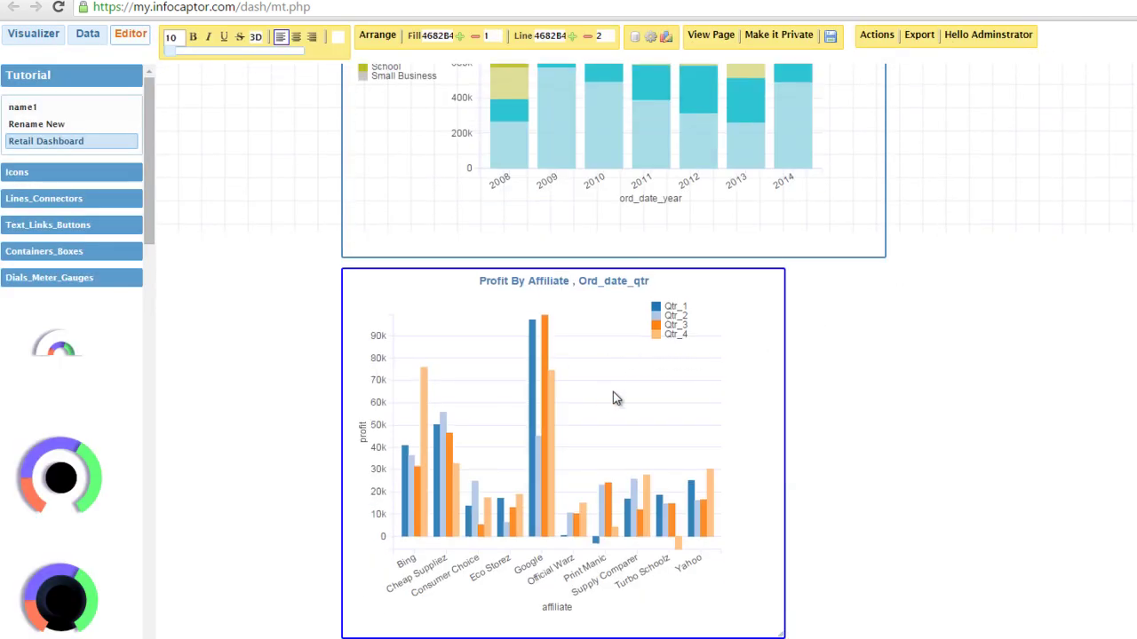
drag(484, 299, 1021, 100)
click(919, 35)
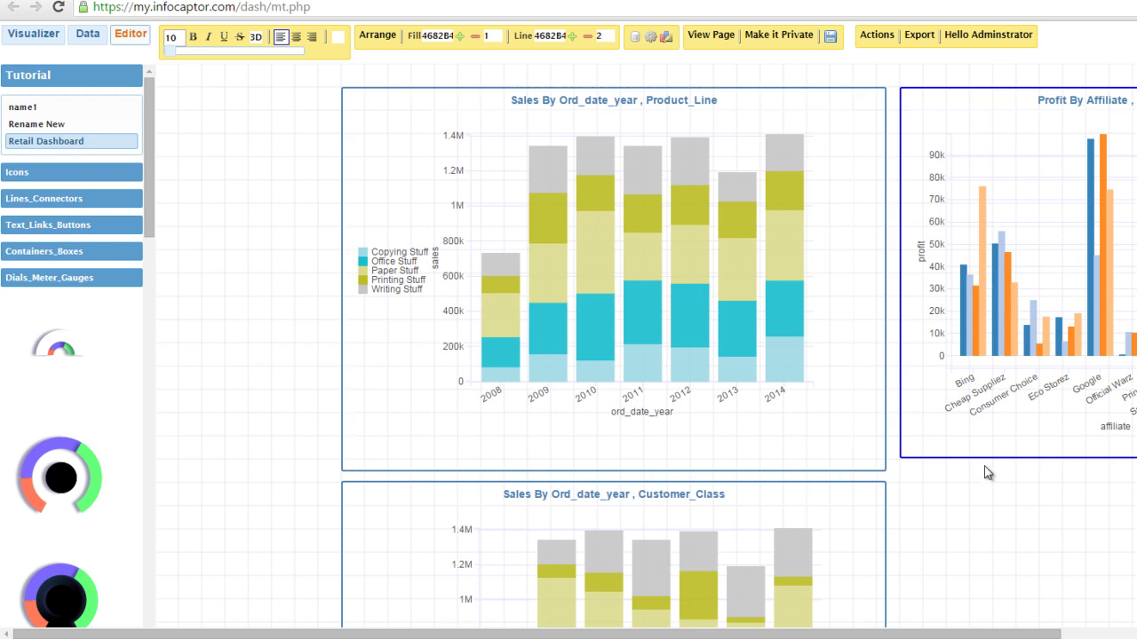
drag(989, 457, 992, 471)
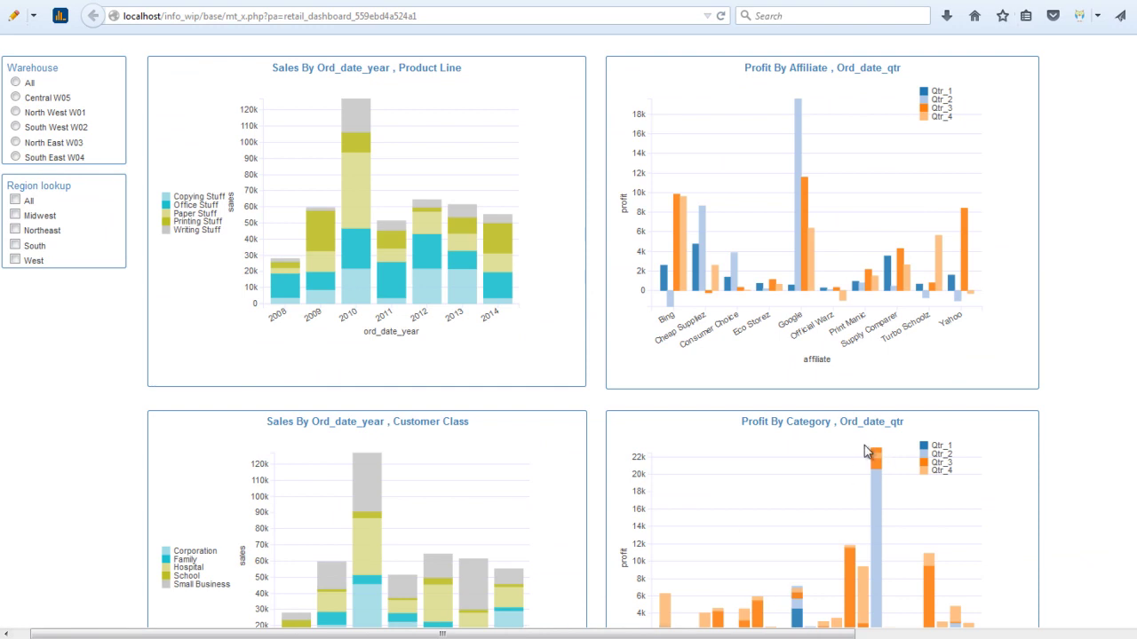
Check the Category profit chart on the finished dashboard in Firefox, and replace affiliate with Category in the visualizer's columns.
scroll(868, 452, down, 2)
scroll(864, 445, down, 1)
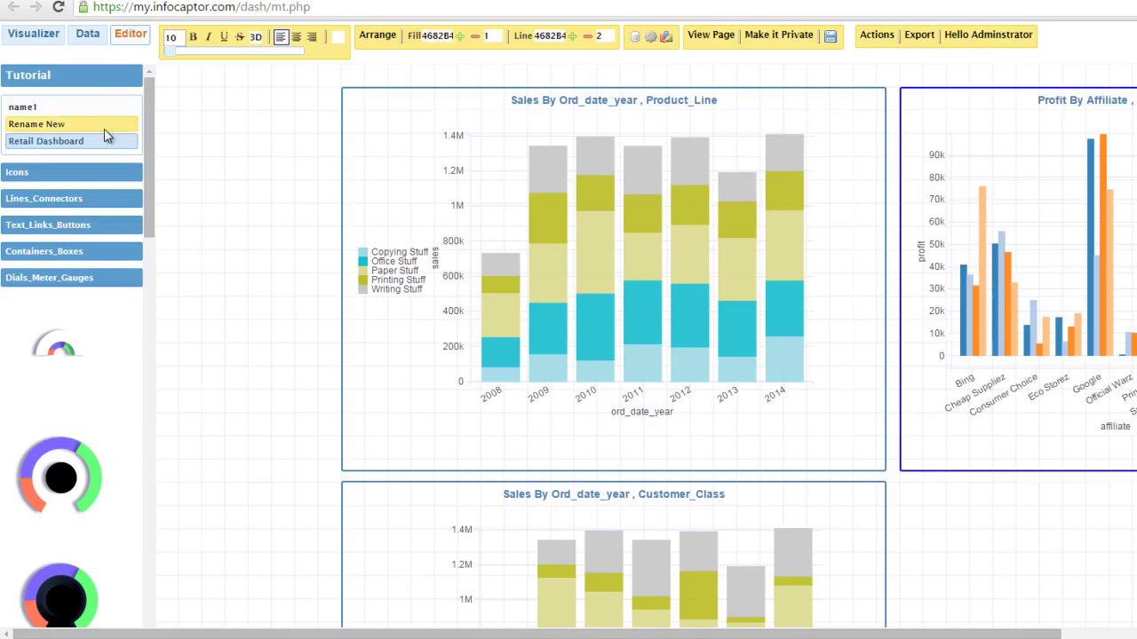
click(29, 36)
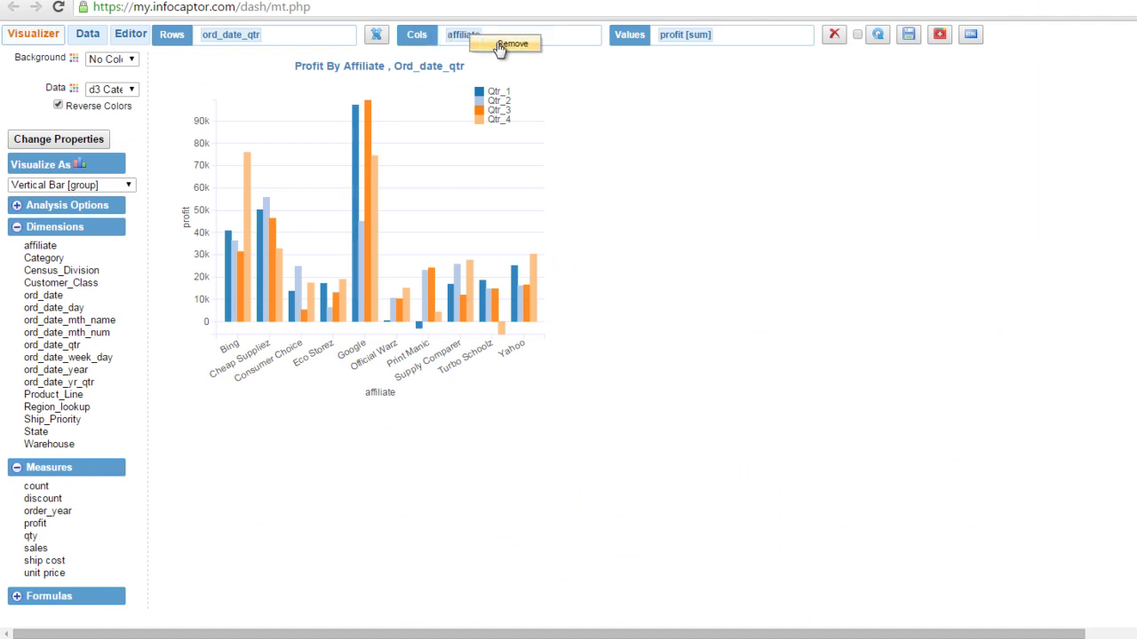
click(499, 44)
drag(40, 259, 477, 46)
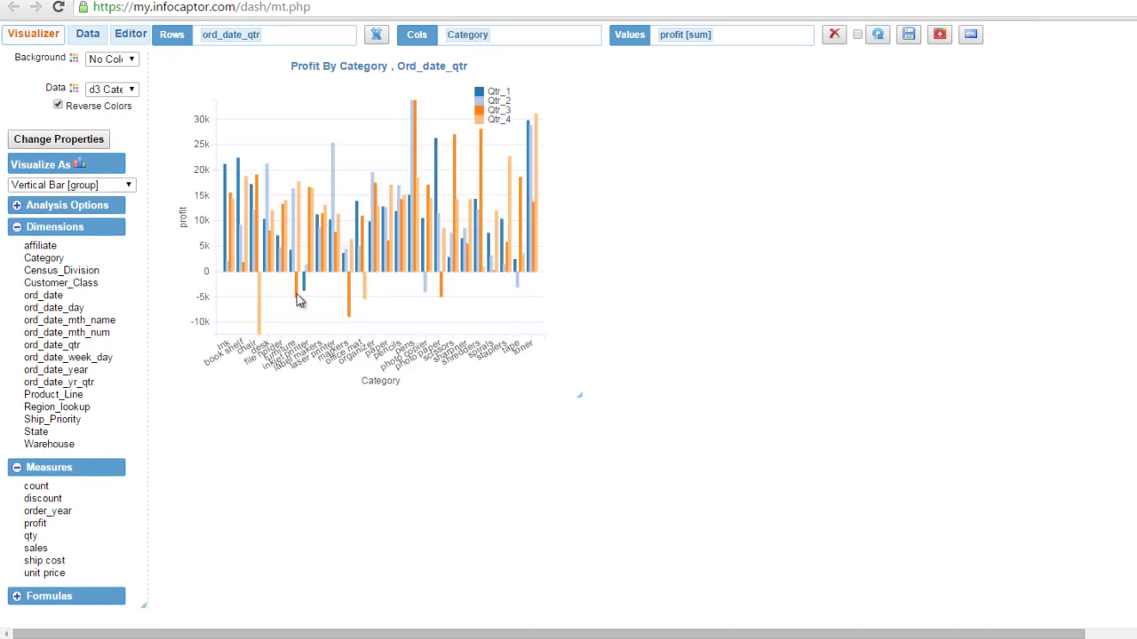
Add the Category profit chart to the dashboard and place it beside the Customer_Class sales chart.
click(942, 36)
scroll(750, 240, down, 6)
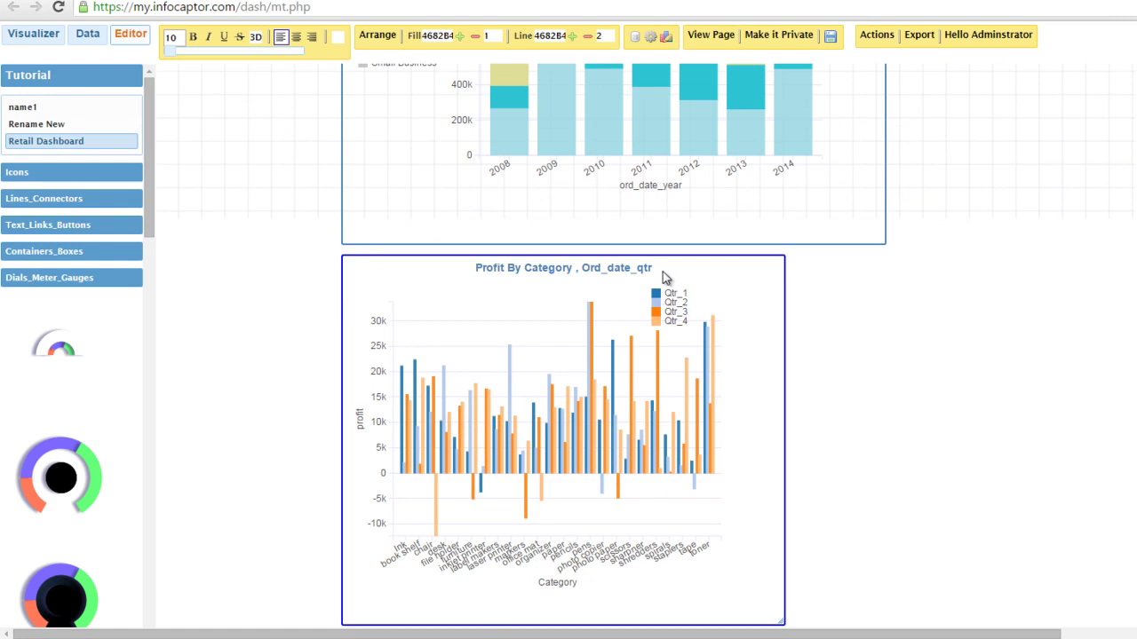
drag(667, 279, 1046, 118)
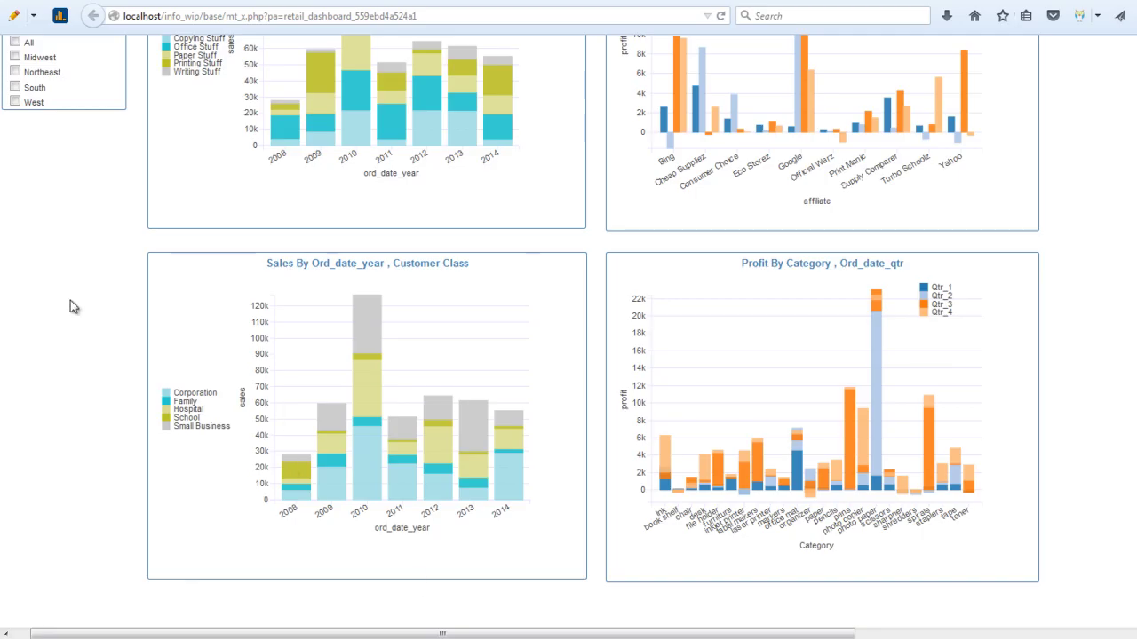
Check the filters on the finished dashboard in Firefox, and add Warehouse as a radio button parameter to the dashboard being built.
scroll(71, 315, up, 3)
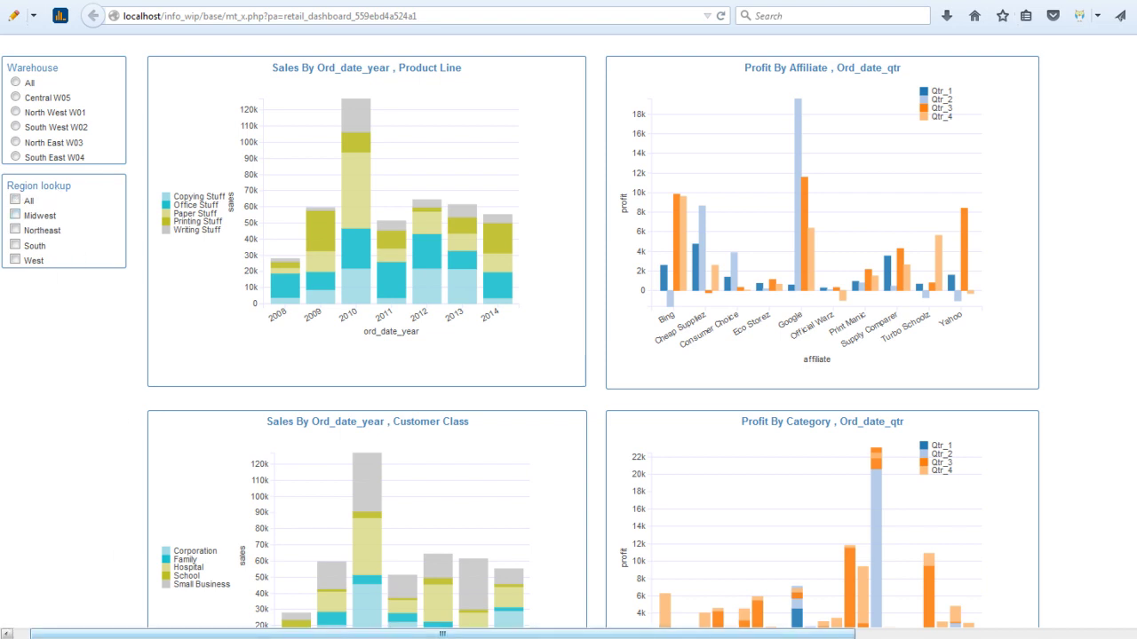
click(78, 618)
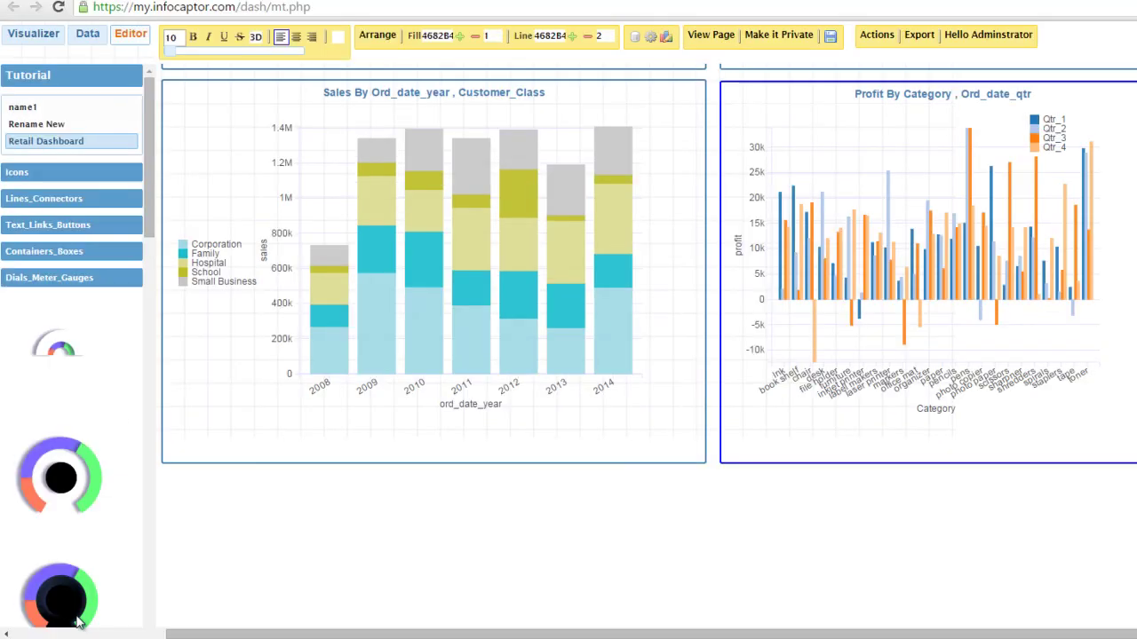
click(33, 40)
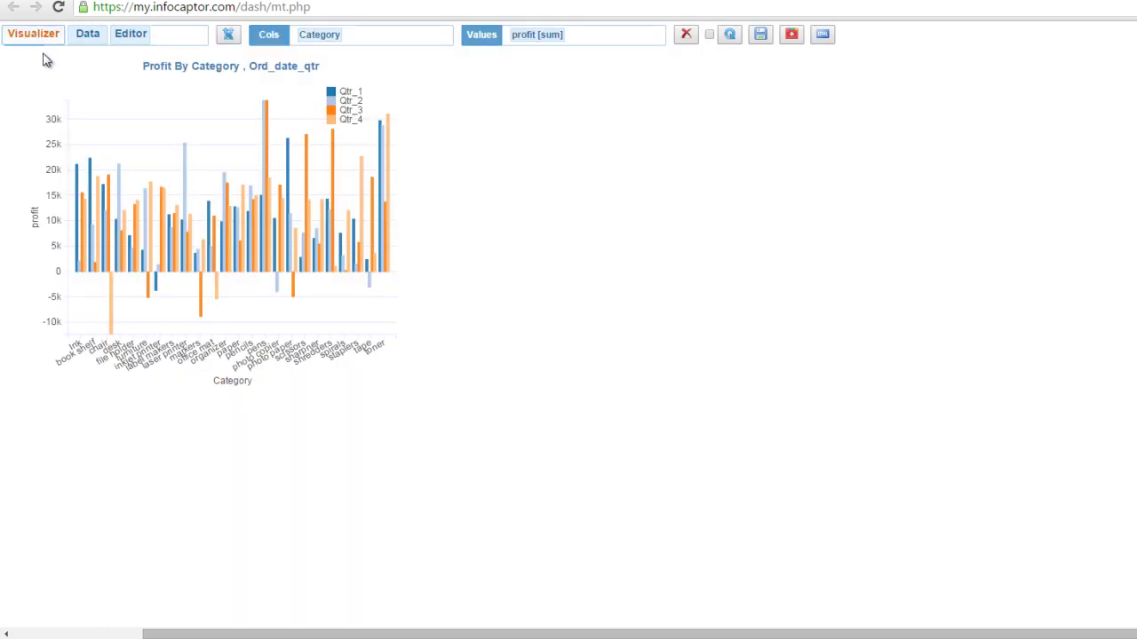
click(64, 631)
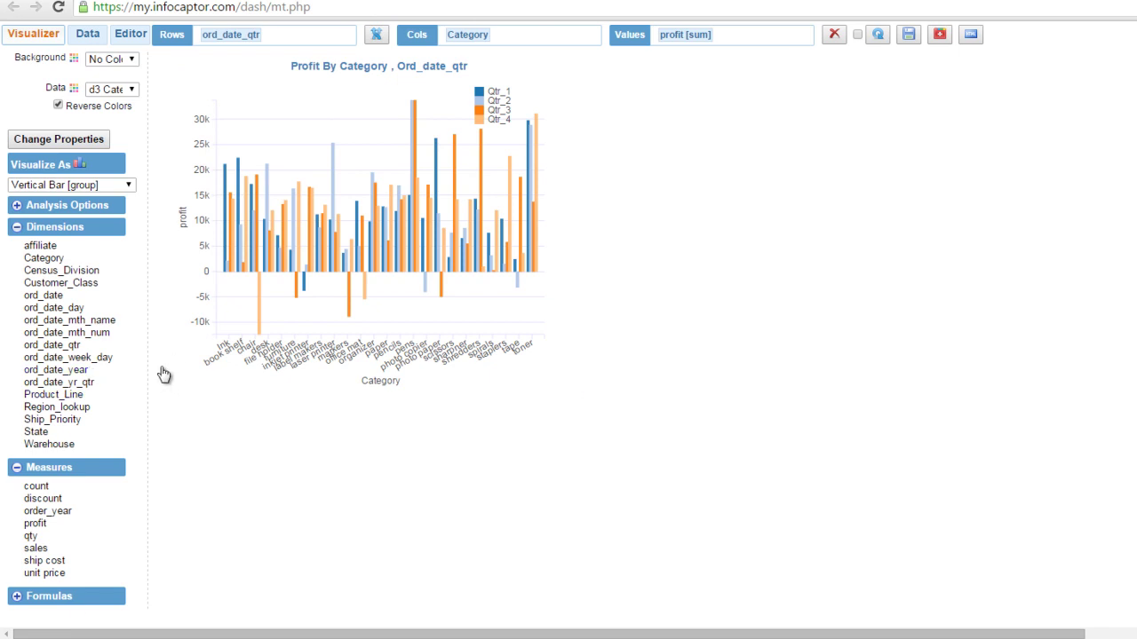
right_click(56, 447)
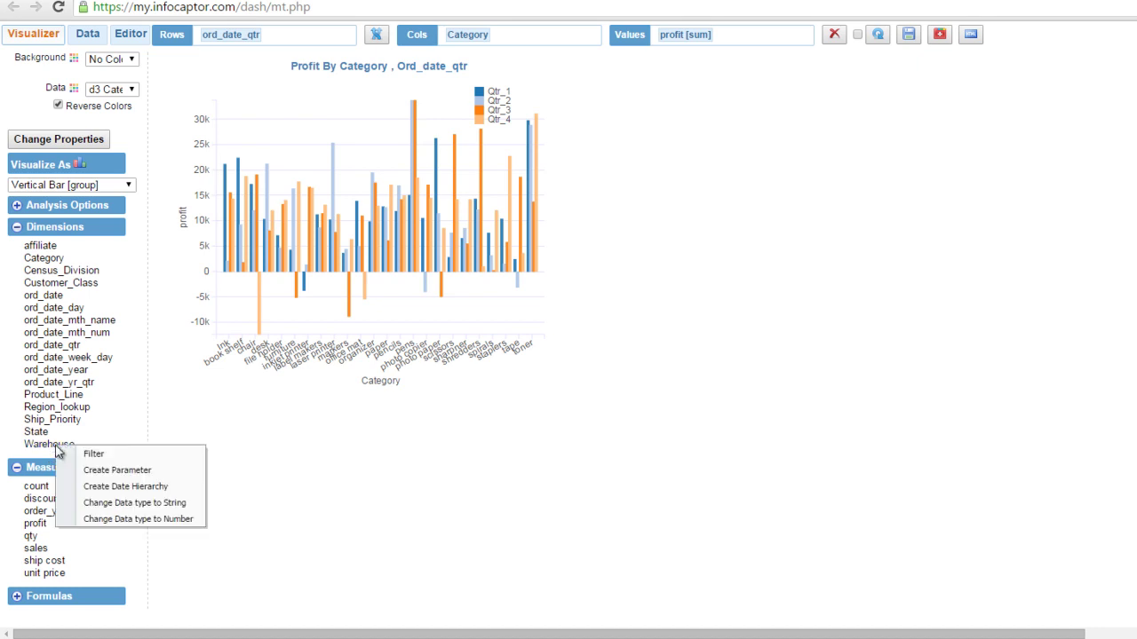
click(111, 477)
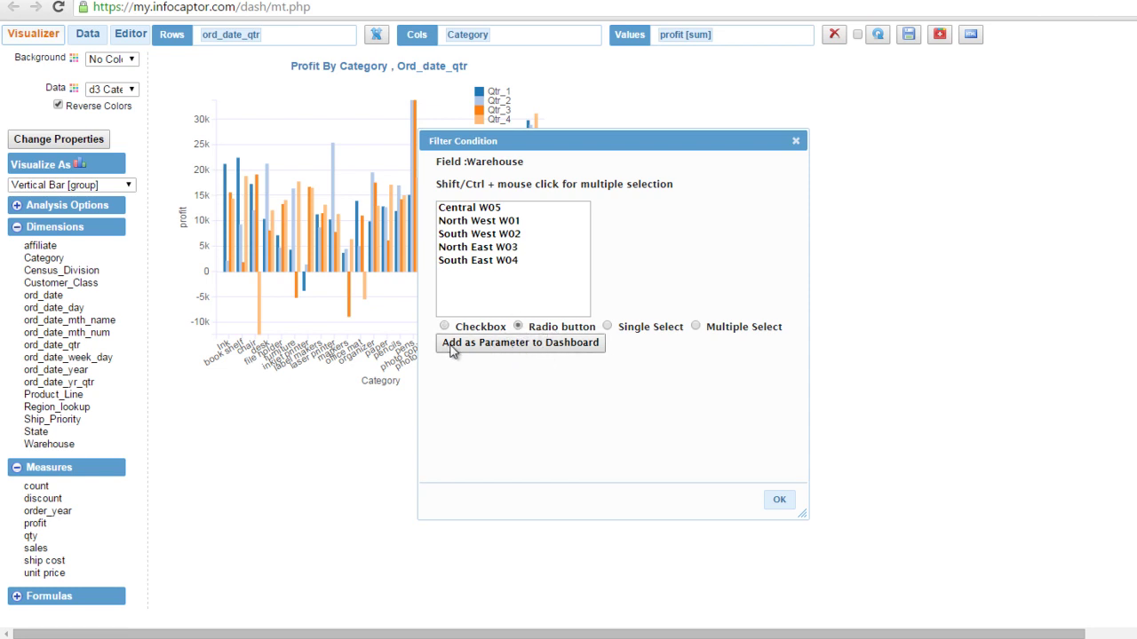
click(545, 348)
scroll(319, 327, up, 1)
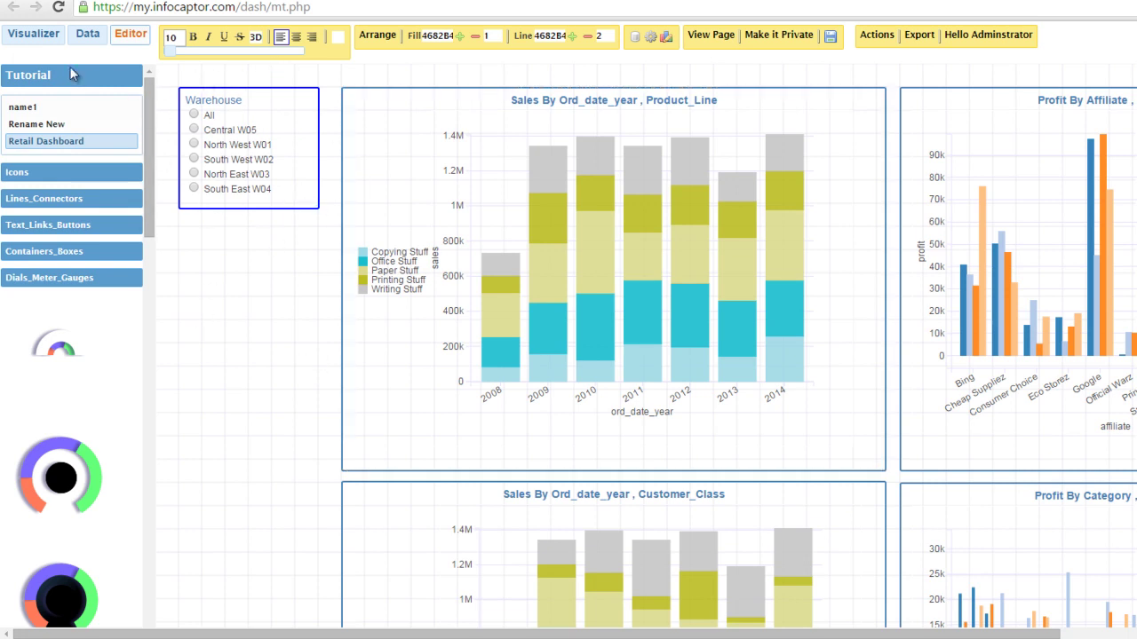
Test the dashboard's Warehouse filter with Central W05, North West W01, South West W02 and North East W03.
click(36, 37)
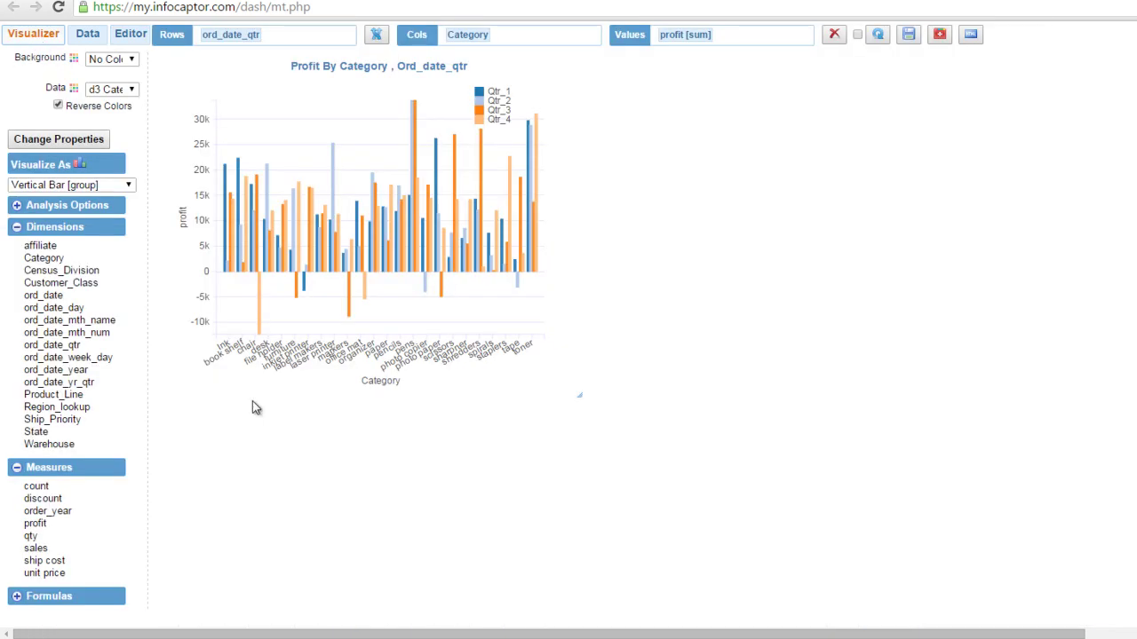
click(129, 36)
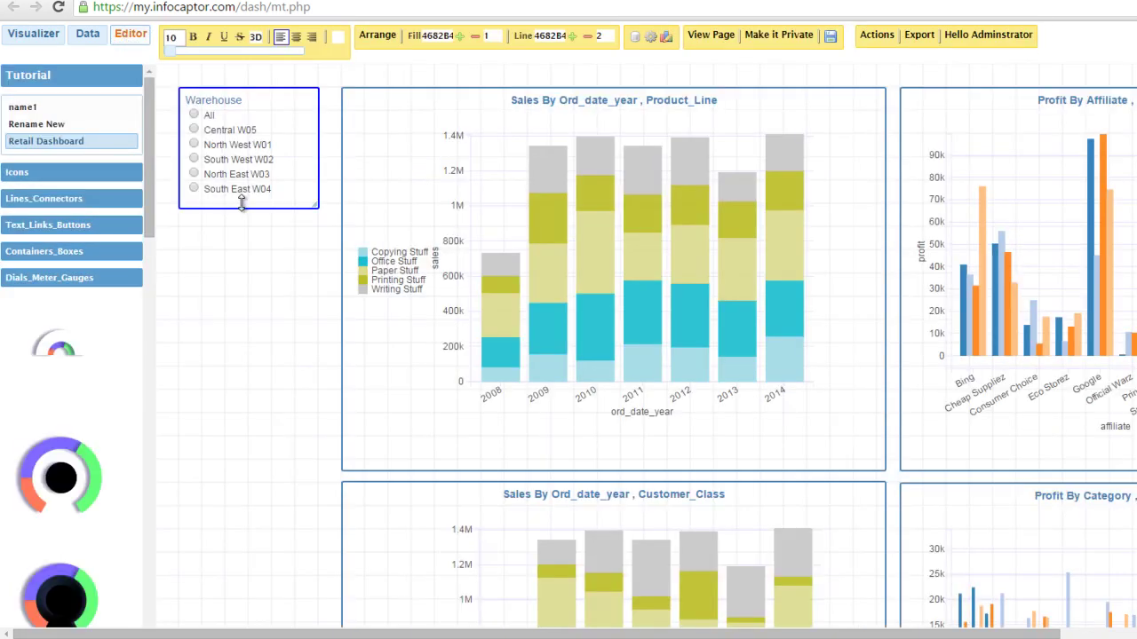
click(195, 130)
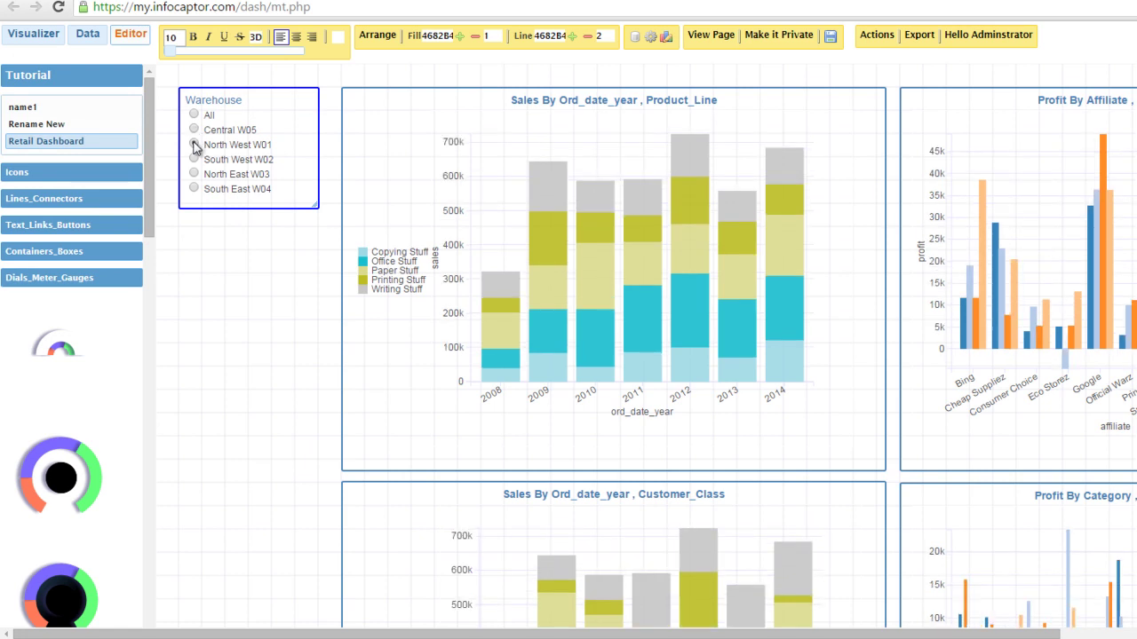
click(194, 145)
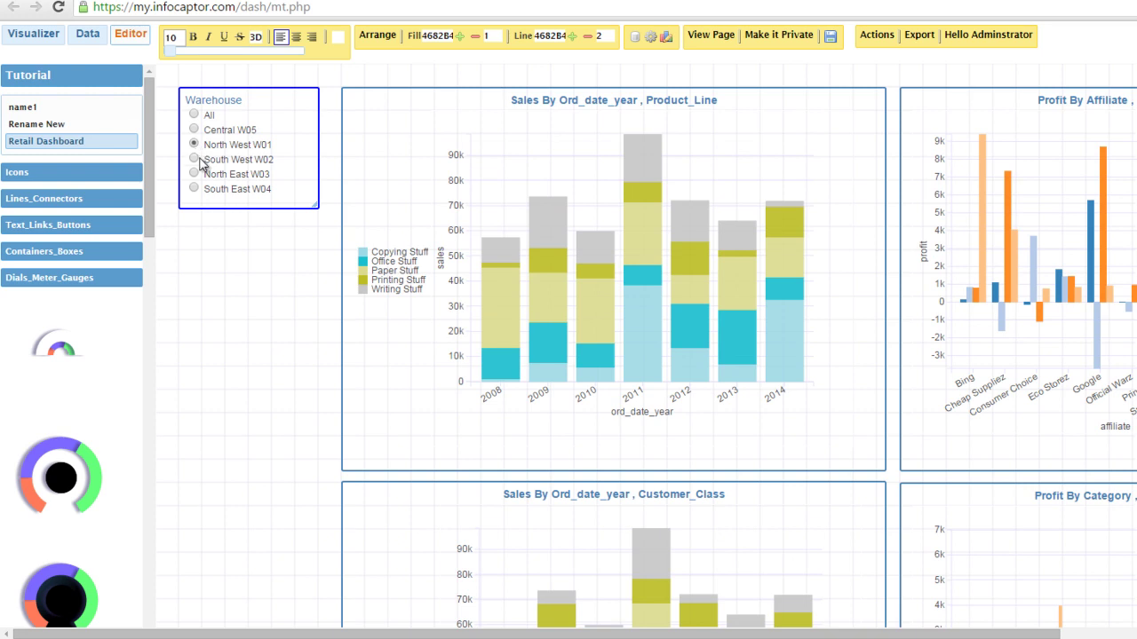
click(194, 160)
click(194, 174)
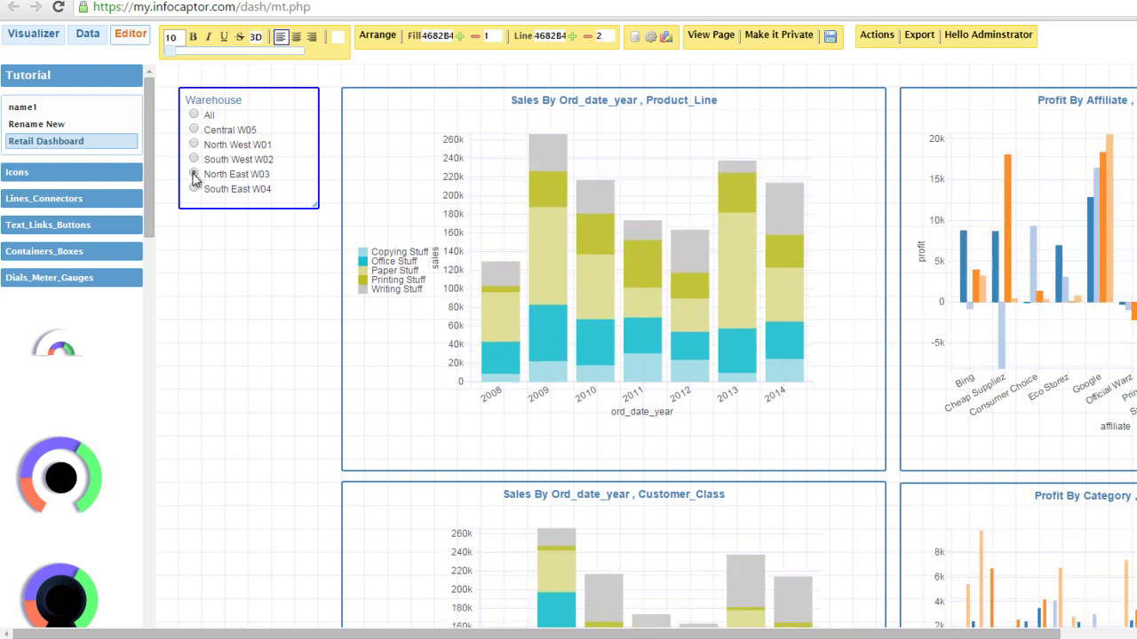
Test the Warehouse filter with South East W04 and North East W03, and add Region_lookup as a checkbox parameter to the dashboard.
click(195, 189)
click(195, 175)
click(35, 35)
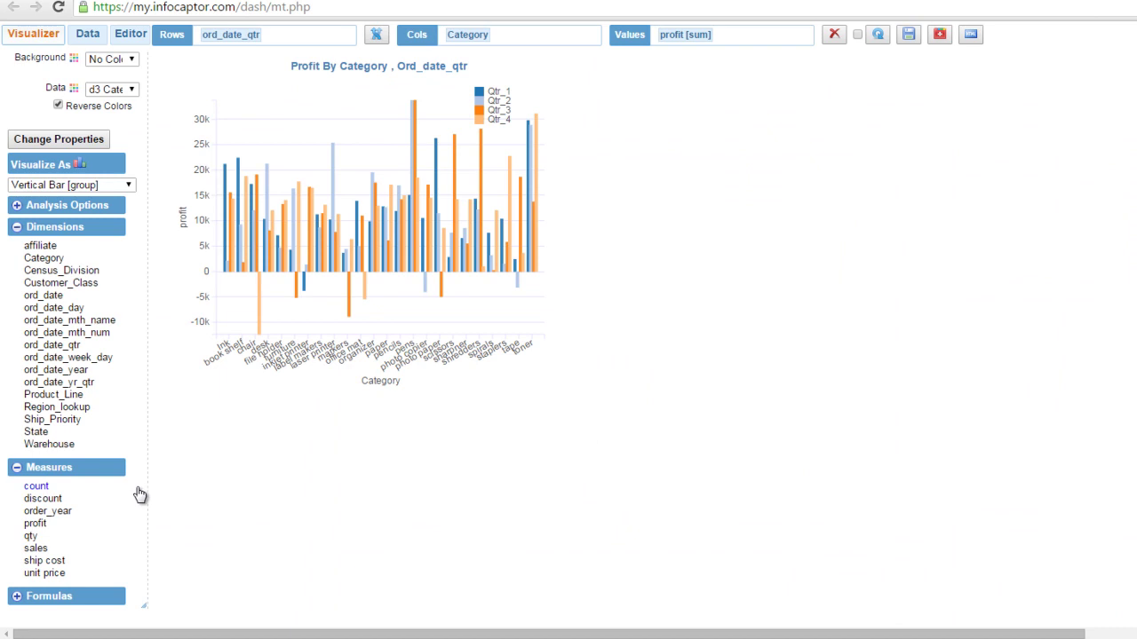
right_click(57, 409)
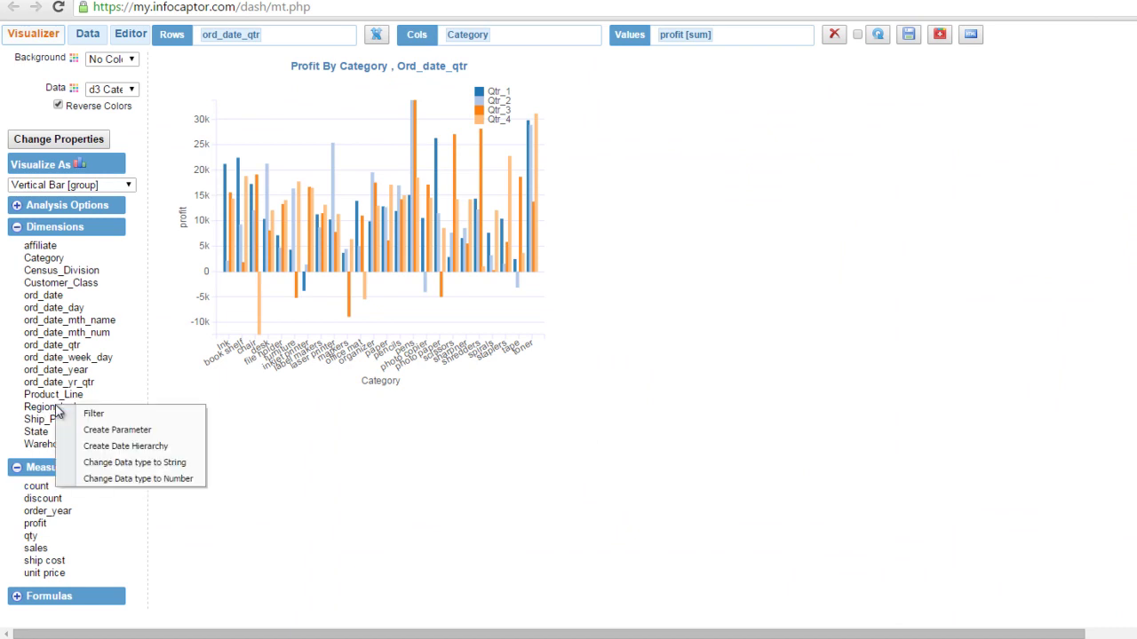
click(104, 434)
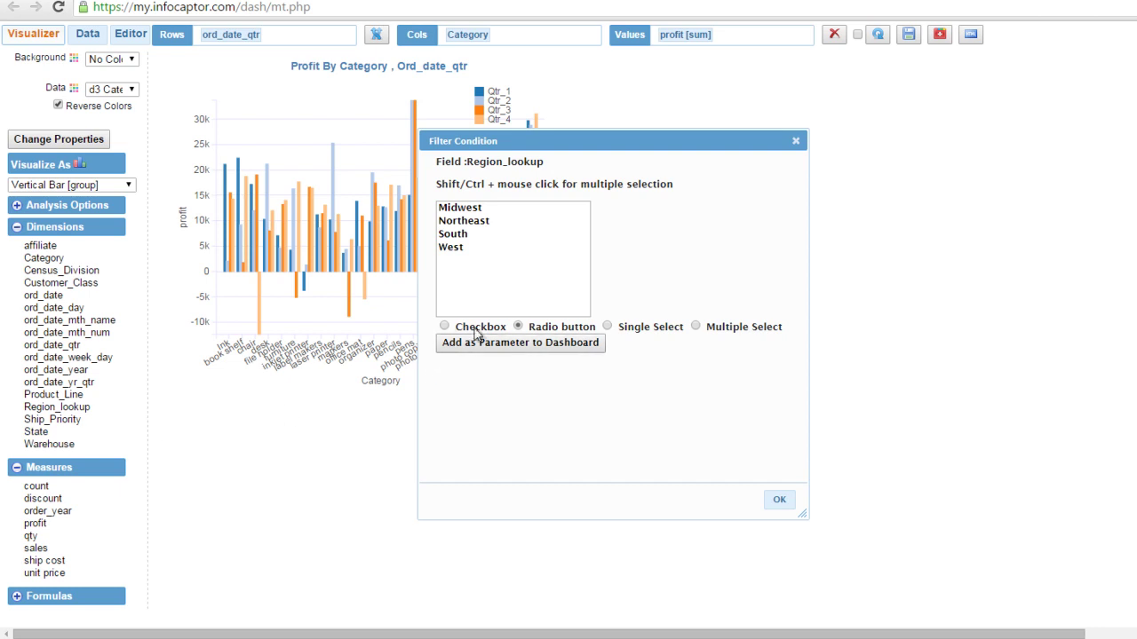
click(444, 327)
click(511, 344)
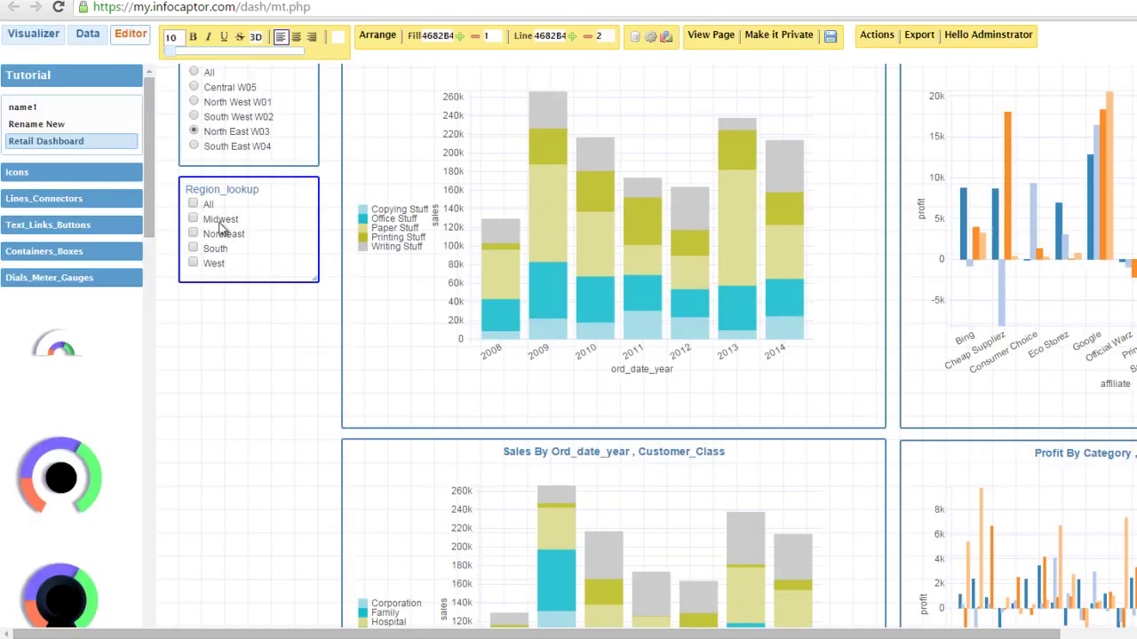
Filter the dashboard charts by the Midwest, Northeast and South regions.
click(193, 218)
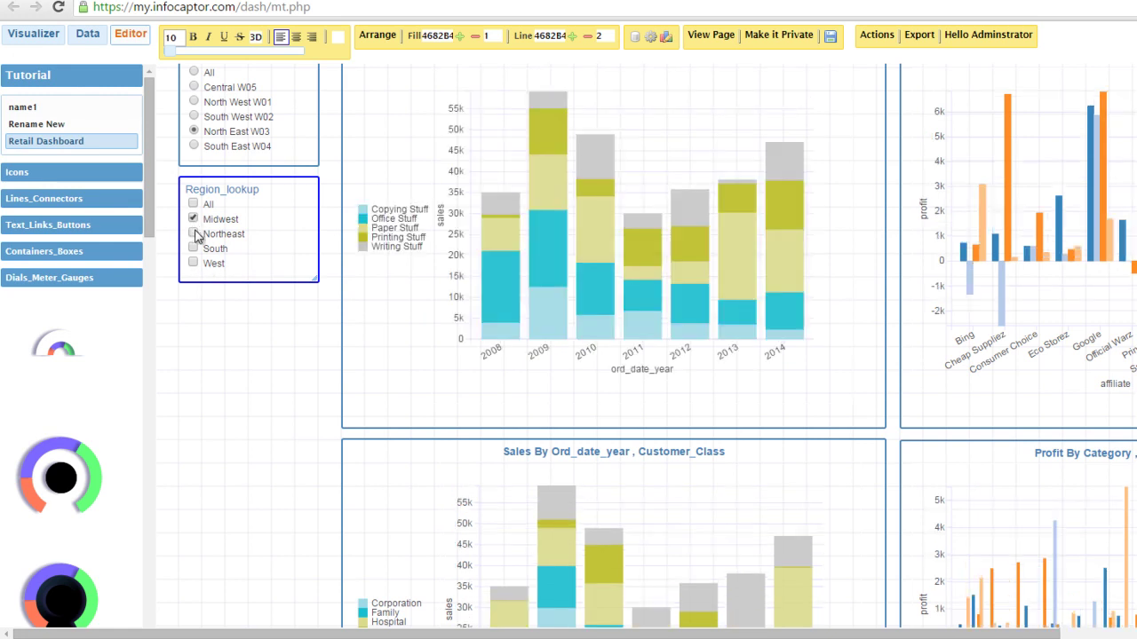
click(193, 234)
click(194, 249)
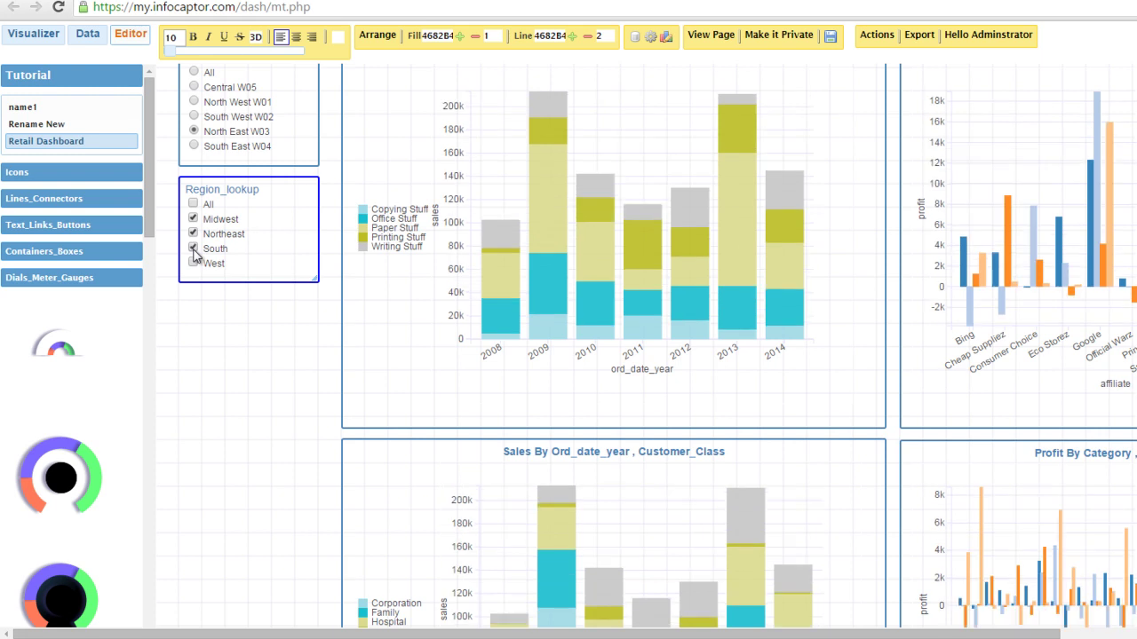
scroll(218, 326, up, 1)
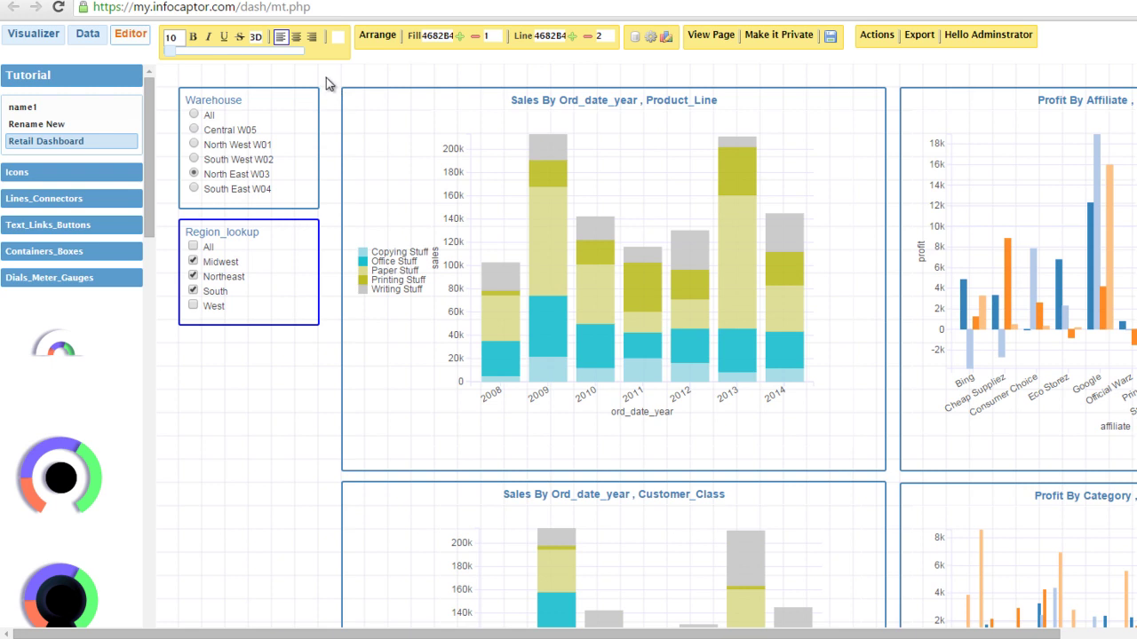
Switch the page to private and back to public, and open the published page with its full web address selected.
click(789, 40)
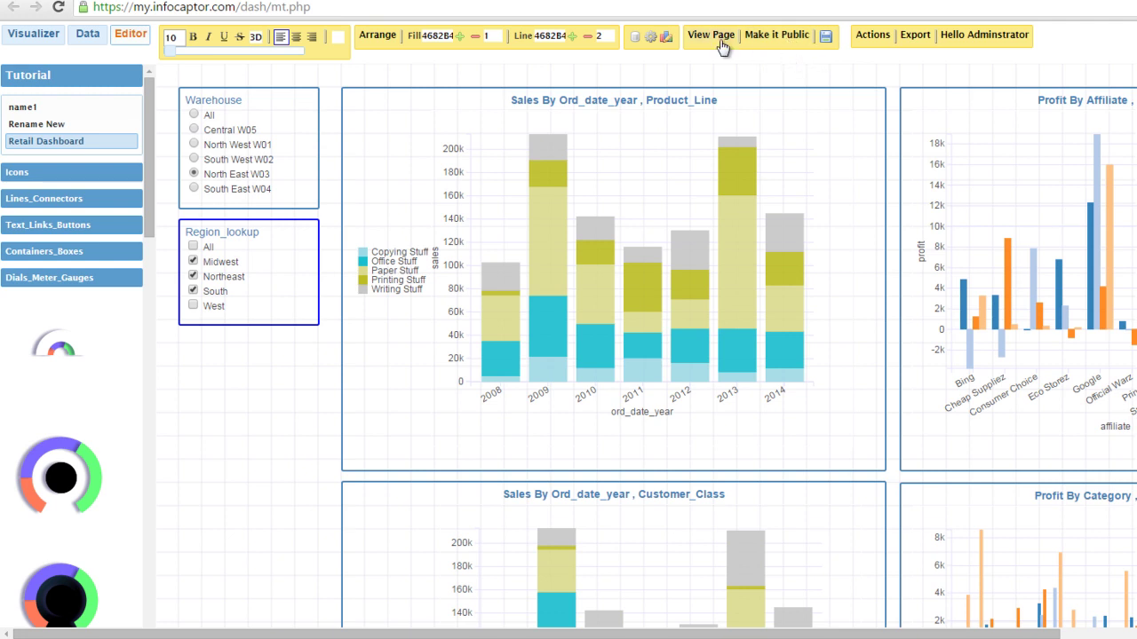
click(767, 40)
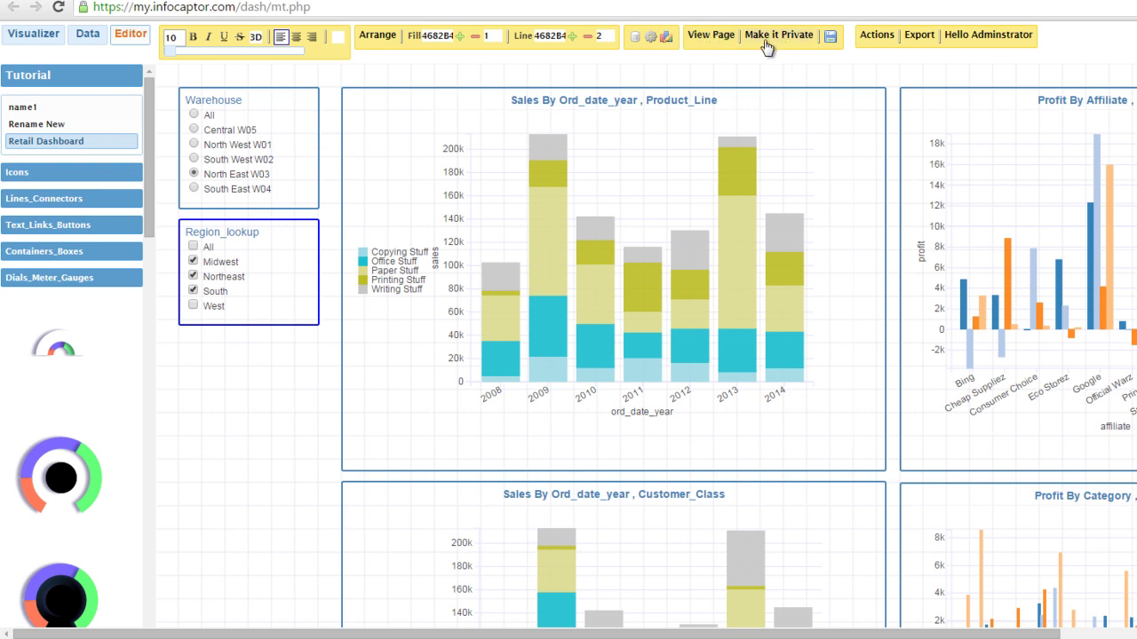
click(721, 38)
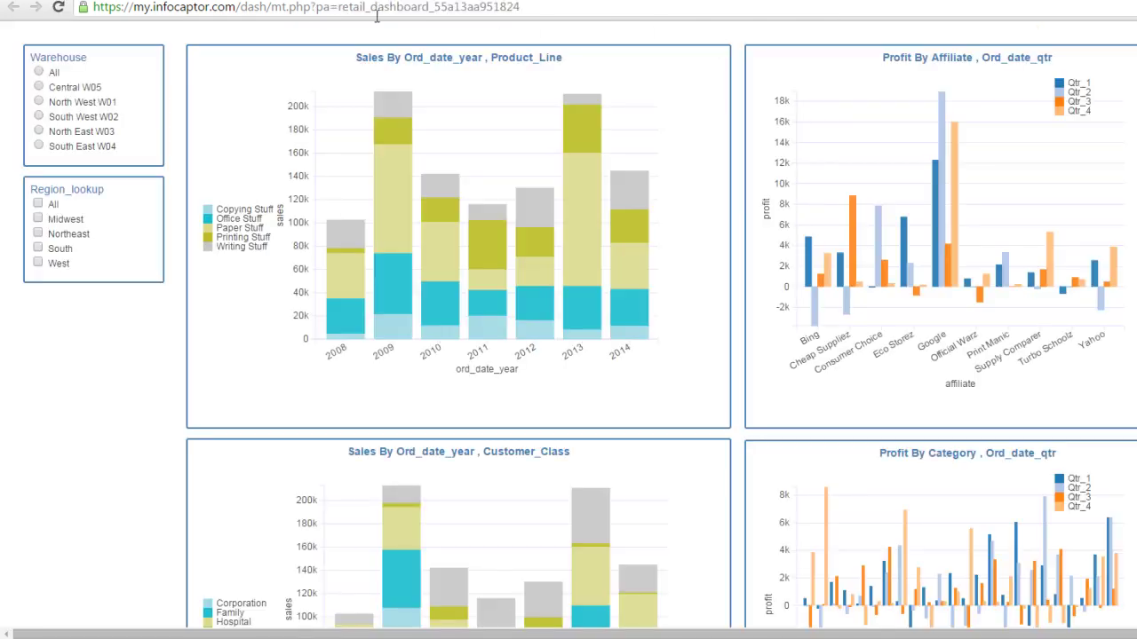
click(357, 9)
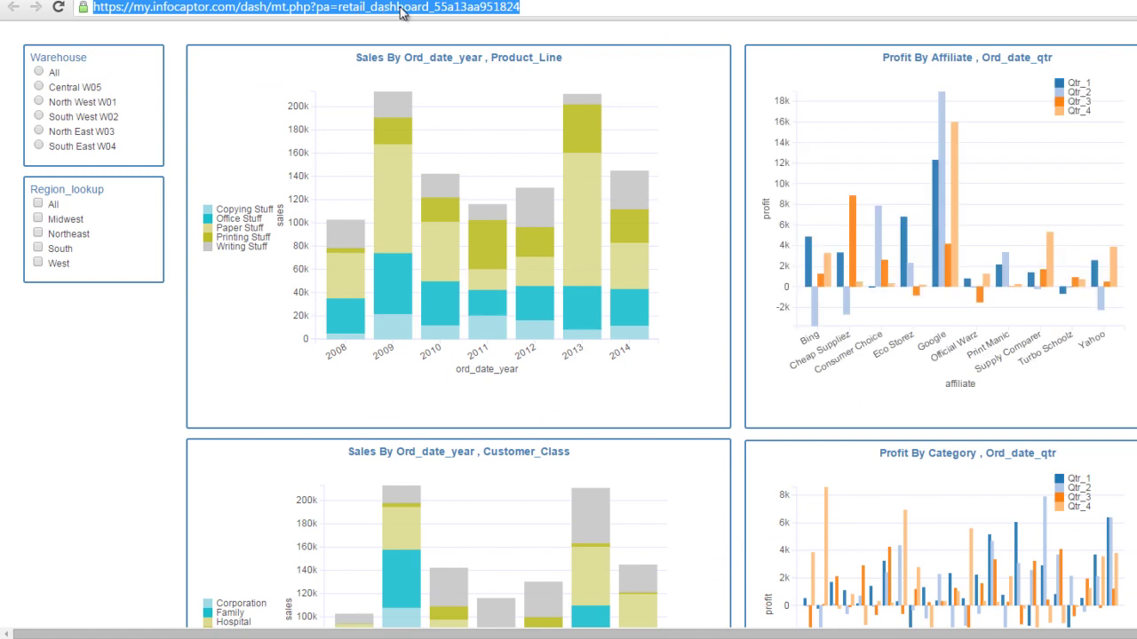
Test the Warehouse filter on the published page with South East W04 and North West W01.
click(39, 131)
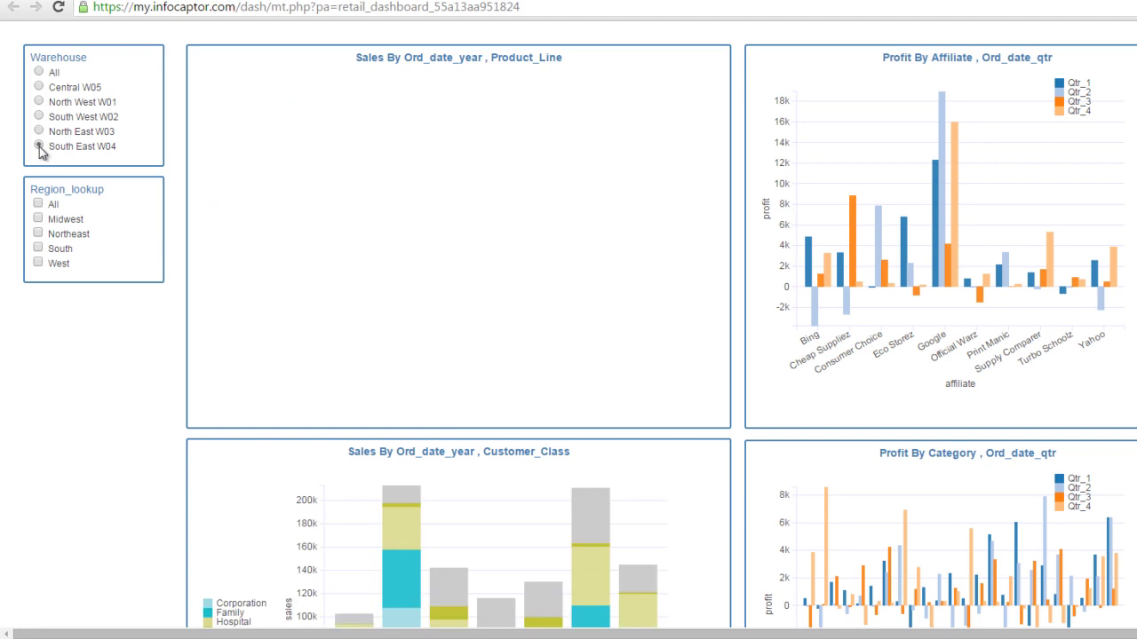
click(38, 103)
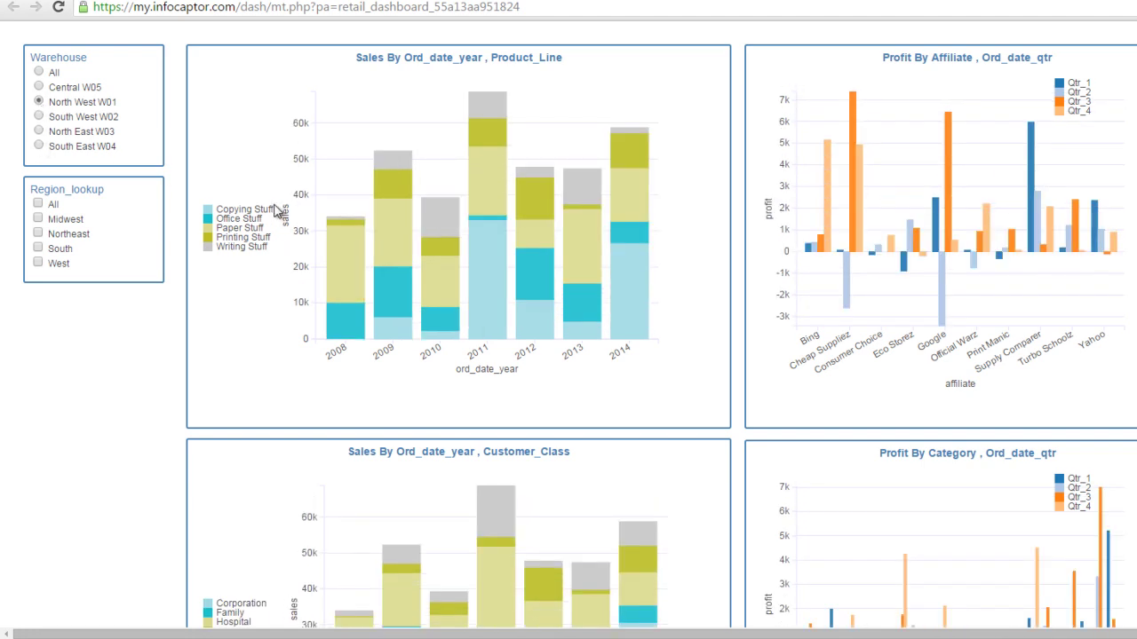